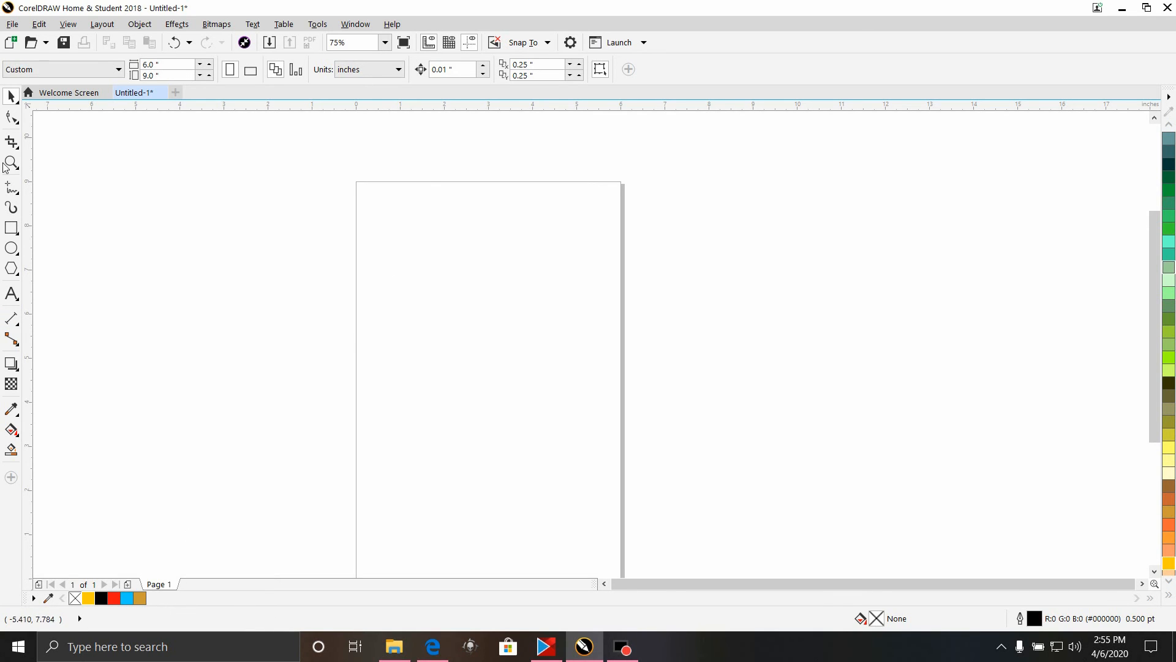
# Step: Set the page size to Tabloid, 11 by 17 inches
pyautogui.click(118, 73)
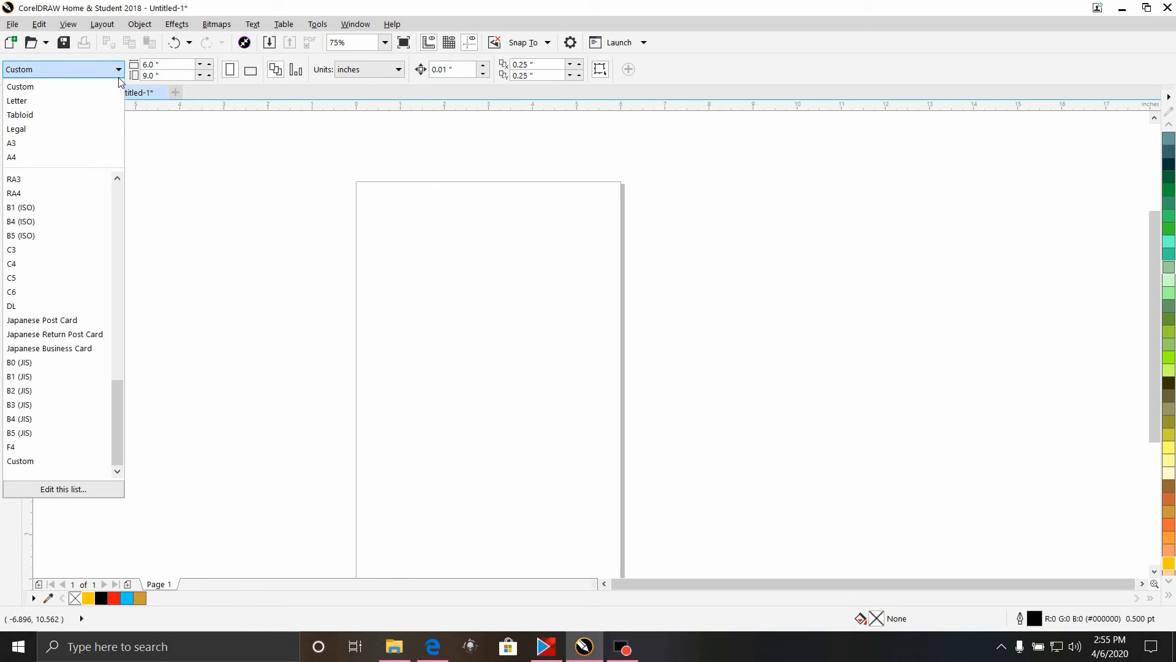
pyautogui.click(83, 116)
pyautogui.scroll(-2, 330, 270)
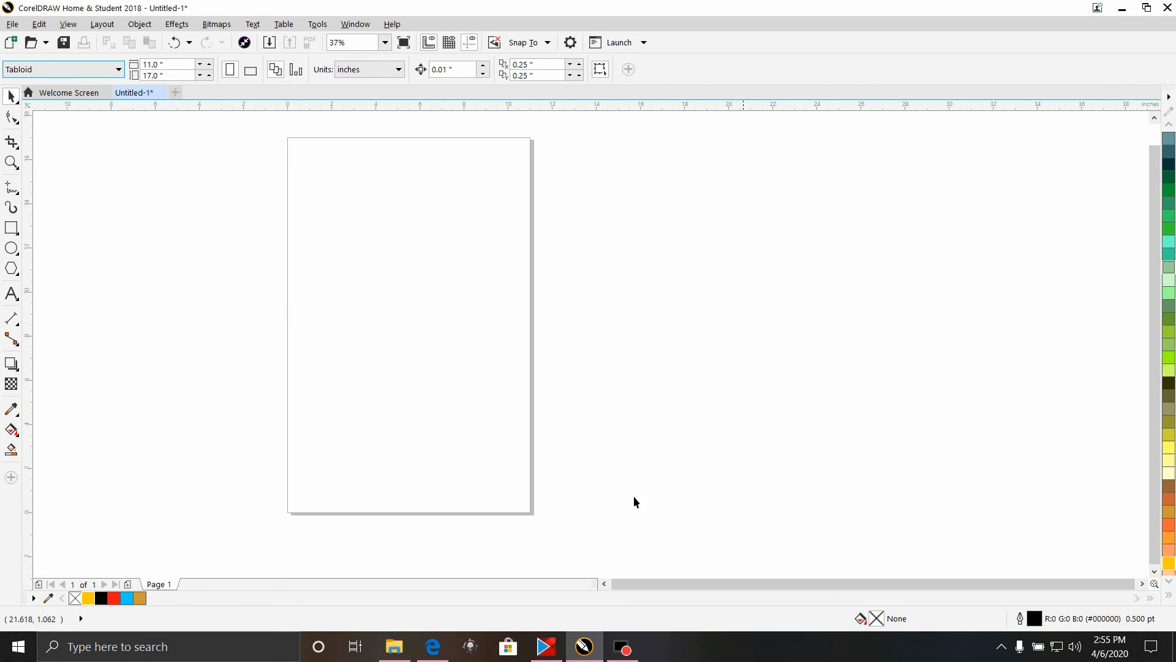
pyautogui.click(609, 582)
pyautogui.click(609, 582)
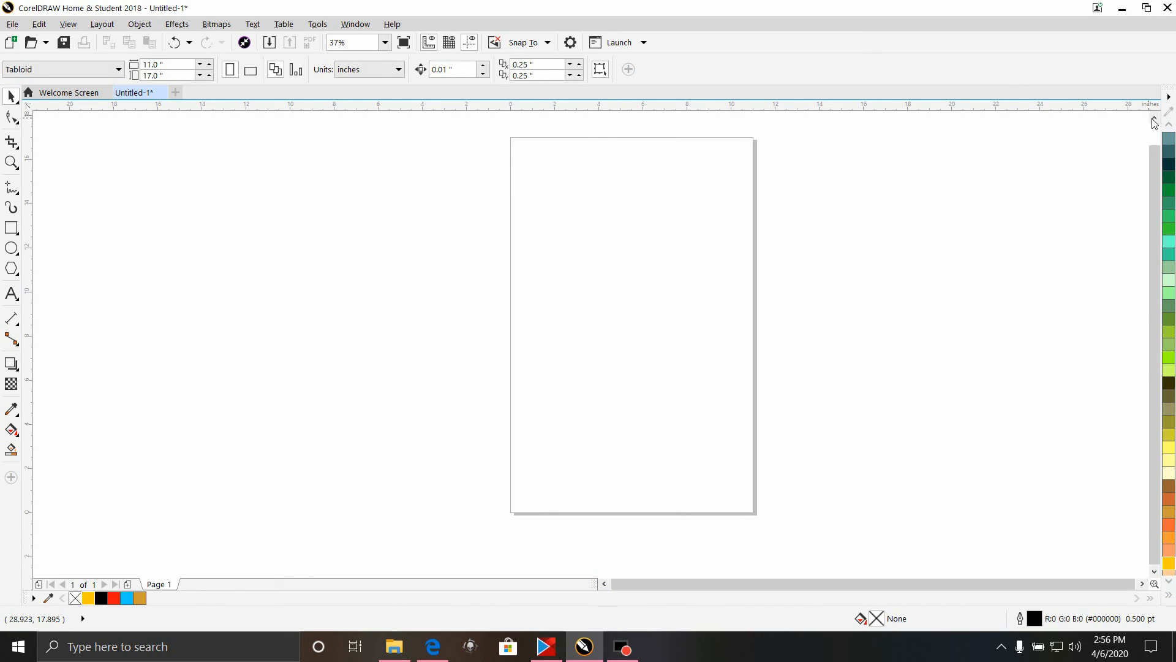
pyautogui.click(1155, 119)
pyautogui.click(1155, 120)
pyautogui.scroll(-3, 320, 374)
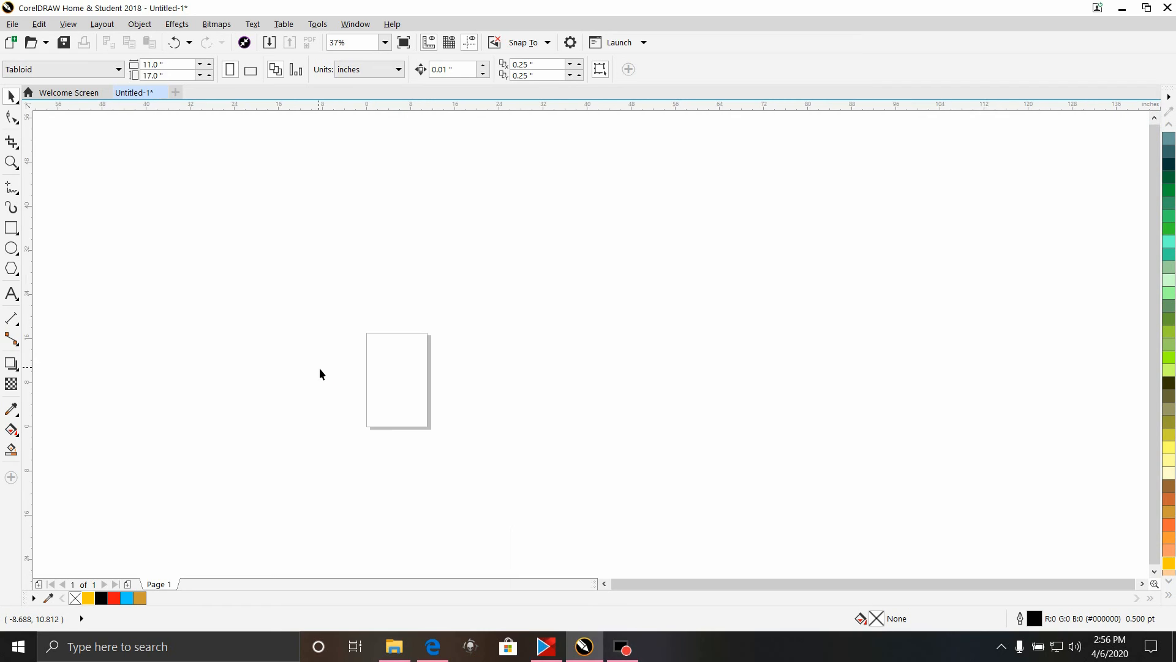
pyautogui.scroll(3, 320, 374)
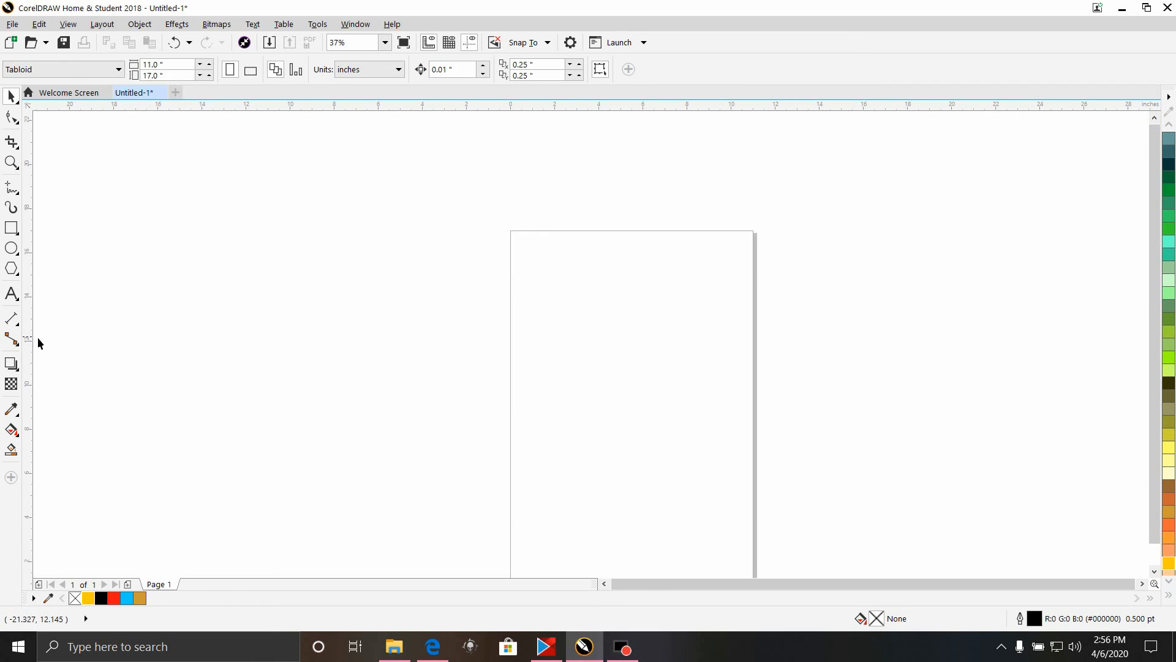
# Step: Add the artistic text "TEXAS" in the upper part of the page
pyautogui.click(11, 293)
pyautogui.scroll(-2, 522, 330)
pyautogui.scroll(4, 522, 330)
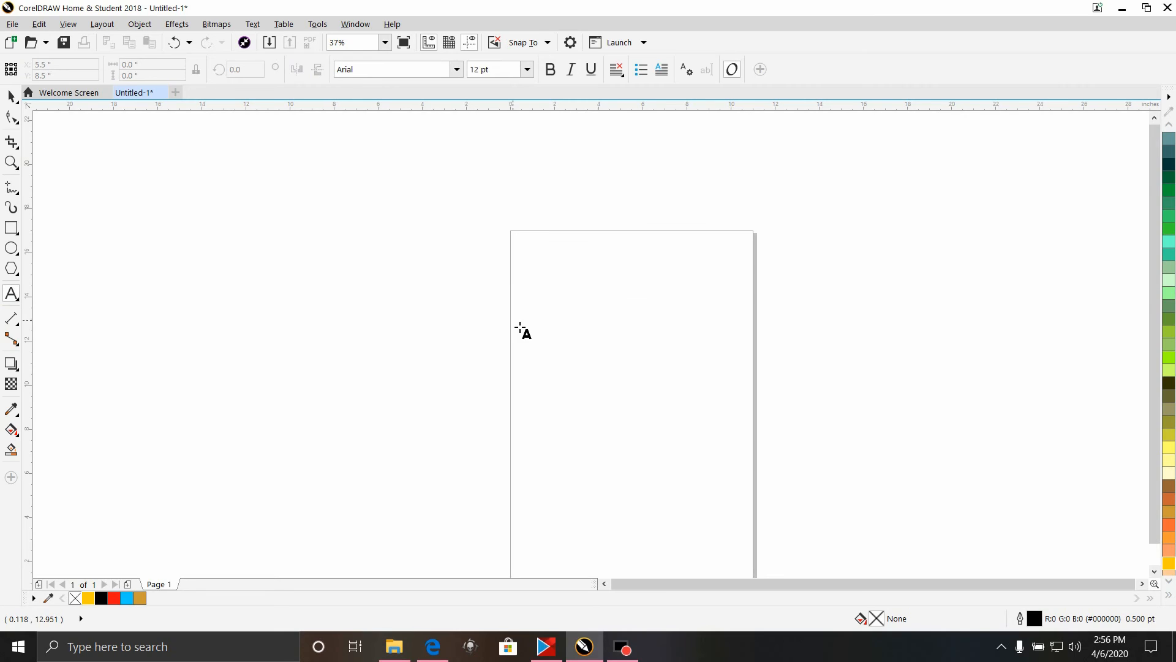
pyautogui.click(559, 300)
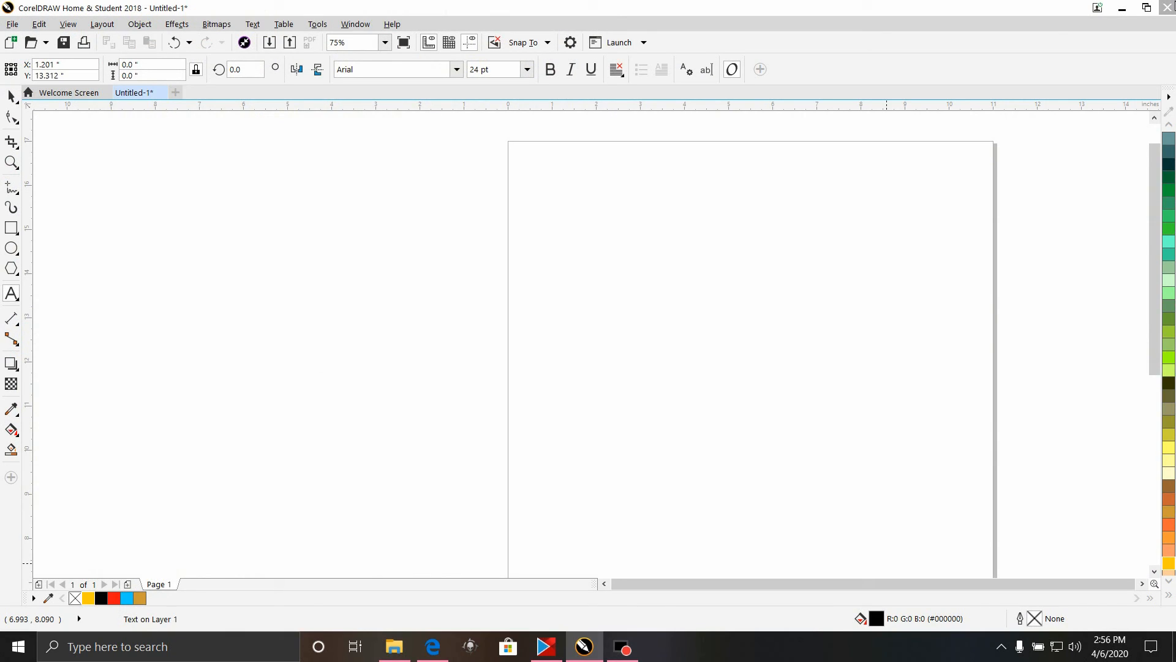
pyautogui.write('TEXAS')
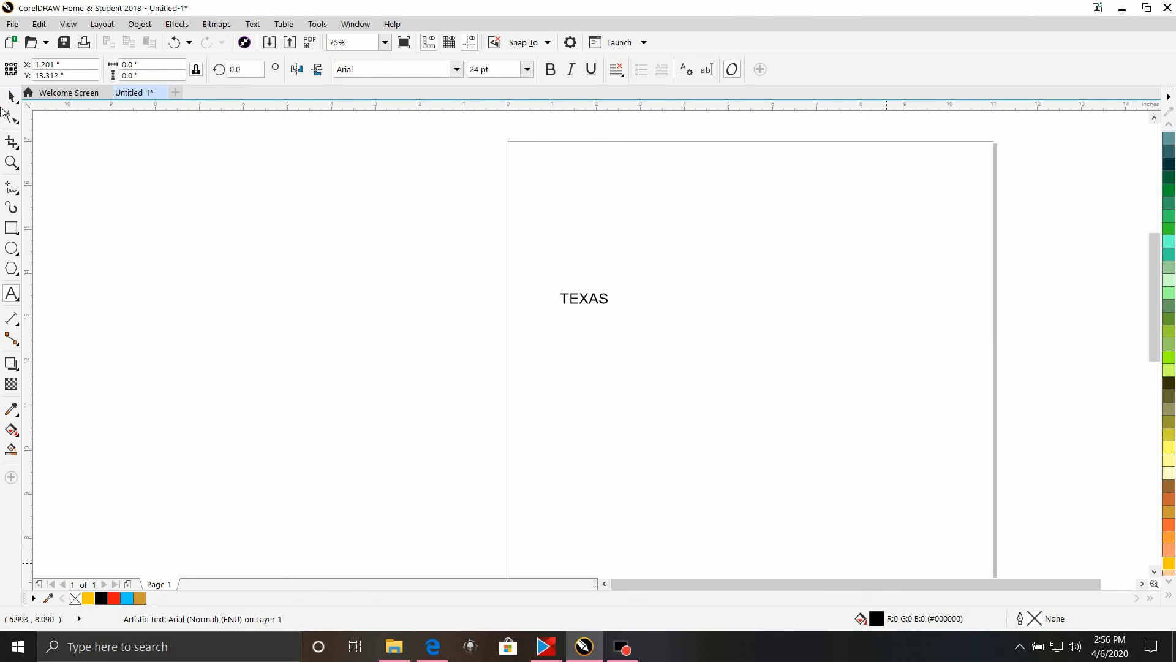
# Step: Change the TEXAS text's font to Cooper Black and enlarge it to about 7.9 inches wide
pyautogui.click(11, 97)
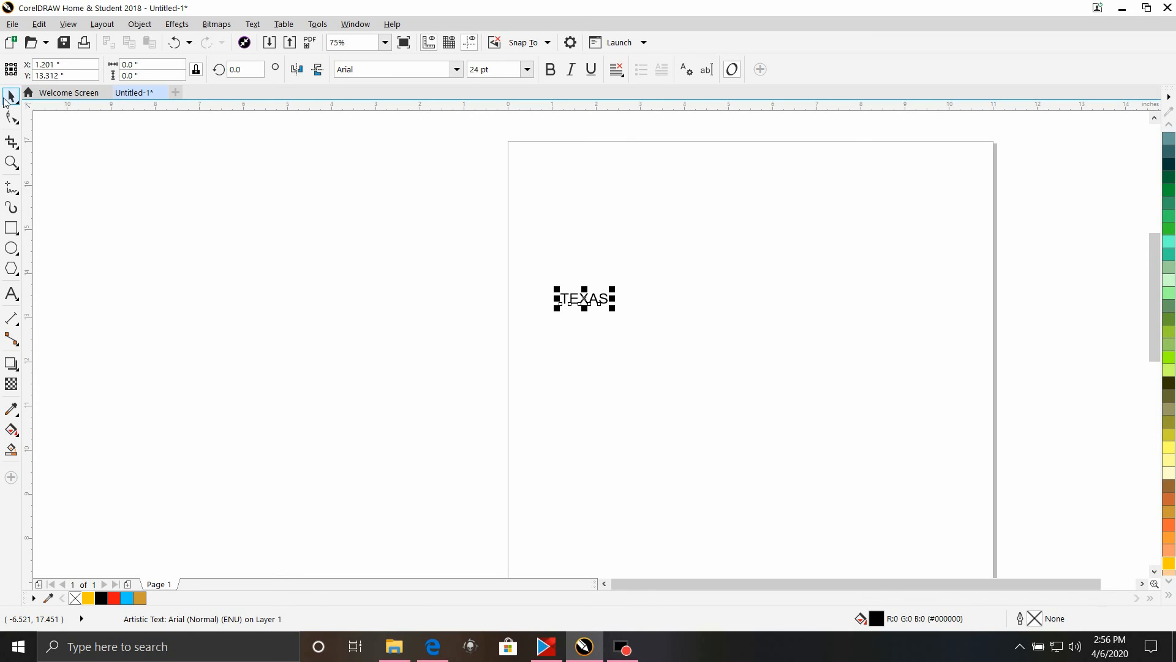
pyautogui.click(457, 70)
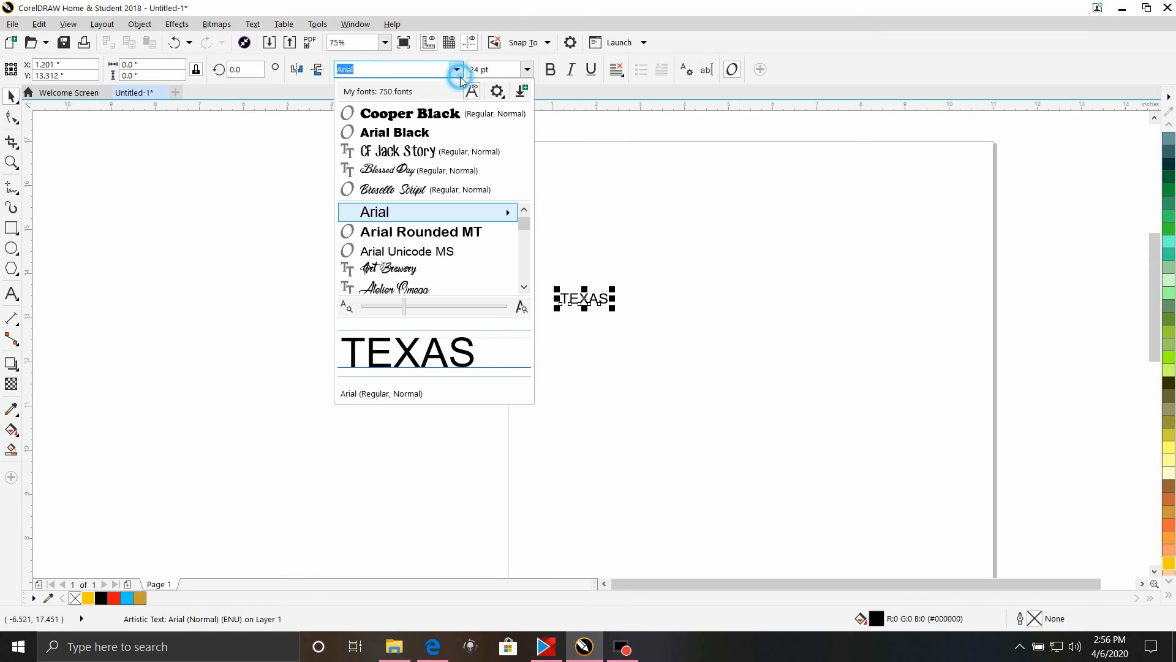
pyautogui.click(468, 116)
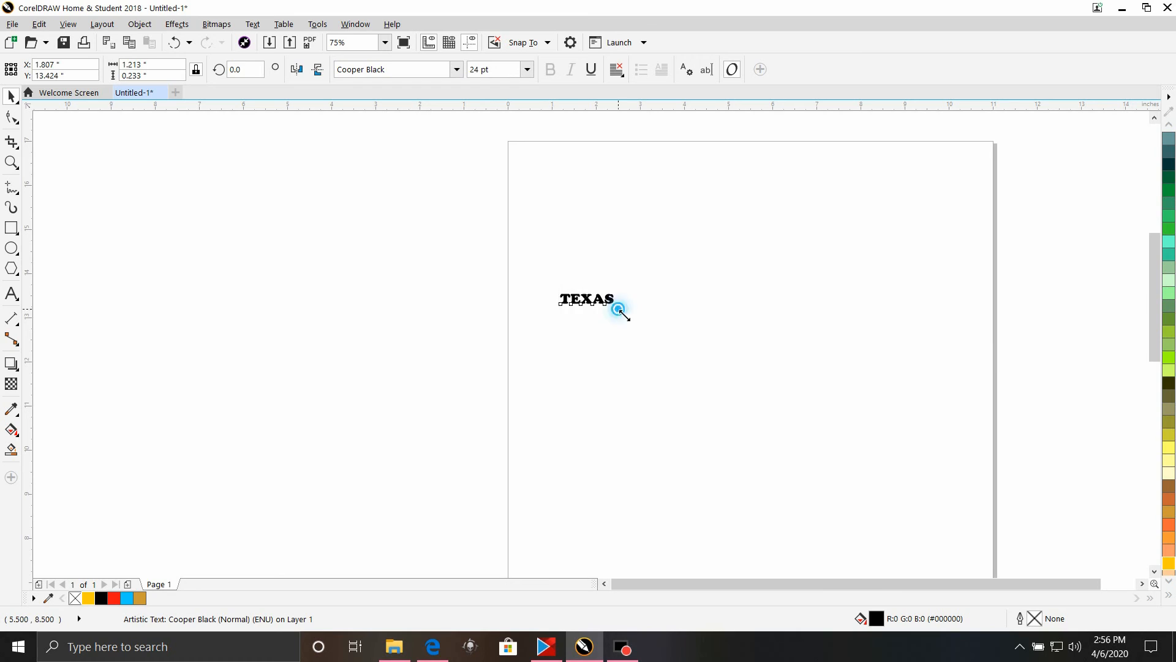
pyautogui.moveTo(619, 310); pyautogui.dragTo(917, 452)
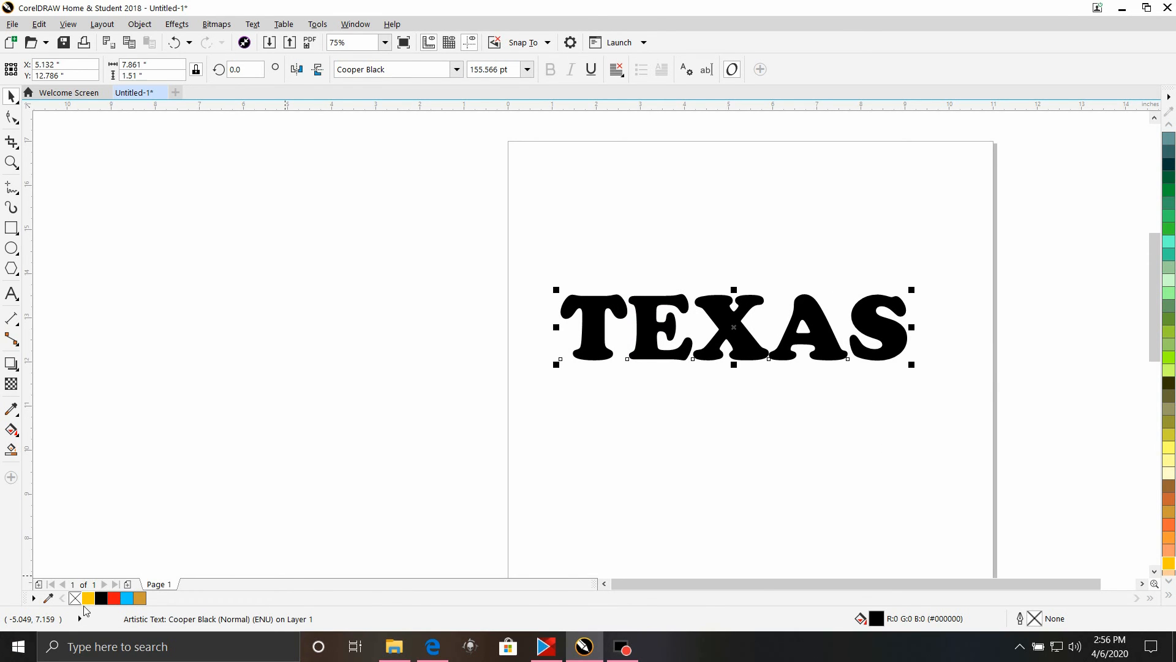
# Step: Fill the TEXAS text with Deep Yellow from the document palette and move it slightly up and to the right
pyautogui.moveTo(88, 599); pyautogui.dragTo(601, 355)
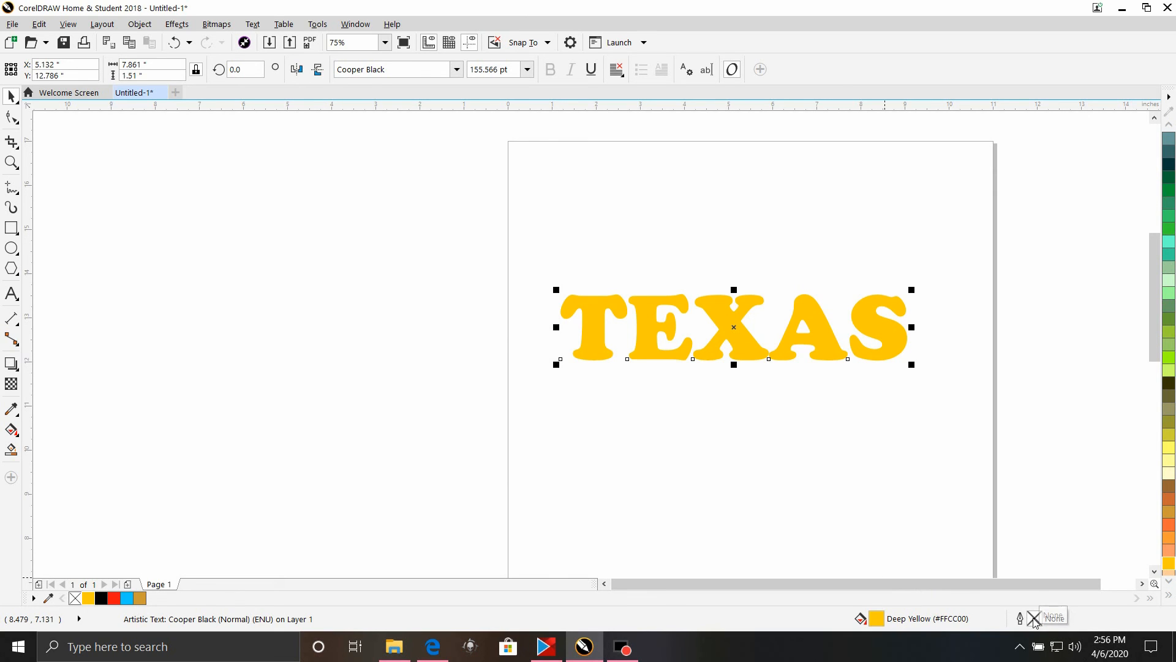
pyautogui.click(184, 398)
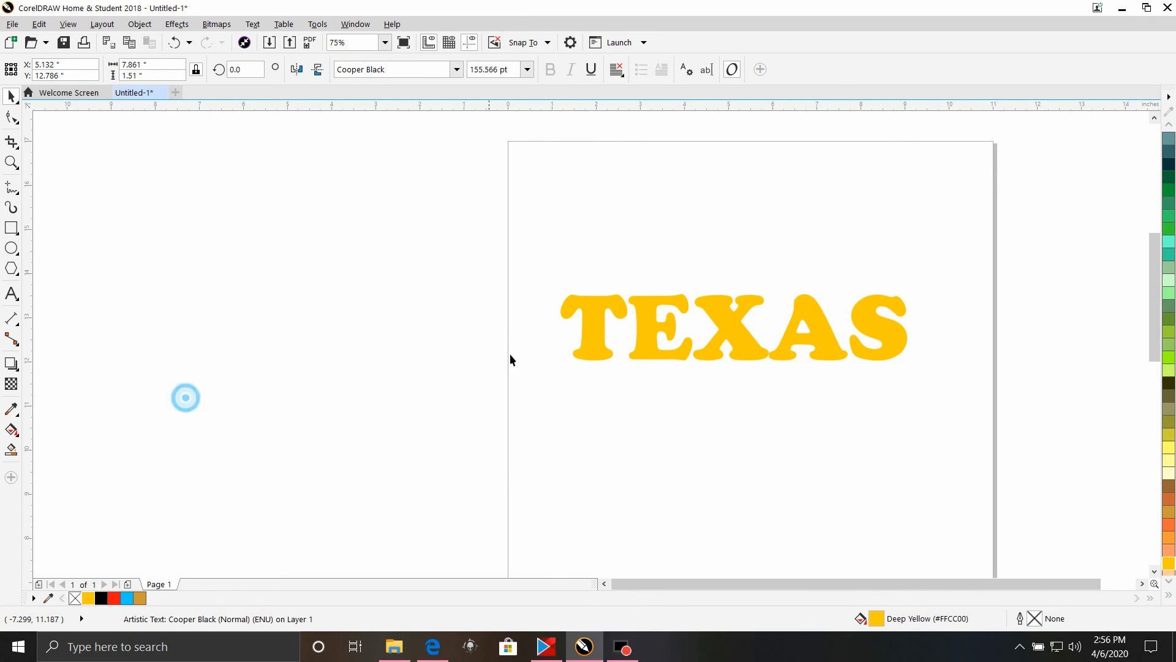
pyautogui.moveTo(604, 333); pyautogui.dragTo(623, 323)
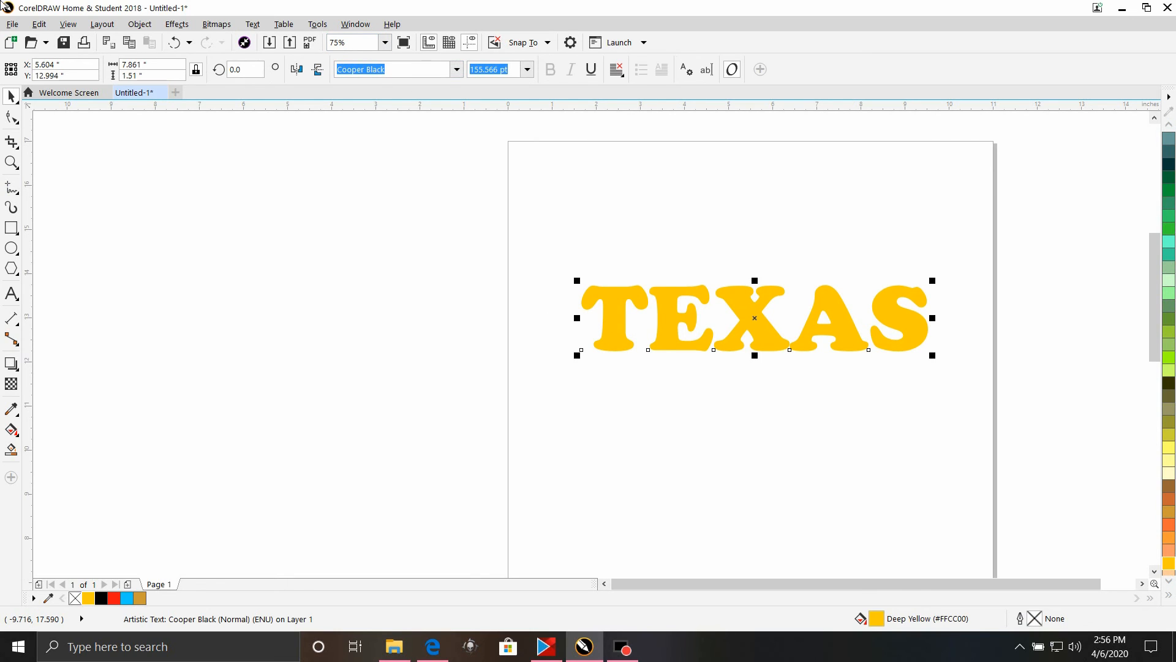
# Step: Set the TEXAS text's width to 9 inches, keeping its proportions
pyautogui.click(170, 65)
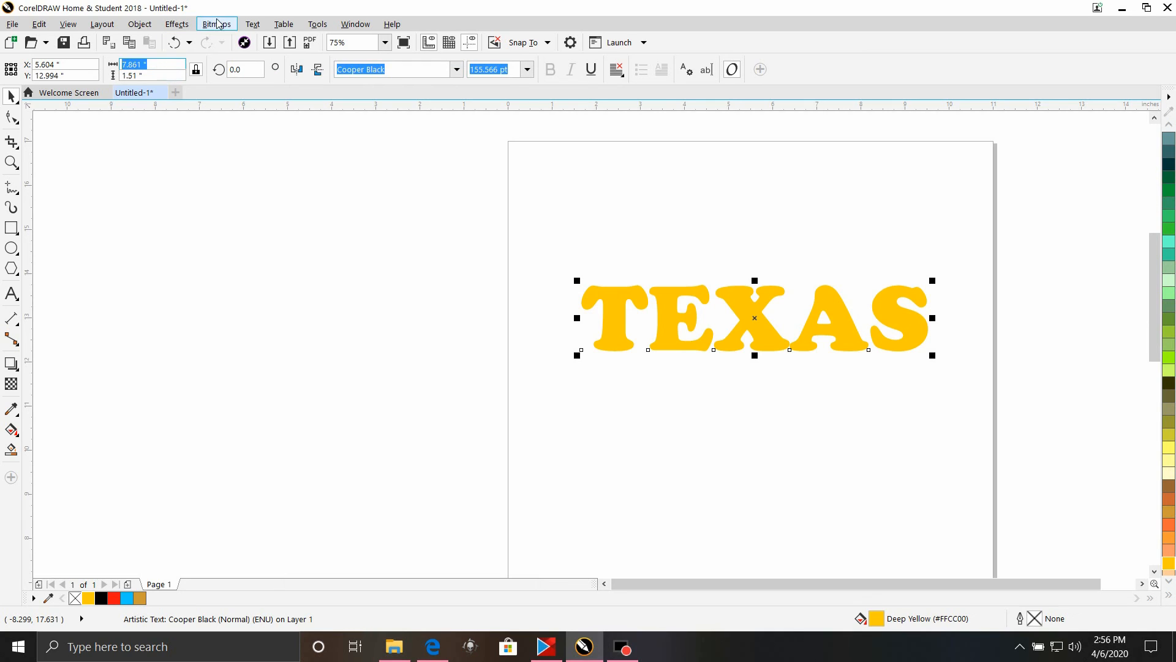
pyautogui.write('9')
pyautogui.press('Return')
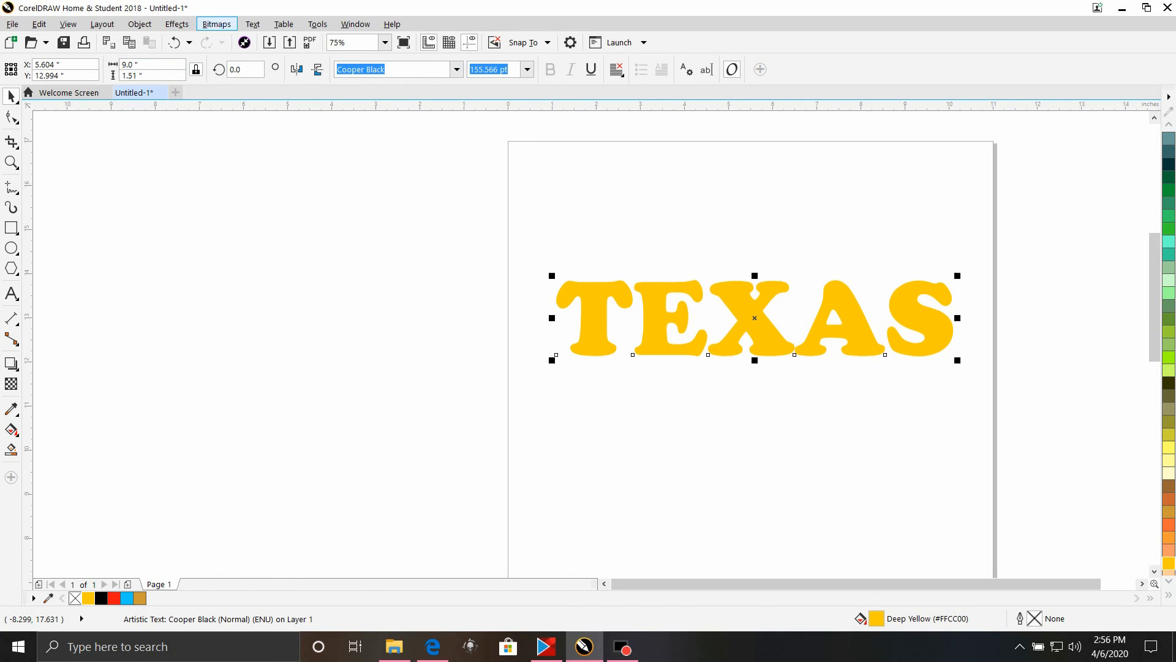
# Step: Break the TEXAS text apart into single letters and convert all five letters to curves
pyautogui.click(140, 24)
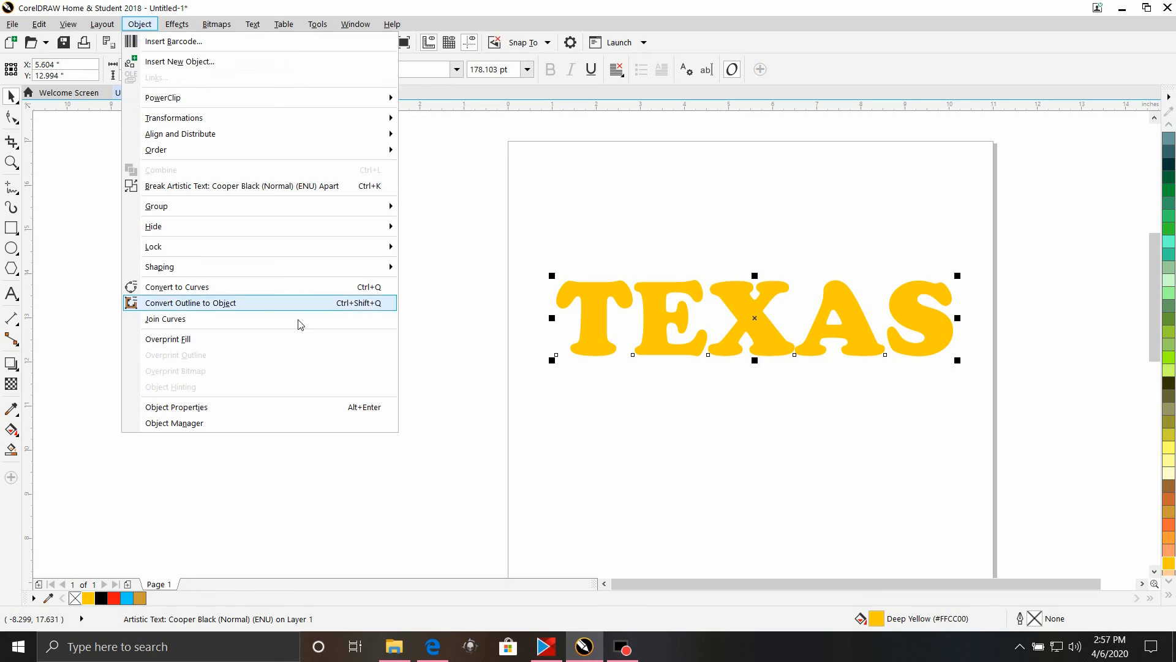
pyautogui.click(313, 187)
pyautogui.moveTo(464, 221); pyautogui.dragTo(929, 380)
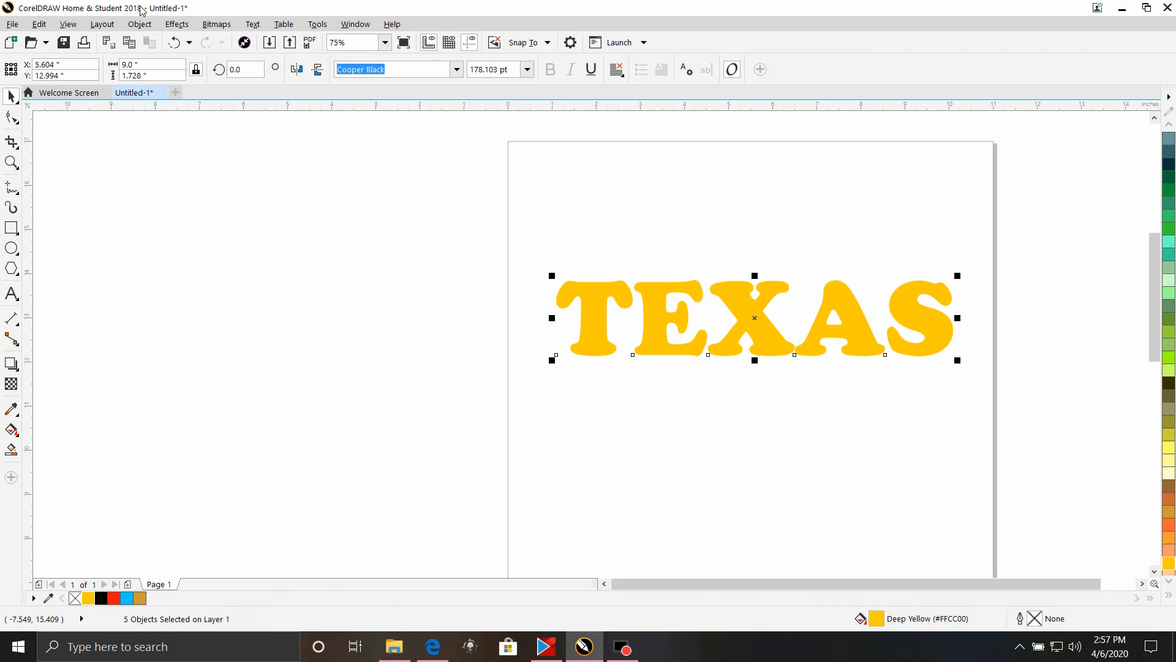
pyautogui.click(139, 25)
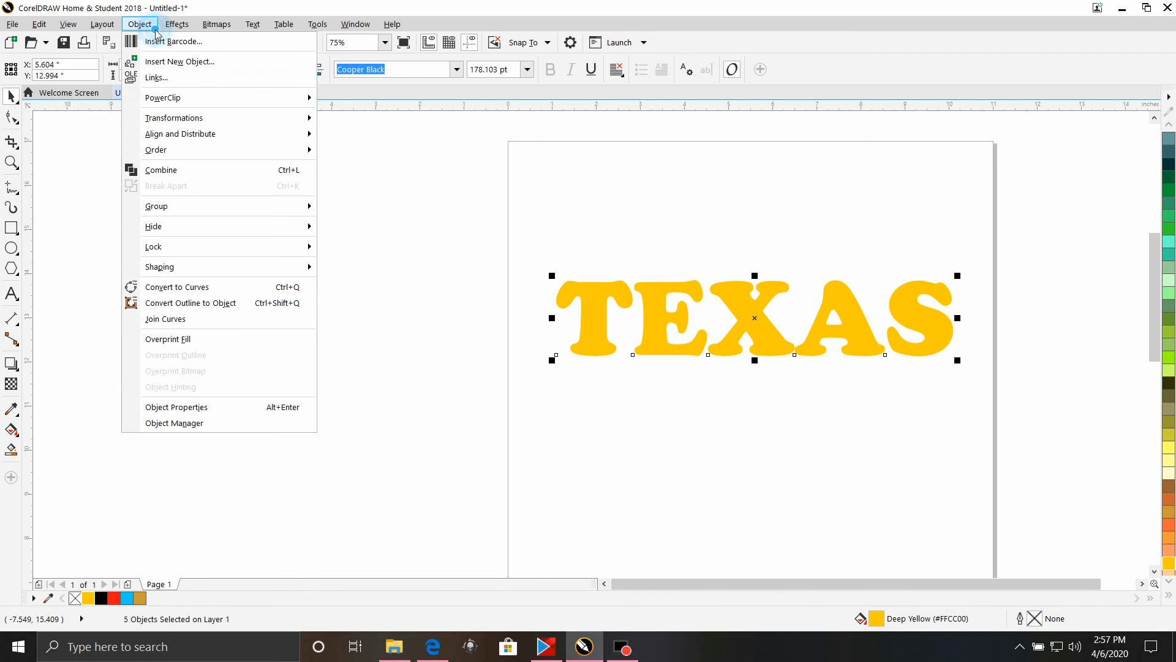
pyautogui.click(165, 289)
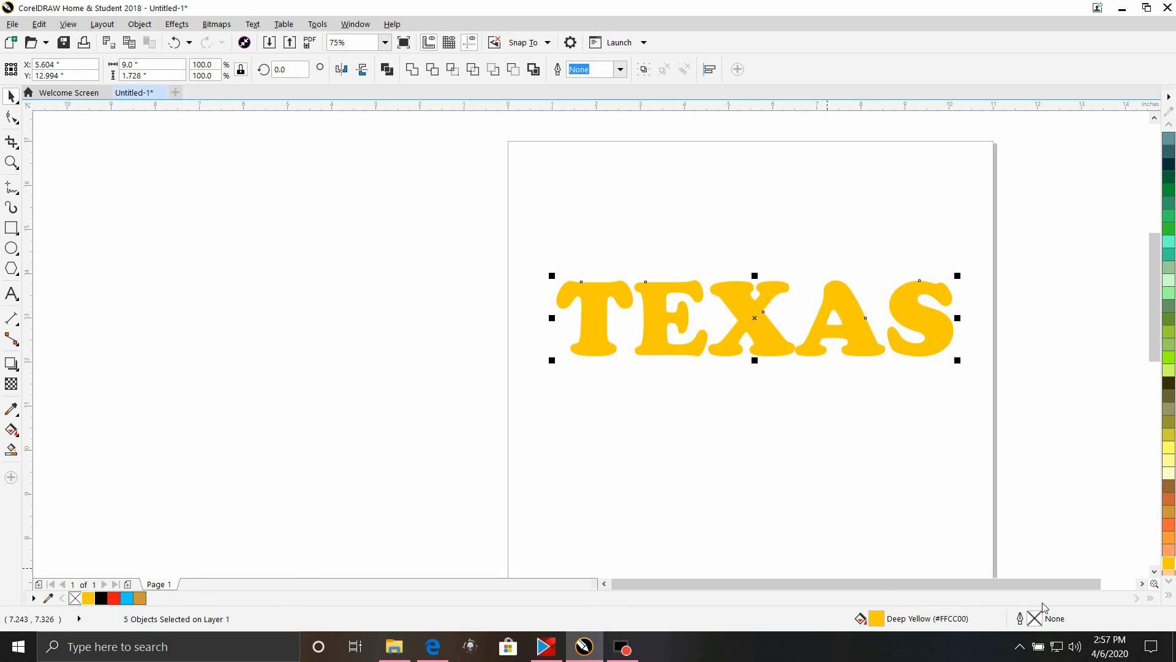
# Step: Set the letters' outline width to 16 pt and its color to the red sampled from the document palette
pyautogui.doubleClick(1035, 620)
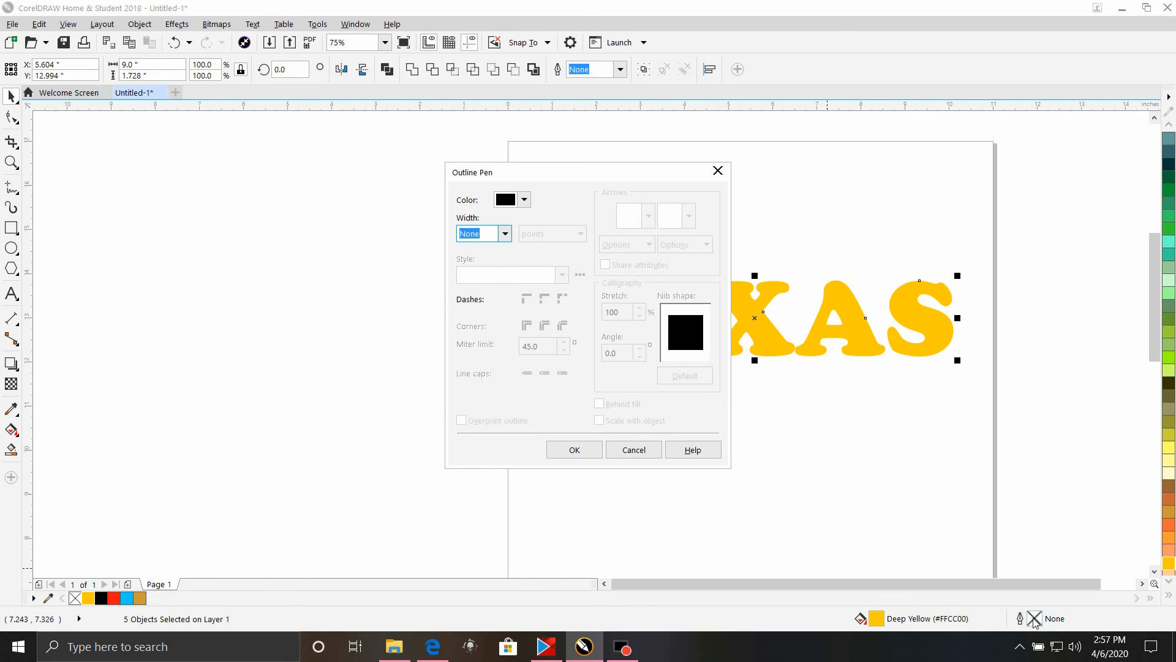
pyautogui.click(522, 196)
pyautogui.click(511, 235)
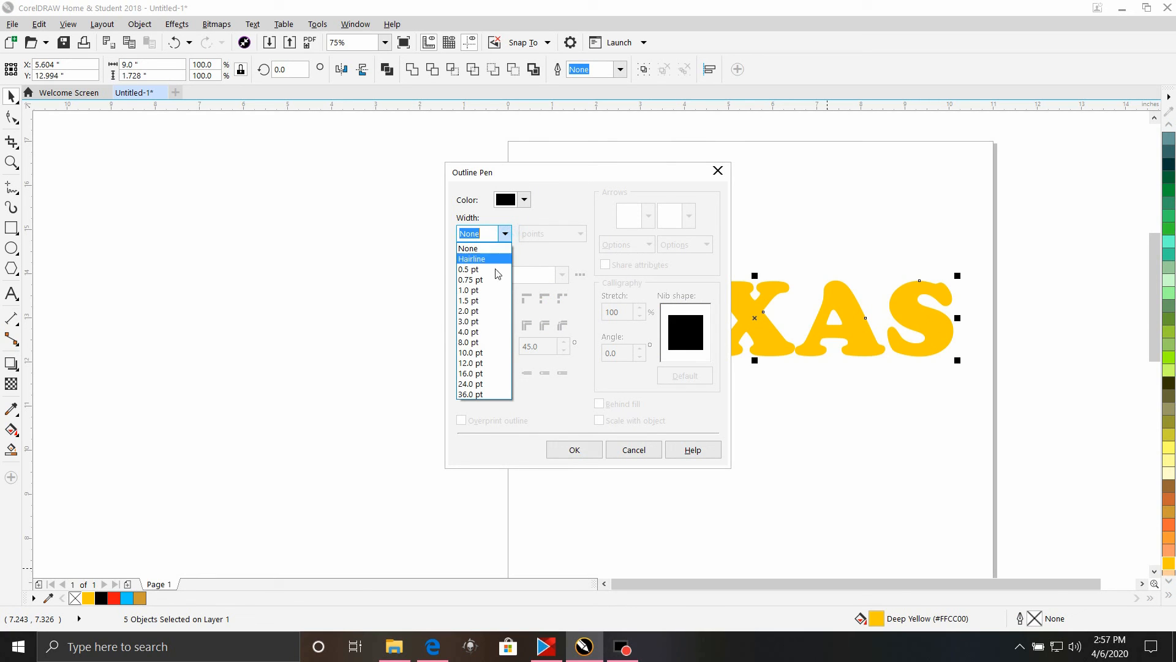
pyautogui.click(480, 373)
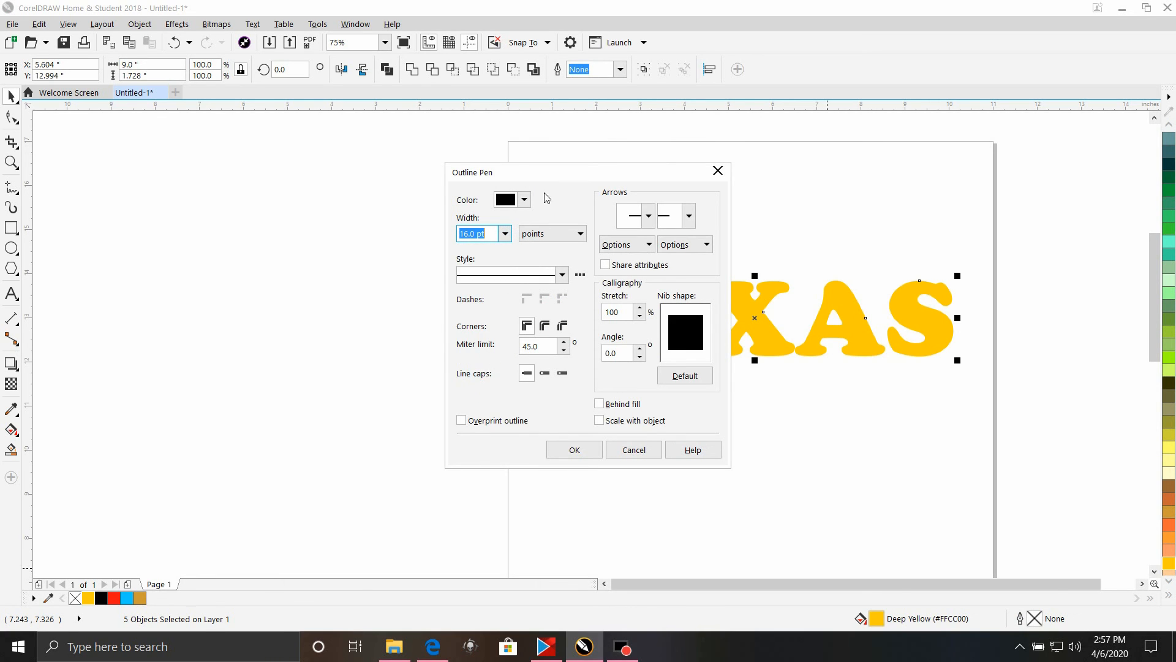
pyautogui.click(525, 199)
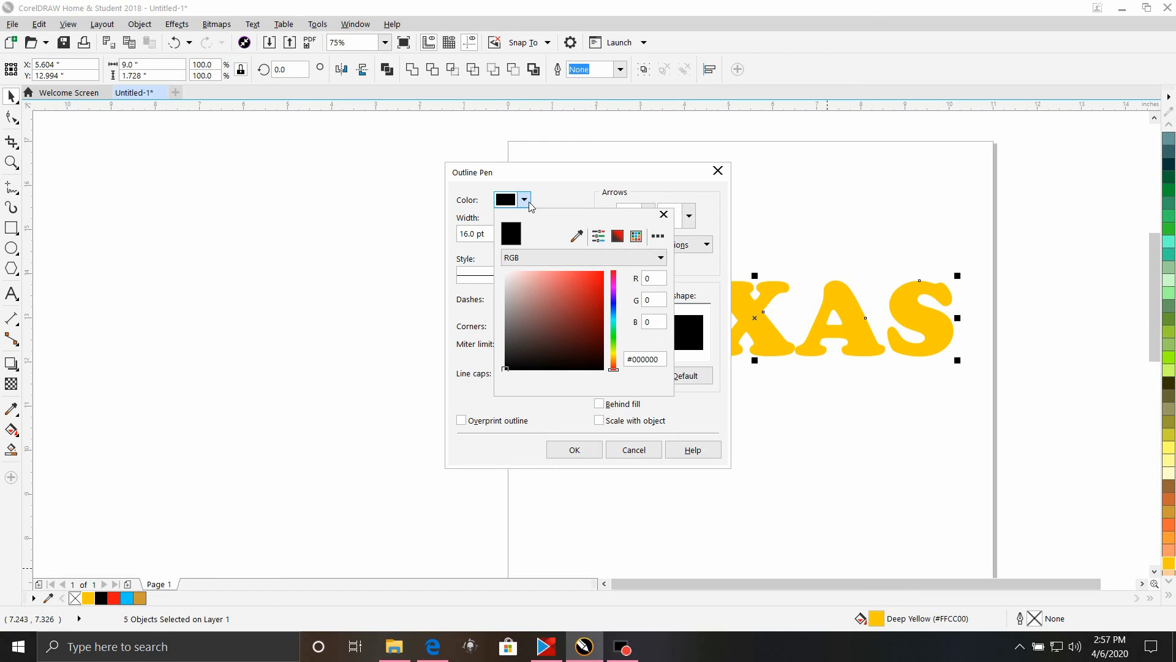
pyautogui.click(576, 236)
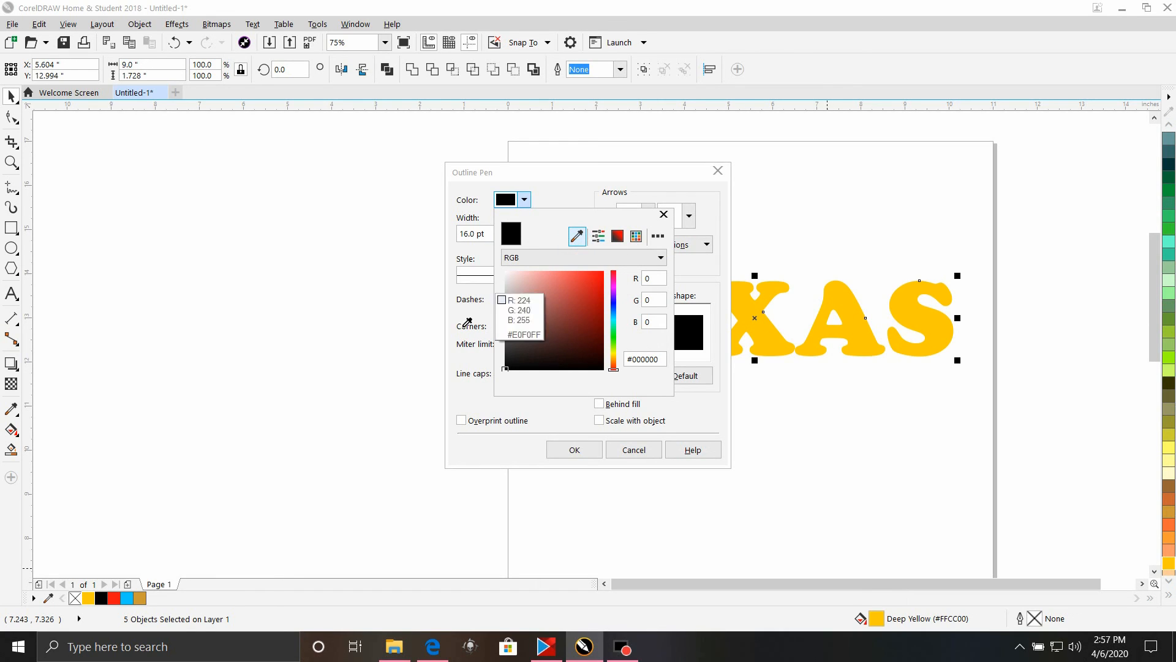
pyautogui.click(113, 598)
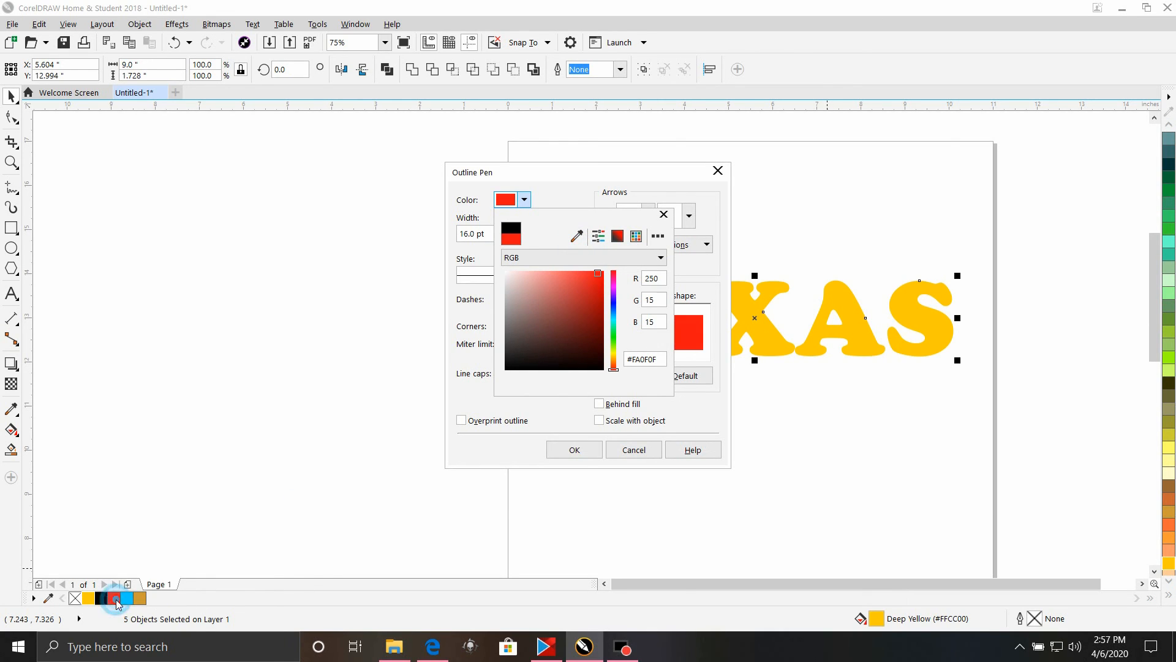
pyautogui.click(682, 417)
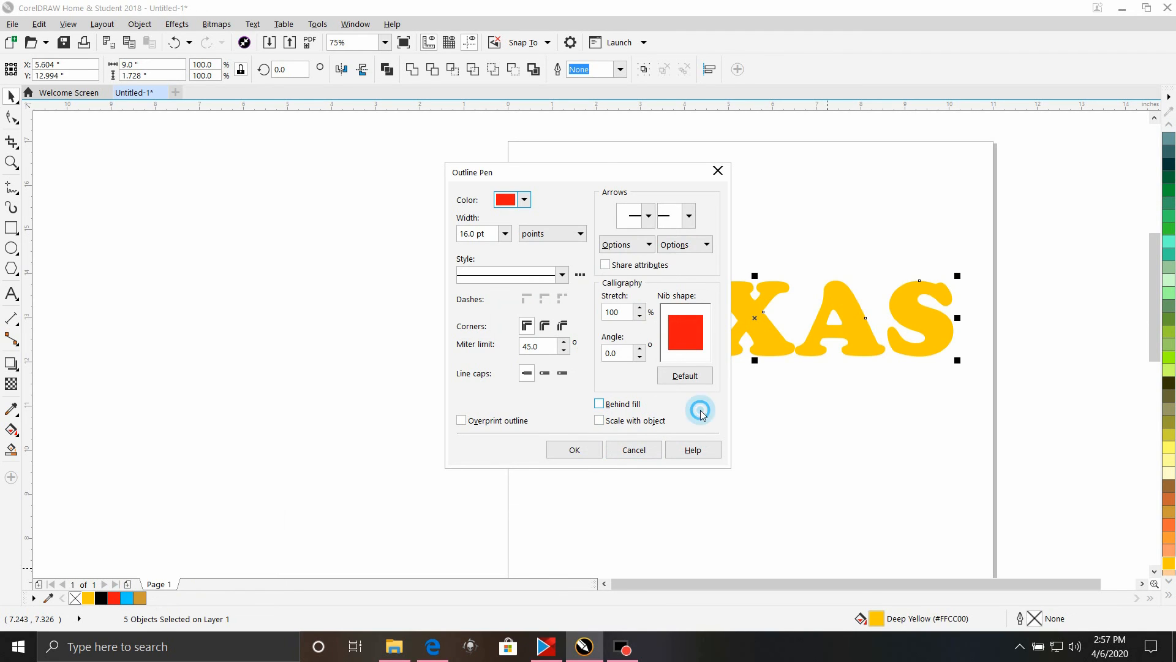
# Step: Place the outline behind the fill, make it scale with the object, and apply it to the letters
pyautogui.click(600, 405)
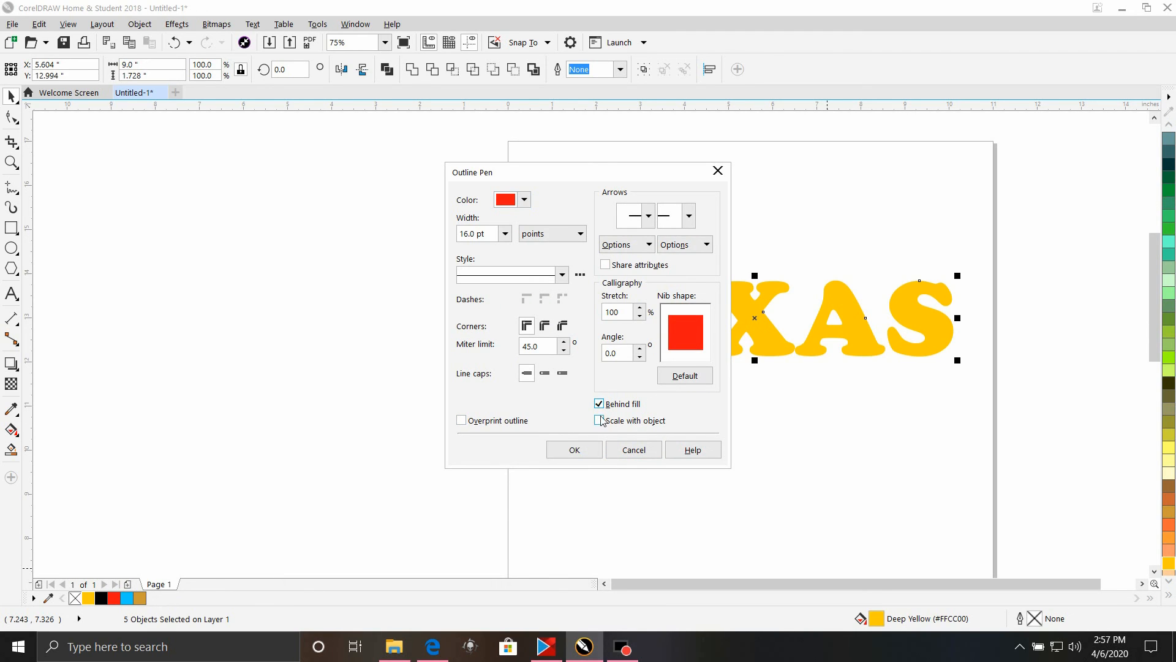
pyautogui.click(600, 420)
pyautogui.click(577, 450)
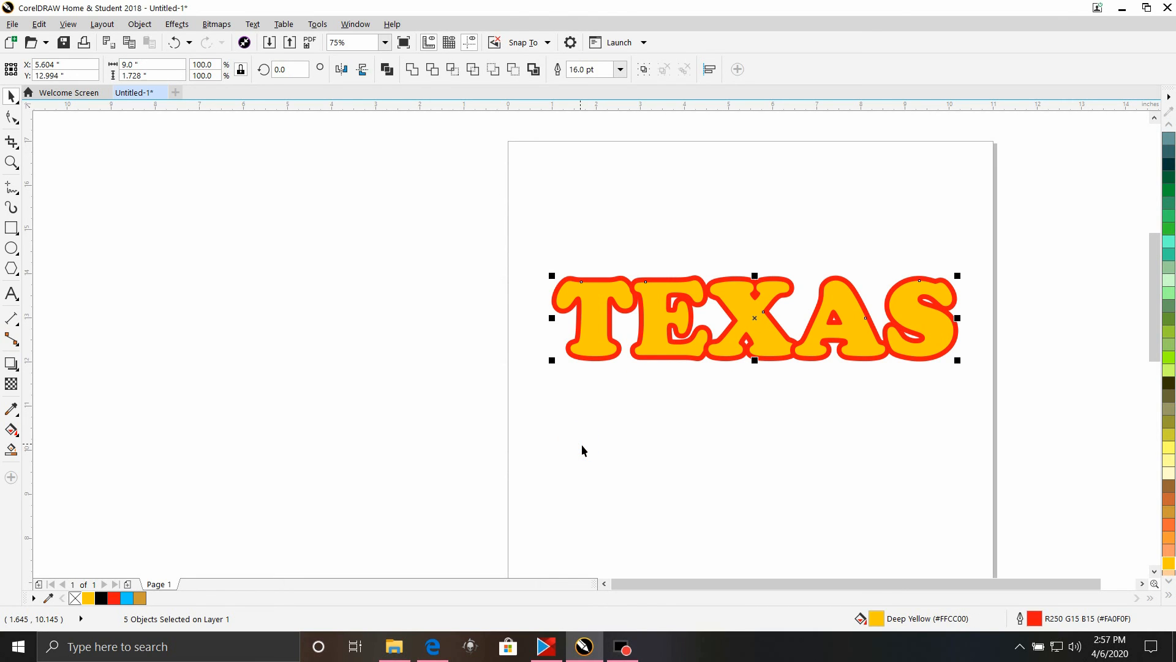
pyautogui.click(515, 273)
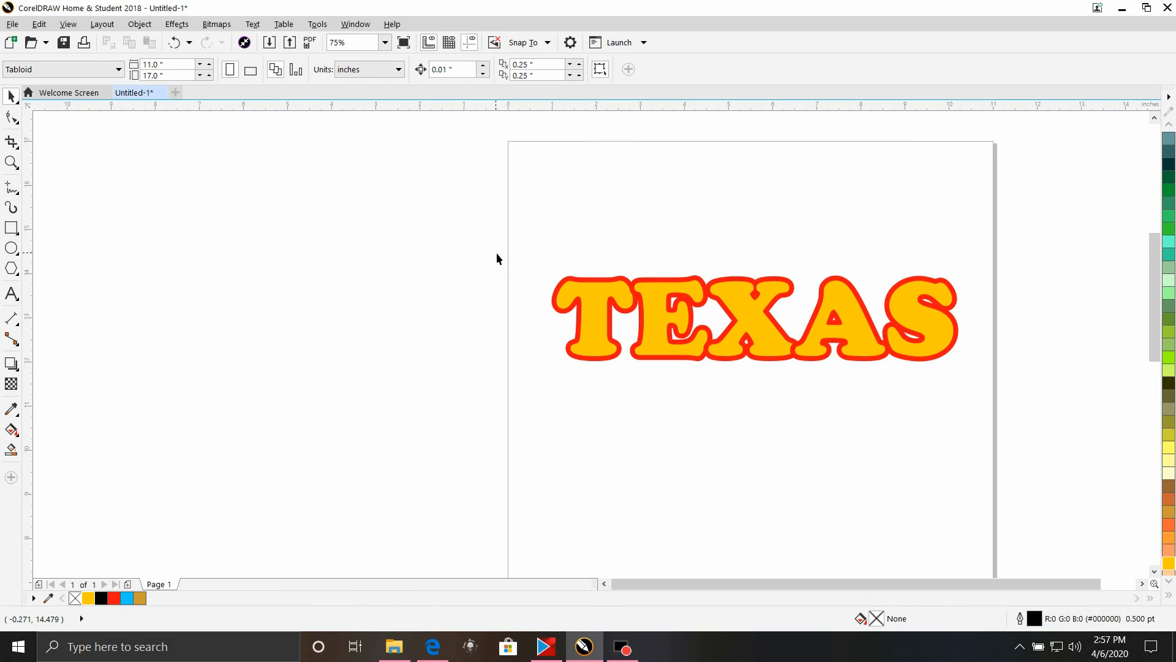
# Step: Convert the red outlines of all five TEXAS letters to separate objects
pyautogui.moveTo(497, 254); pyautogui.dragTo(995, 374)
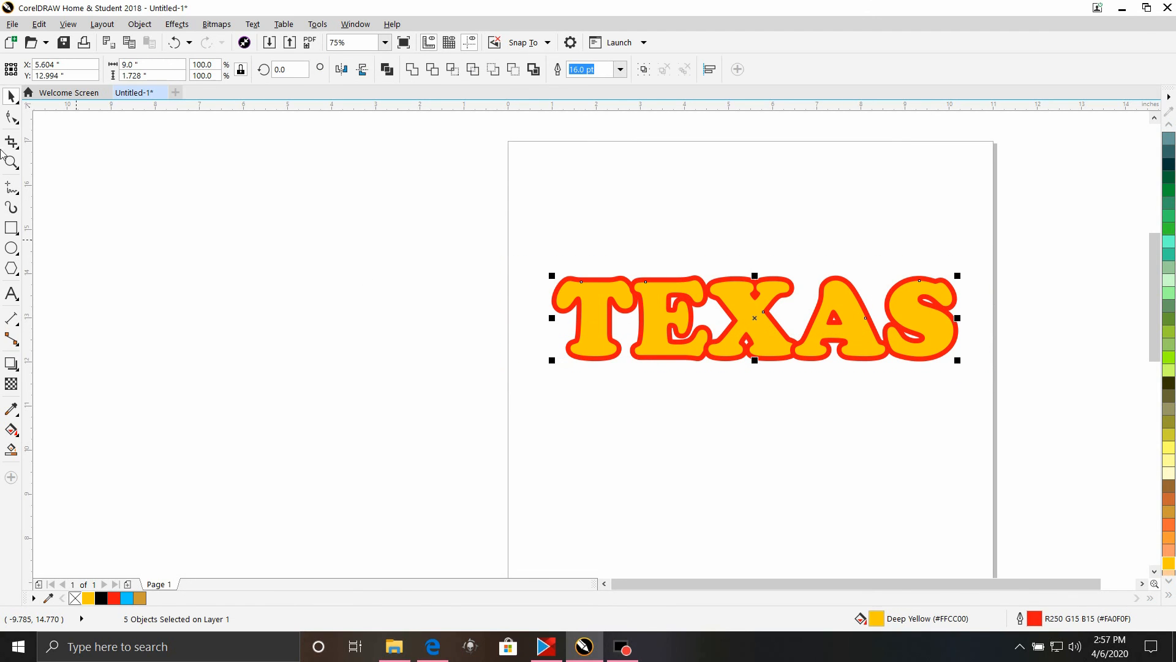
pyautogui.click(139, 24)
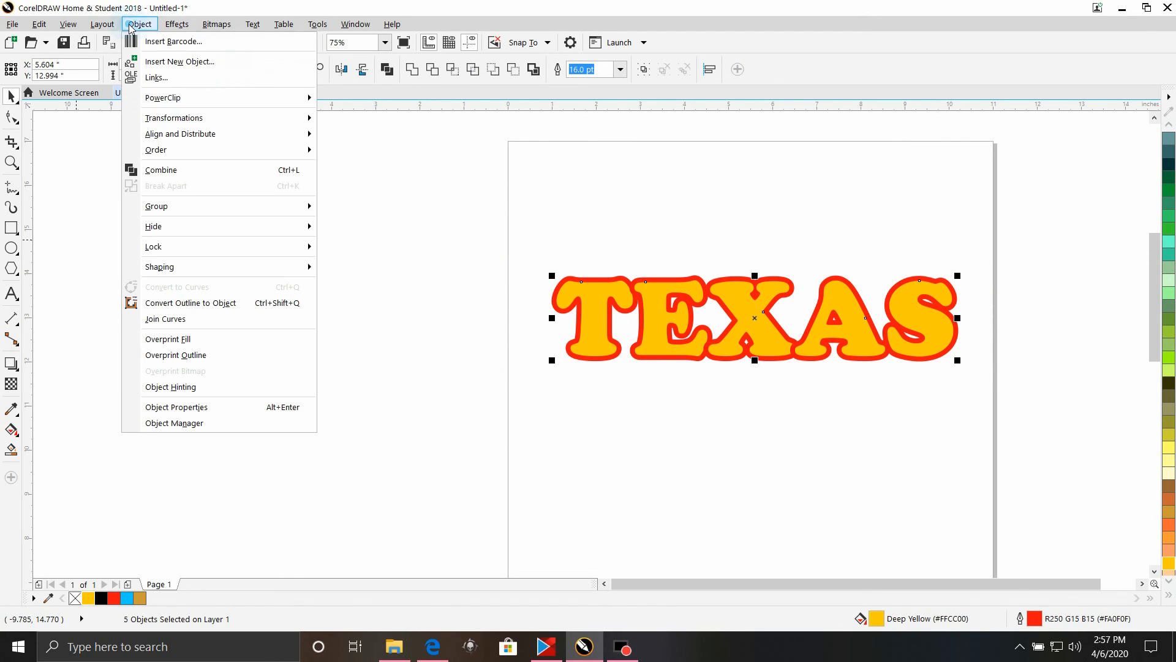
pyautogui.click(170, 306)
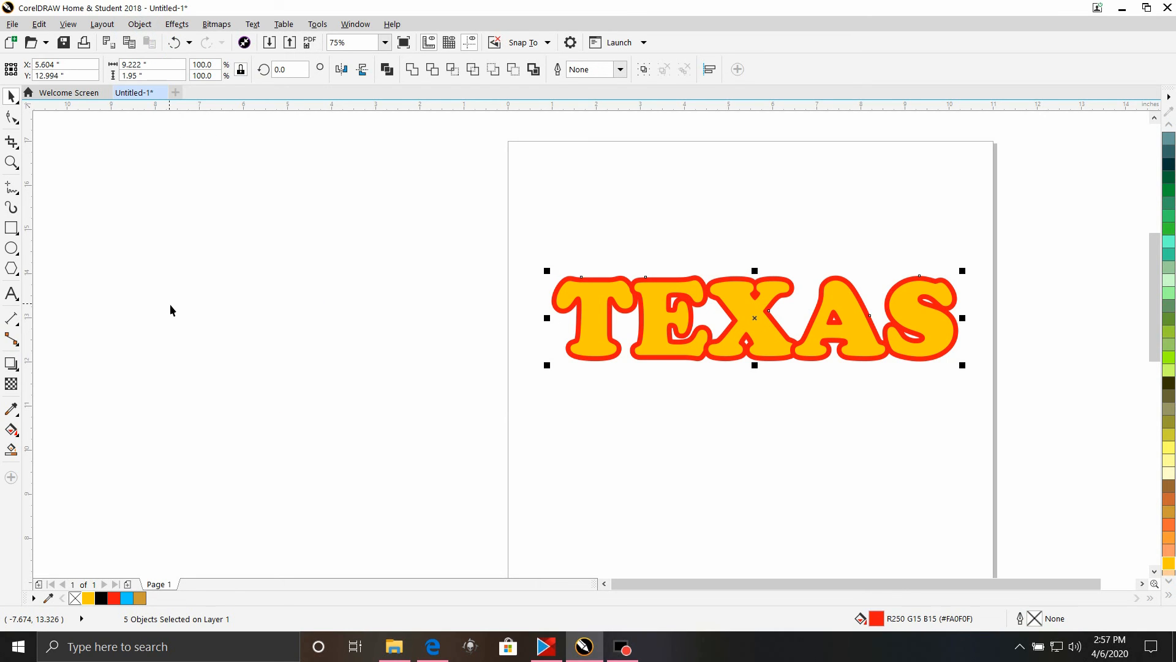
pyautogui.click(778, 343)
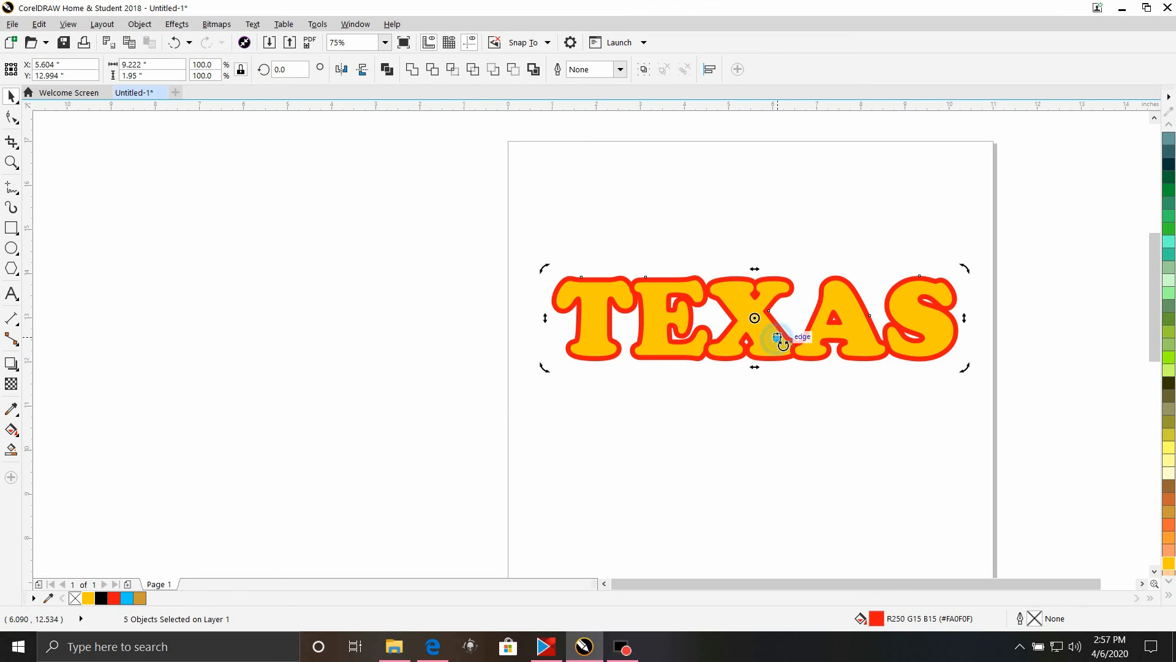
pyautogui.click(546, 425)
pyautogui.click(762, 327)
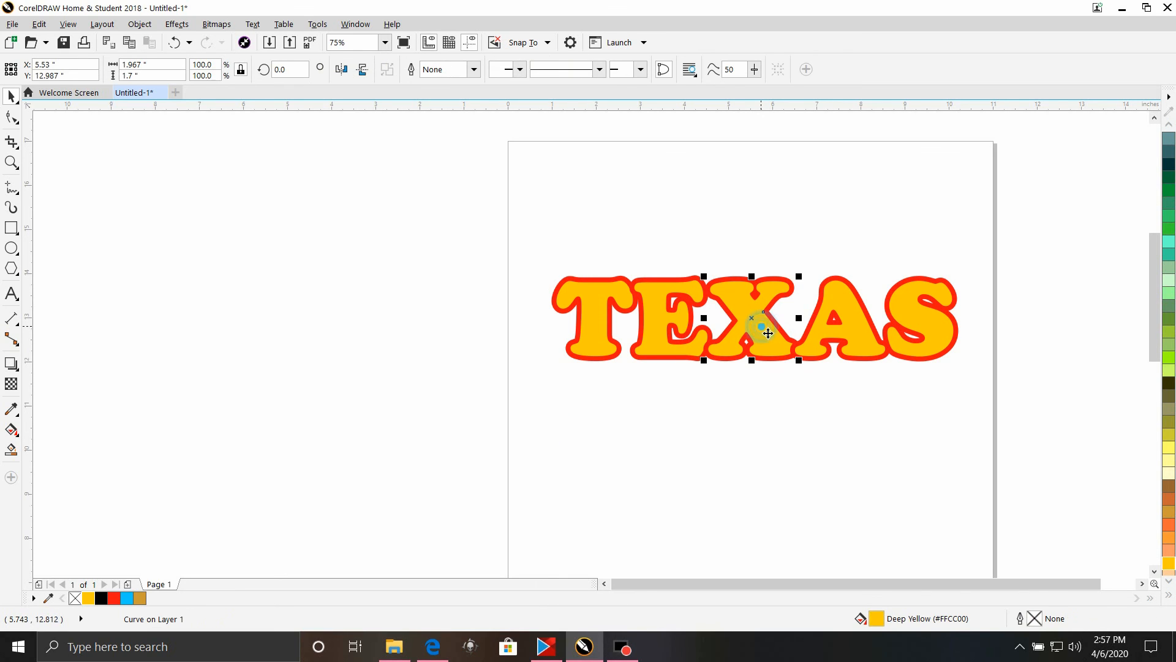
pyautogui.moveTo(503, 244); pyautogui.dragTo(674, 285)
pyautogui.click(678, 286)
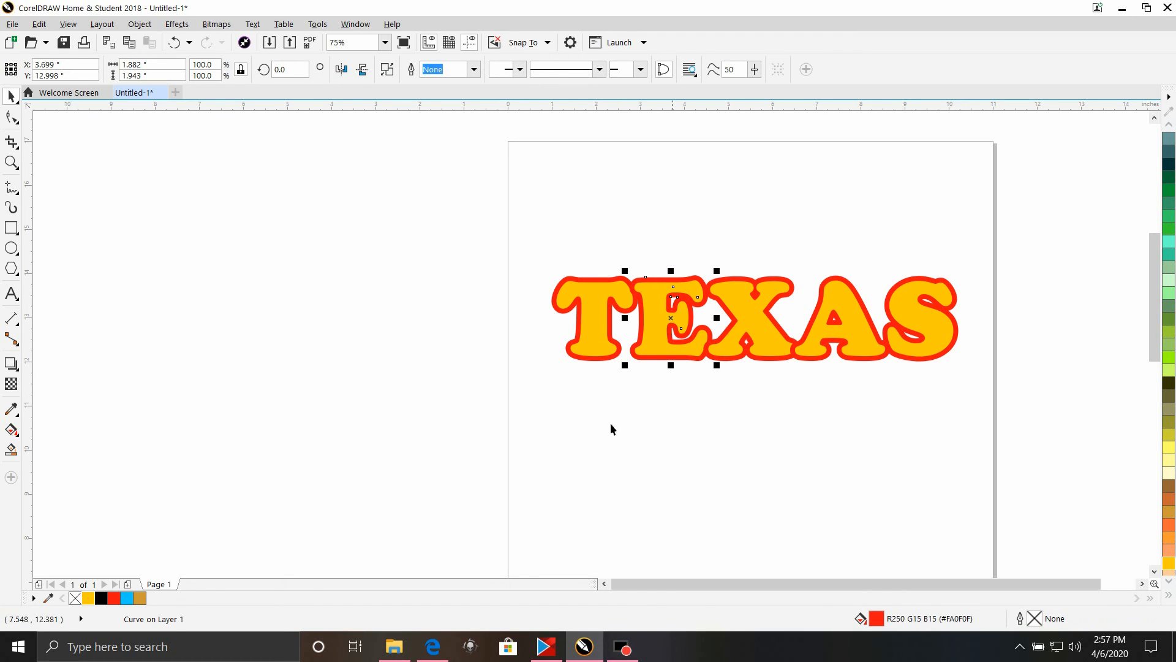
pyautogui.click(418, 387)
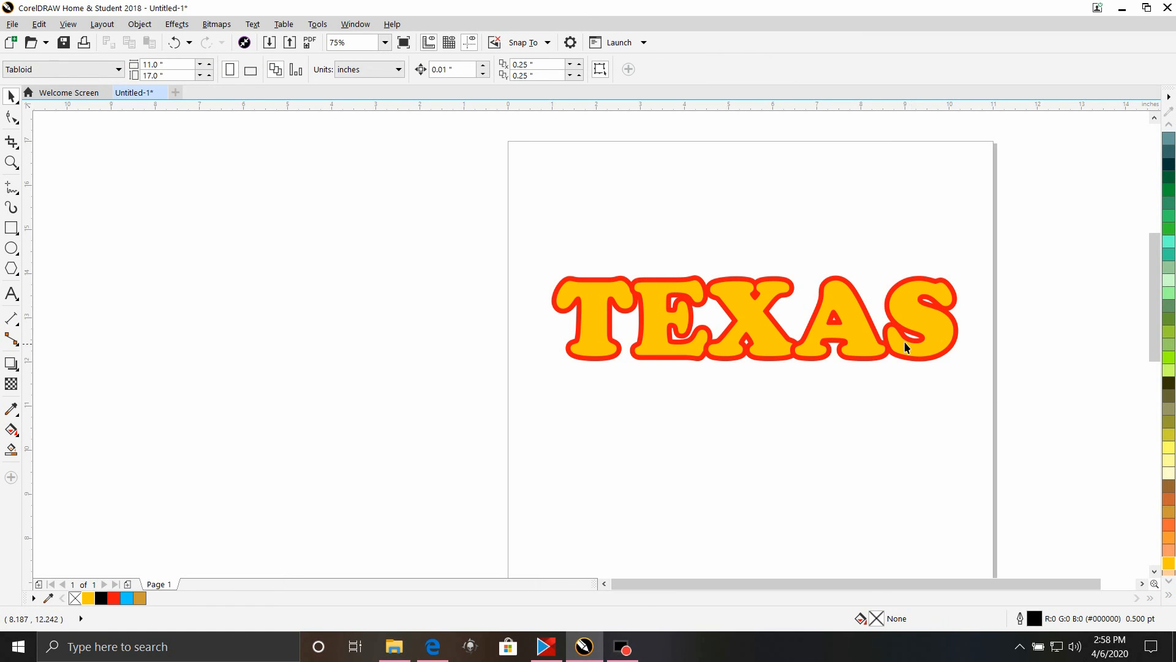
# Step: Try to weld the five yellow TEXAS letter fills, selected from the S back to the T, and undo the weld
pyautogui.click(947, 341)
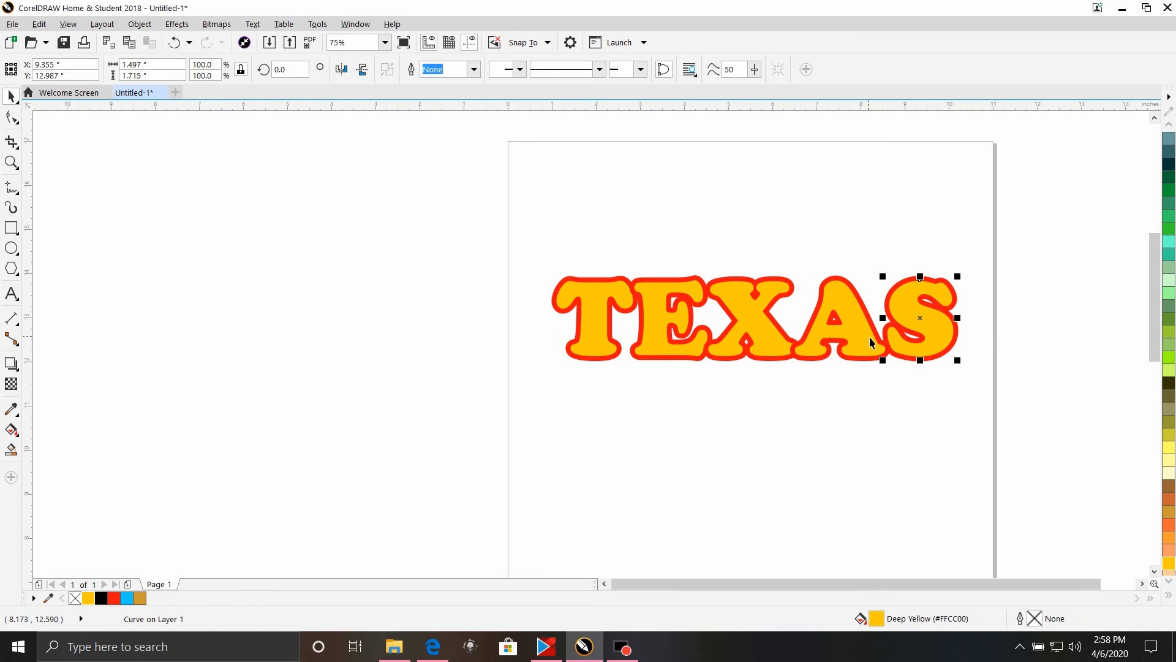
pyautogui.keyDown('shift'); pyautogui.click(854, 338); pyautogui.keyUp('shift')
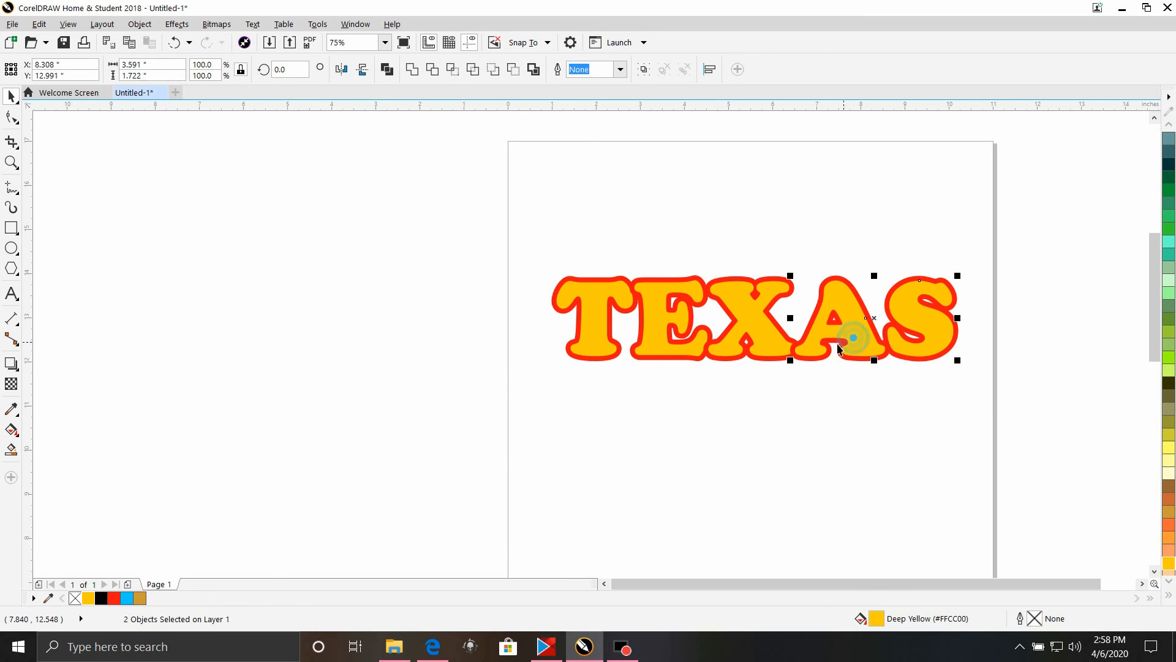
pyautogui.keyDown('shift'); pyautogui.click(745, 316); pyautogui.keyUp('shift')
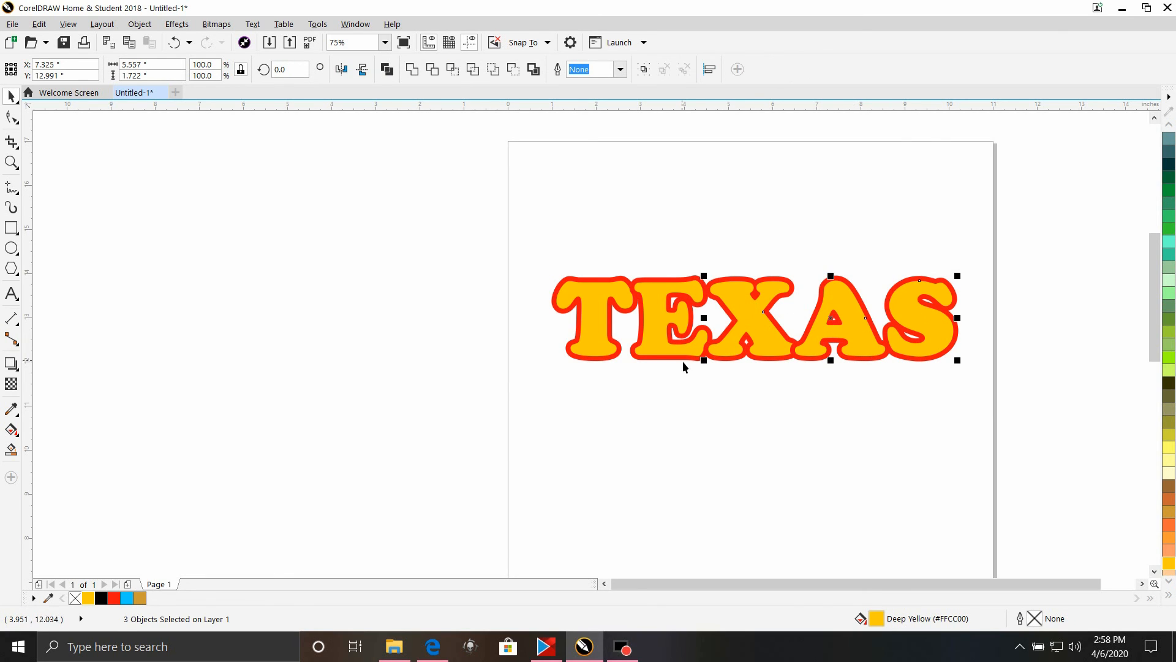
pyautogui.keyDown('shift'); pyautogui.click(654, 355); pyautogui.keyUp('shift')
pyautogui.keyDown('shift'); pyautogui.click(592, 357); pyautogui.keyUp('shift')
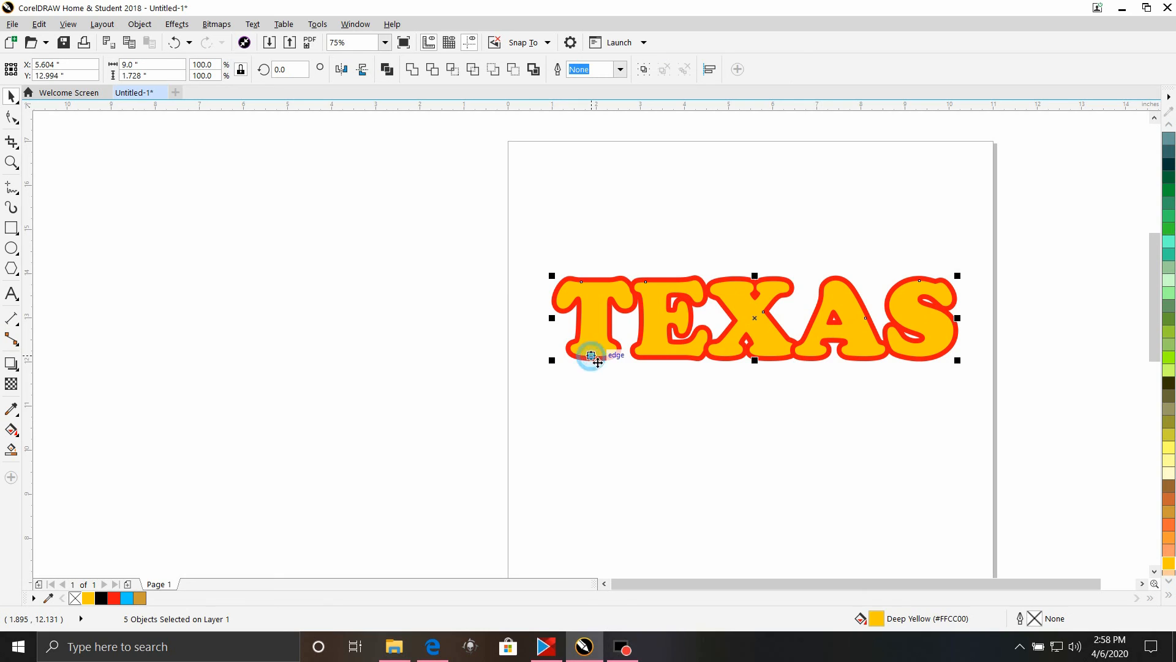
pyautogui.click(412, 69)
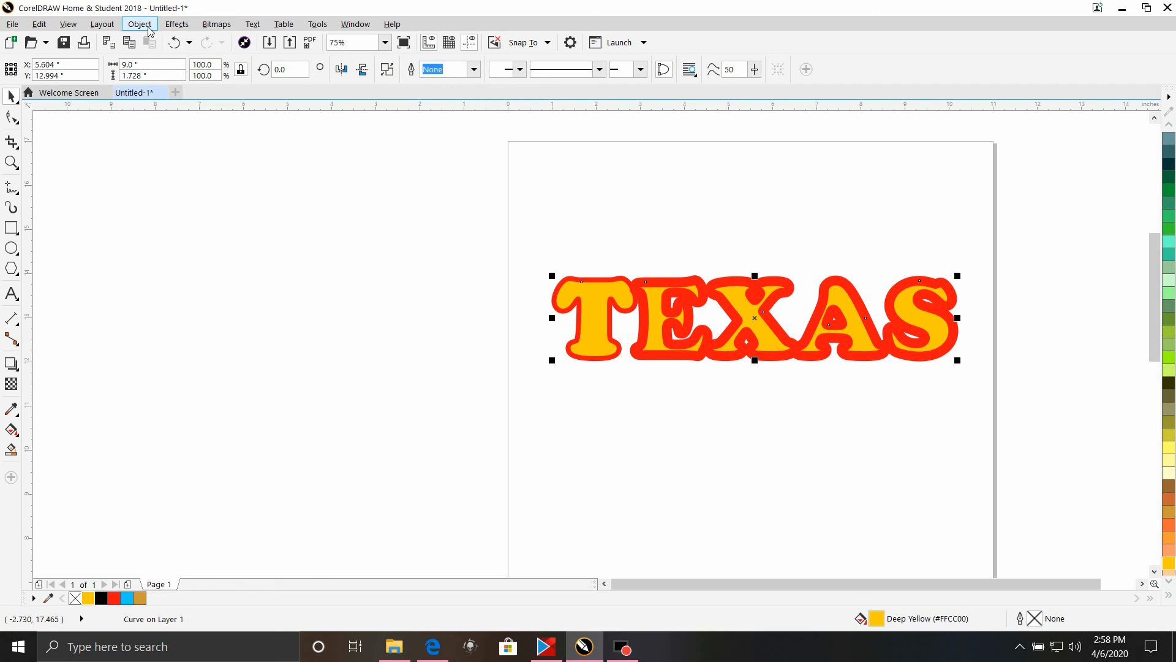
pyautogui.click(174, 42)
pyautogui.click(406, 361)
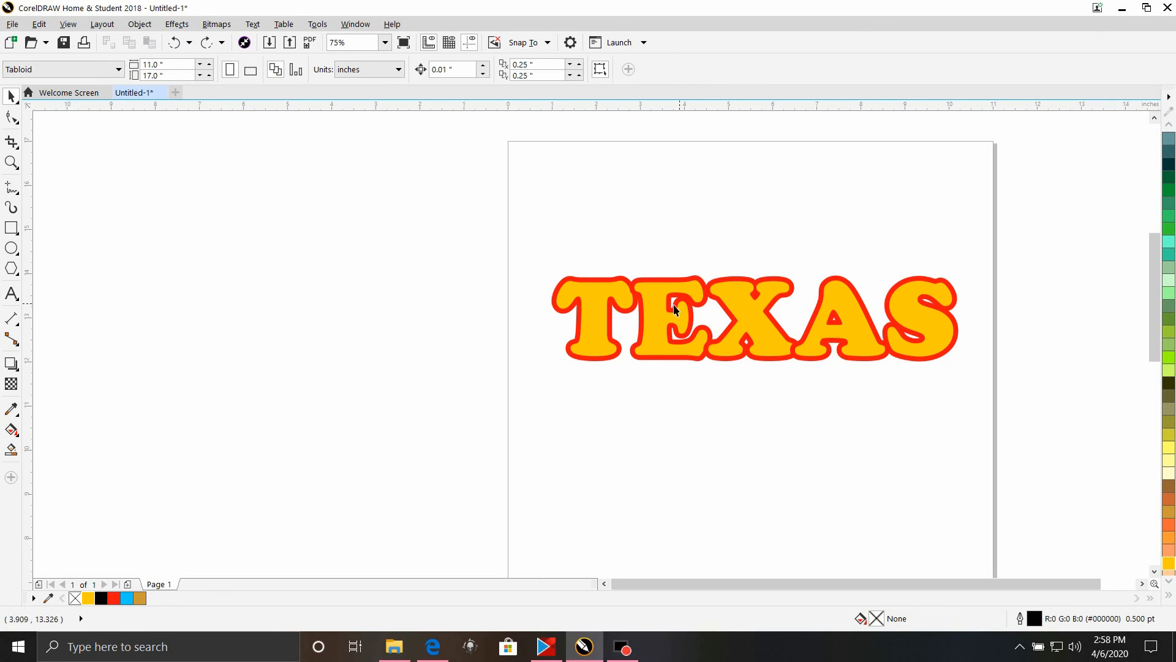
# Step: Weld the five yellow TEXAS letter fills into one object, selecting them in order from T to S
pyautogui.click(601, 311)
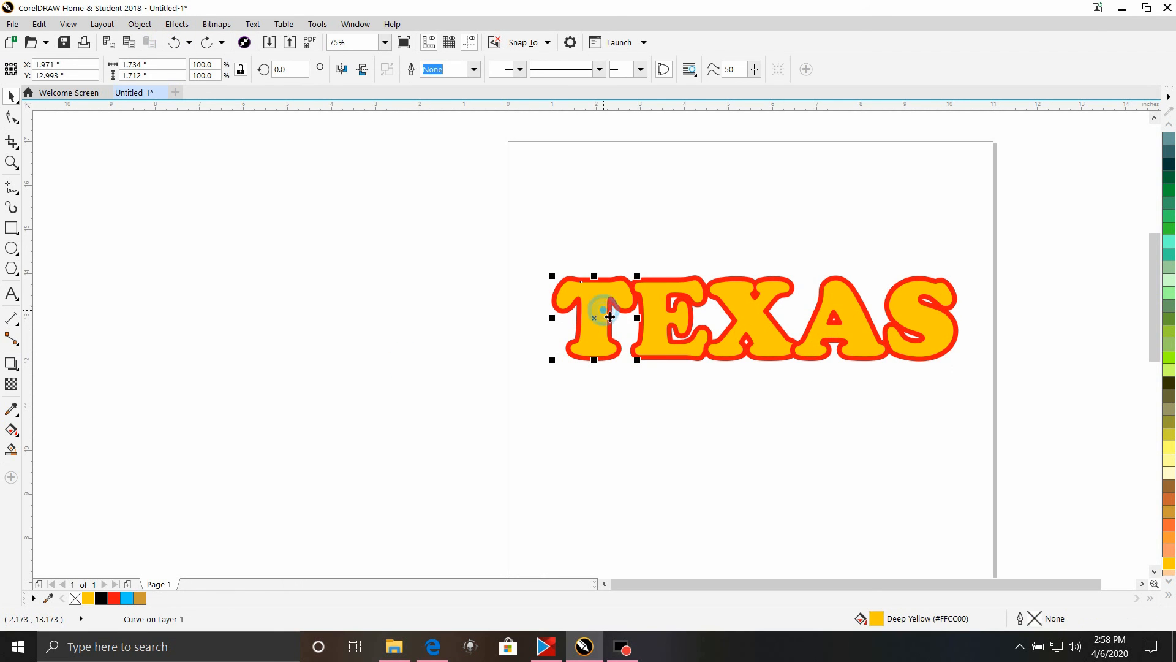
pyautogui.keyDown('shift'); pyautogui.click(654, 330); pyautogui.keyUp('shift')
pyautogui.keyDown('shift'); pyautogui.click(777, 335); pyautogui.keyUp('shift')
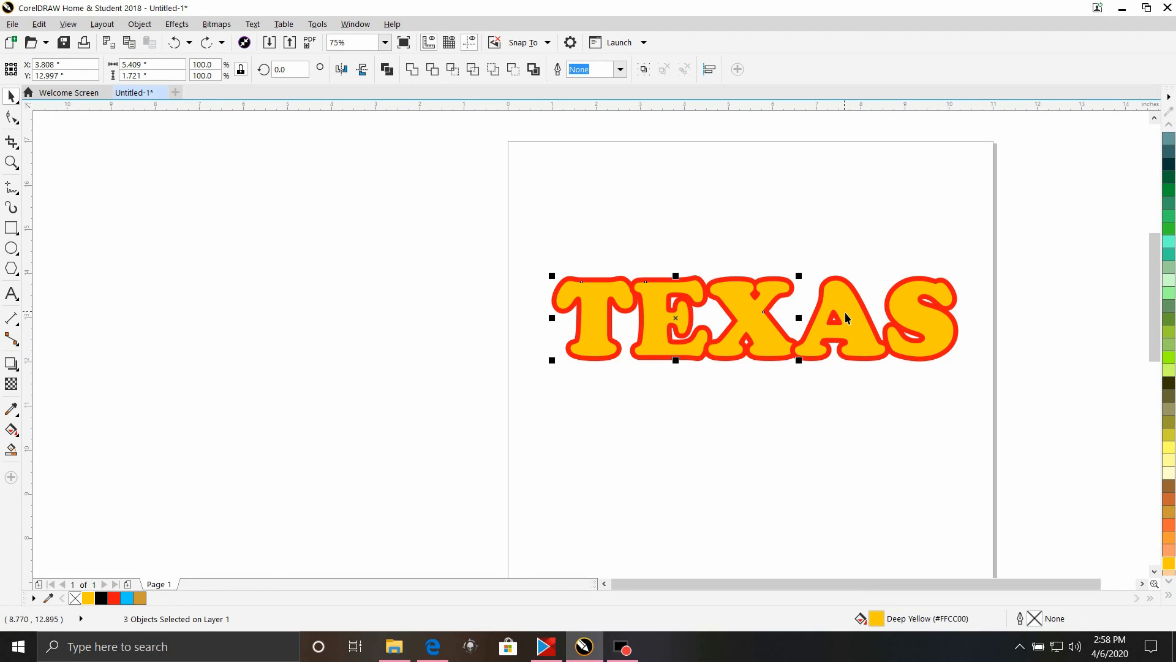
pyautogui.keyDown('shift'); pyautogui.click(845, 313); pyautogui.keyUp('shift')
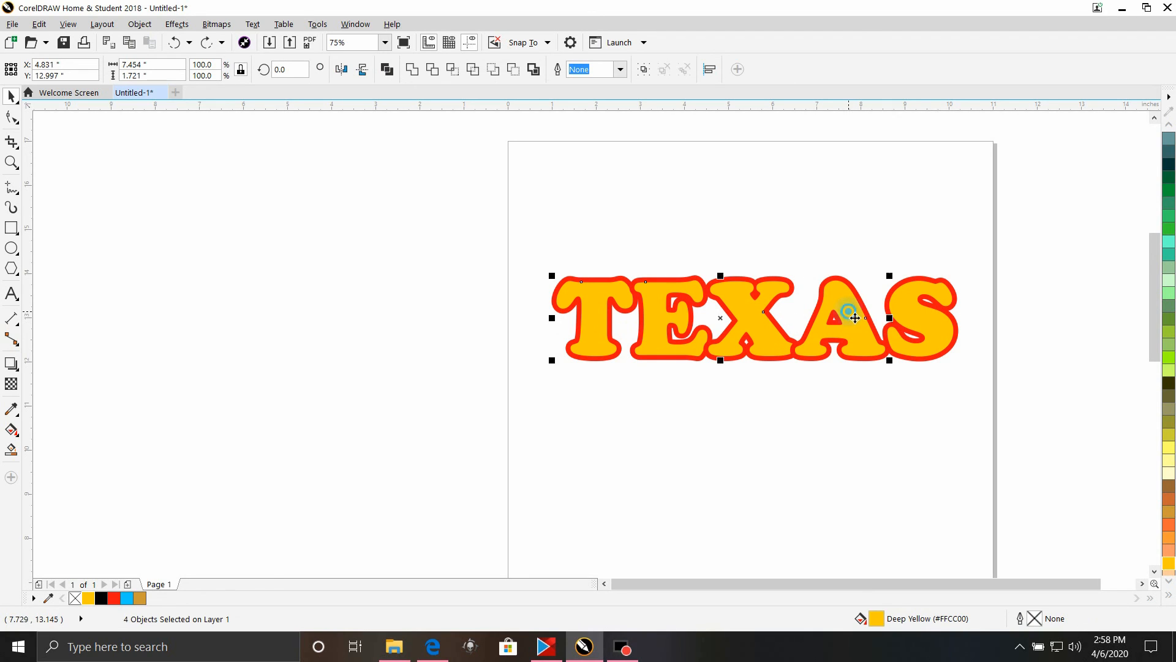
pyautogui.keyDown('shift'); pyautogui.click(924, 331); pyautogui.keyUp('shift')
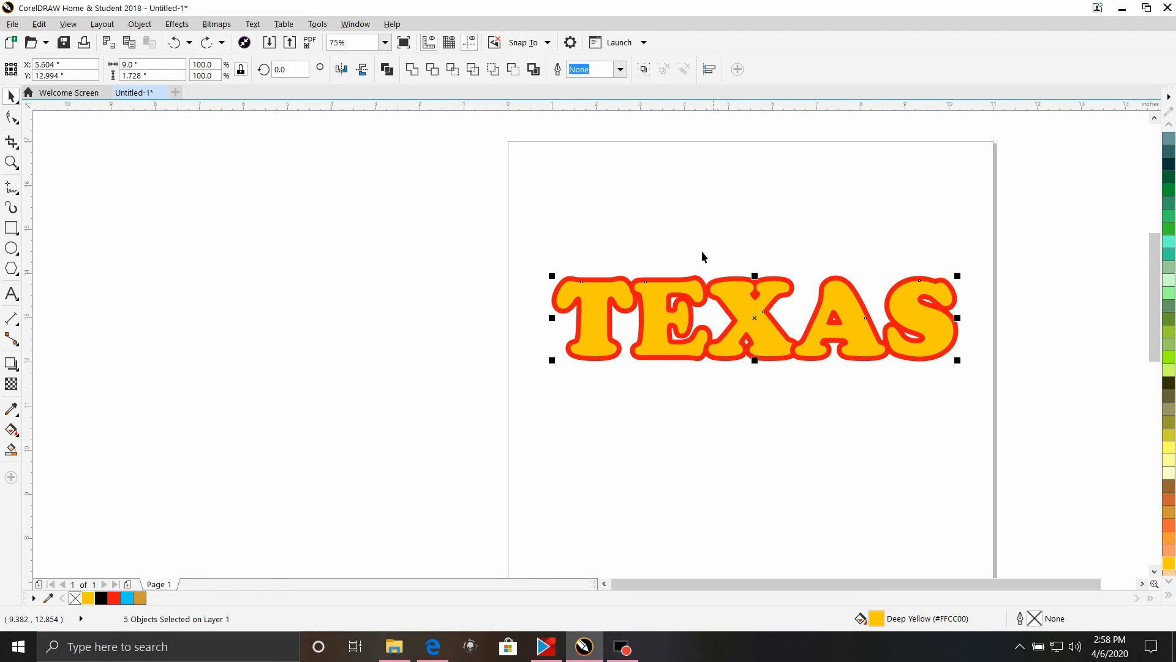
pyautogui.click(414, 70)
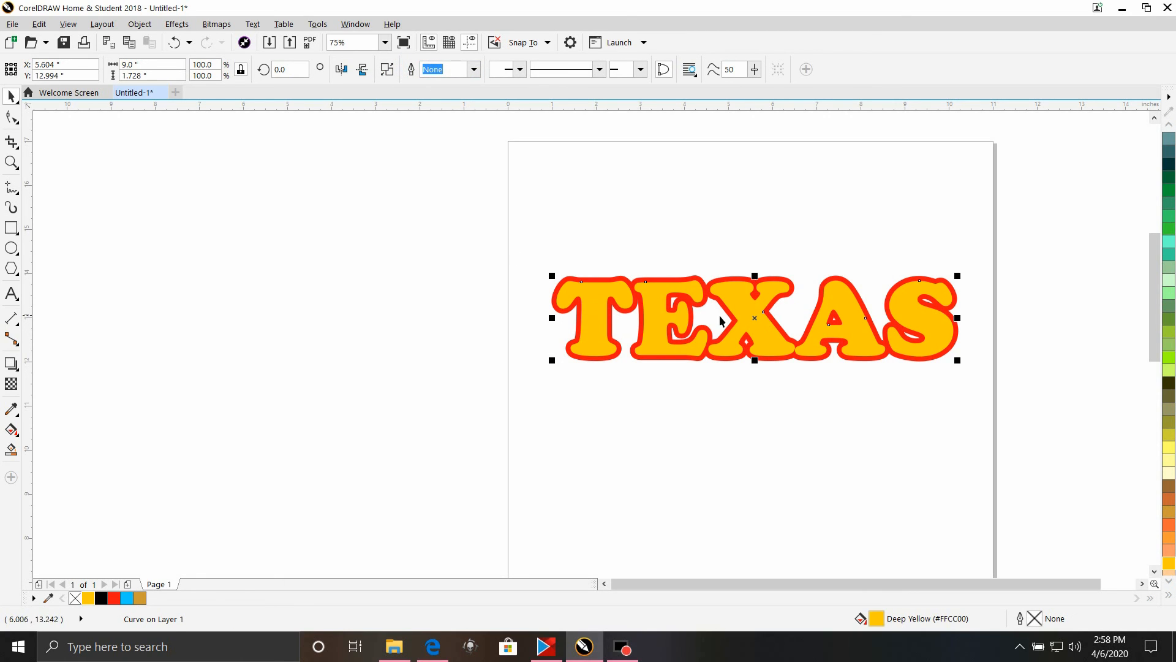
pyautogui.click(570, 389)
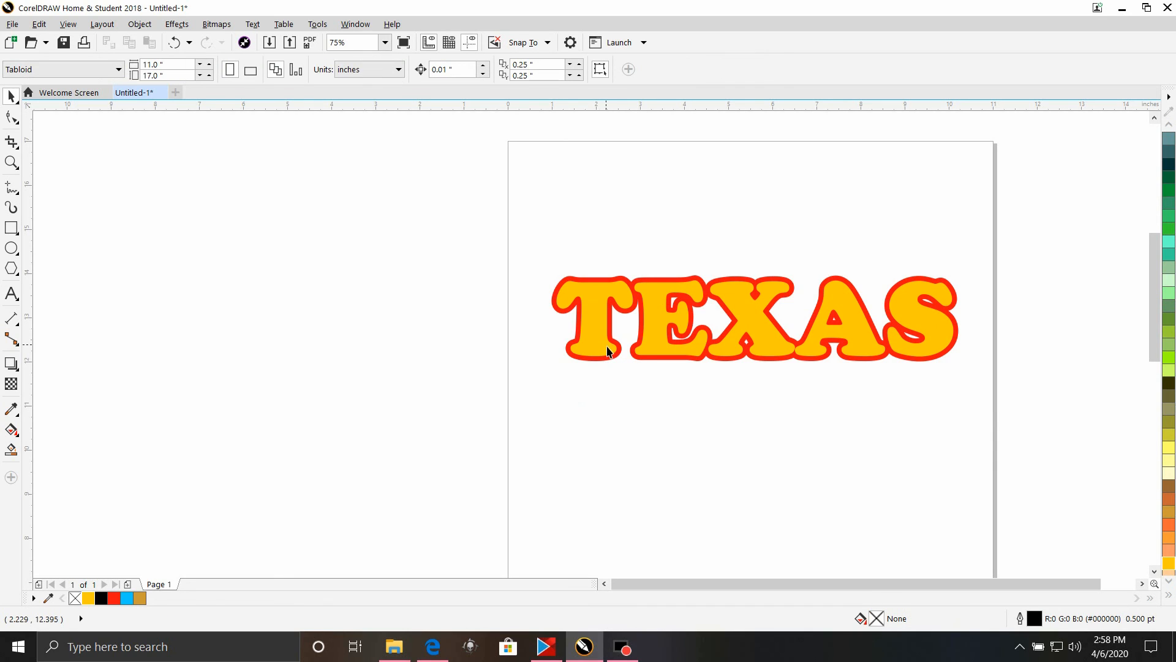
pyautogui.click(622, 350)
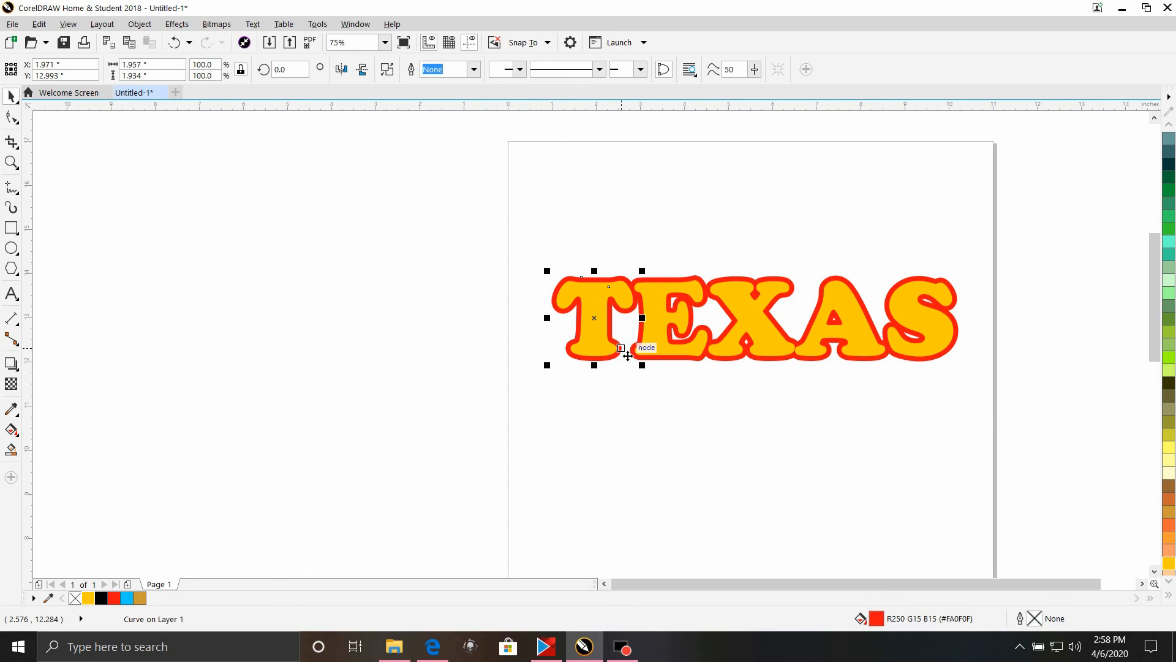
pyautogui.keyDown('shift'); pyautogui.click(697, 362); pyautogui.keyUp('shift')
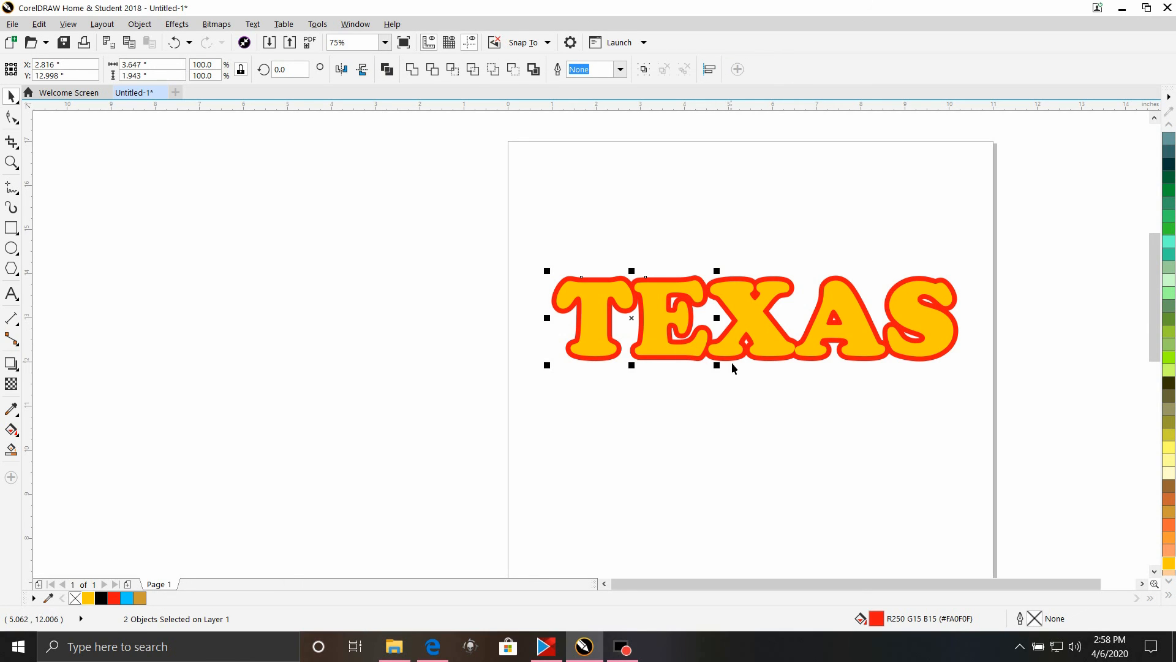
pyautogui.keyDown('shift'); pyautogui.click(732, 359); pyautogui.keyUp('shift')
pyautogui.keyDown('shift'); pyautogui.click(839, 322); pyautogui.keyUp('shift')
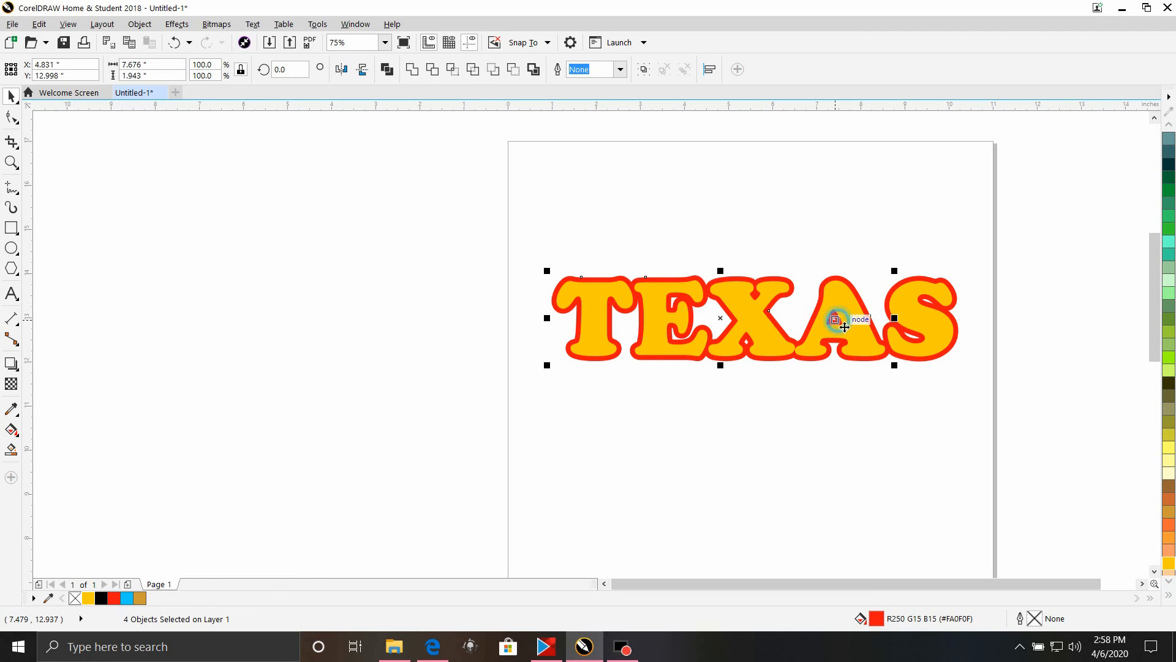
pyautogui.keyDown('shift'); pyautogui.click(821, 364); pyautogui.keyUp('shift')
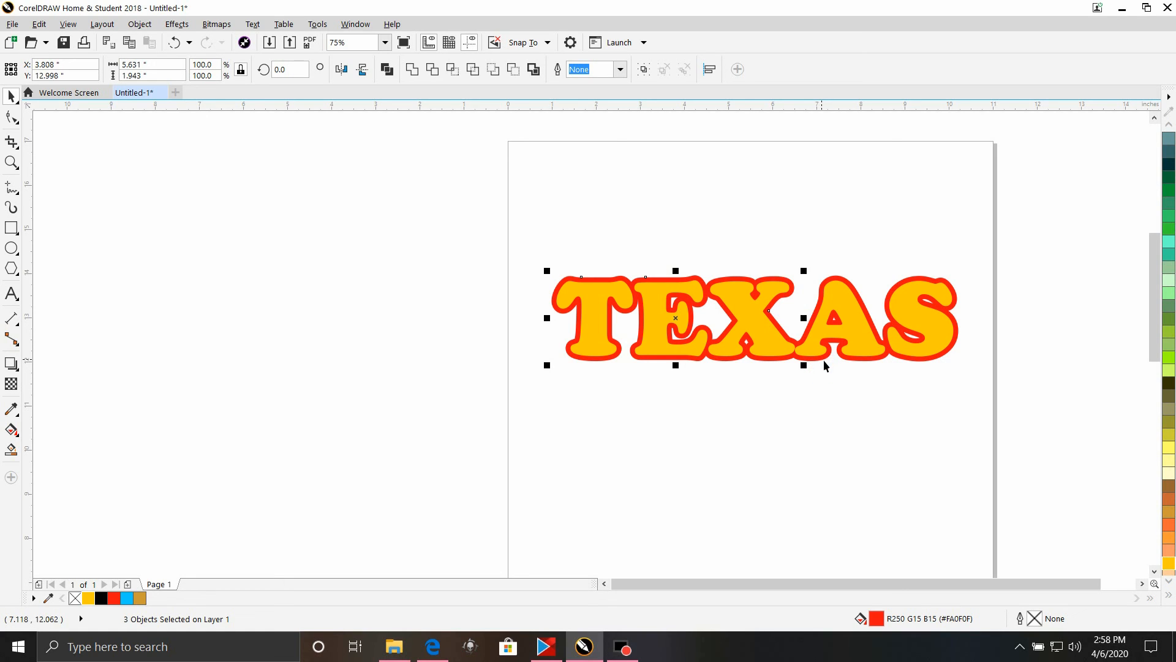
pyautogui.keyDown('shift'); pyautogui.click(843, 348); pyautogui.keyUp('shift')
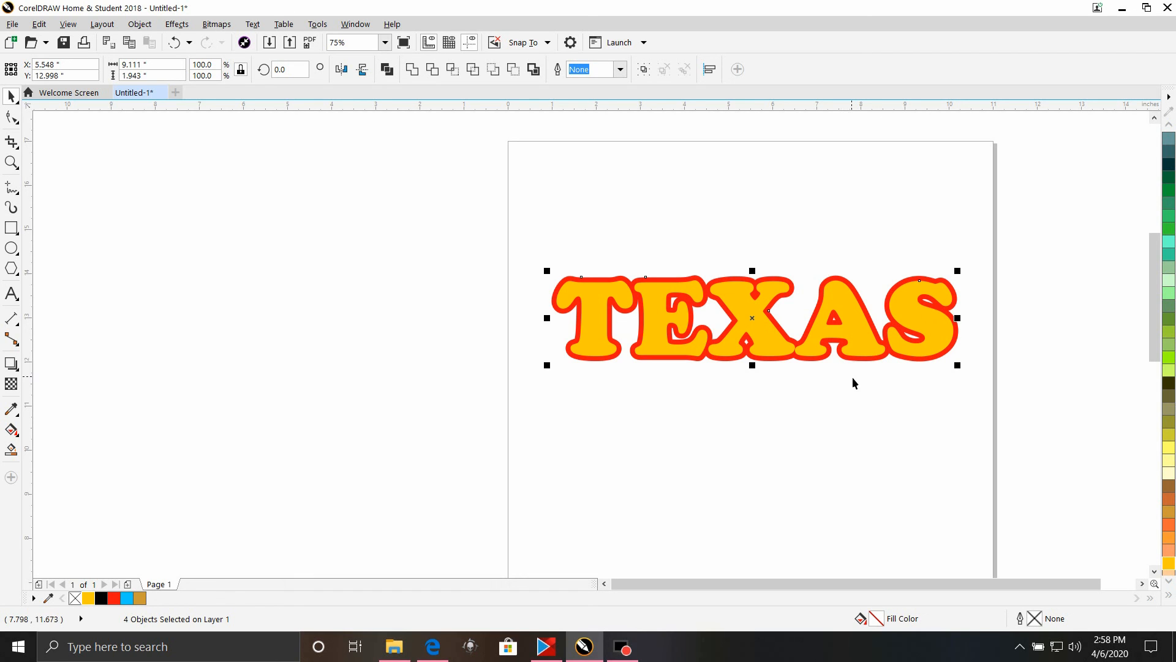
pyautogui.click(953, 409)
# Step: Weld the red outline objects of the S, A, X, E and T into one object
pyautogui.scroll(2, 953, 384)
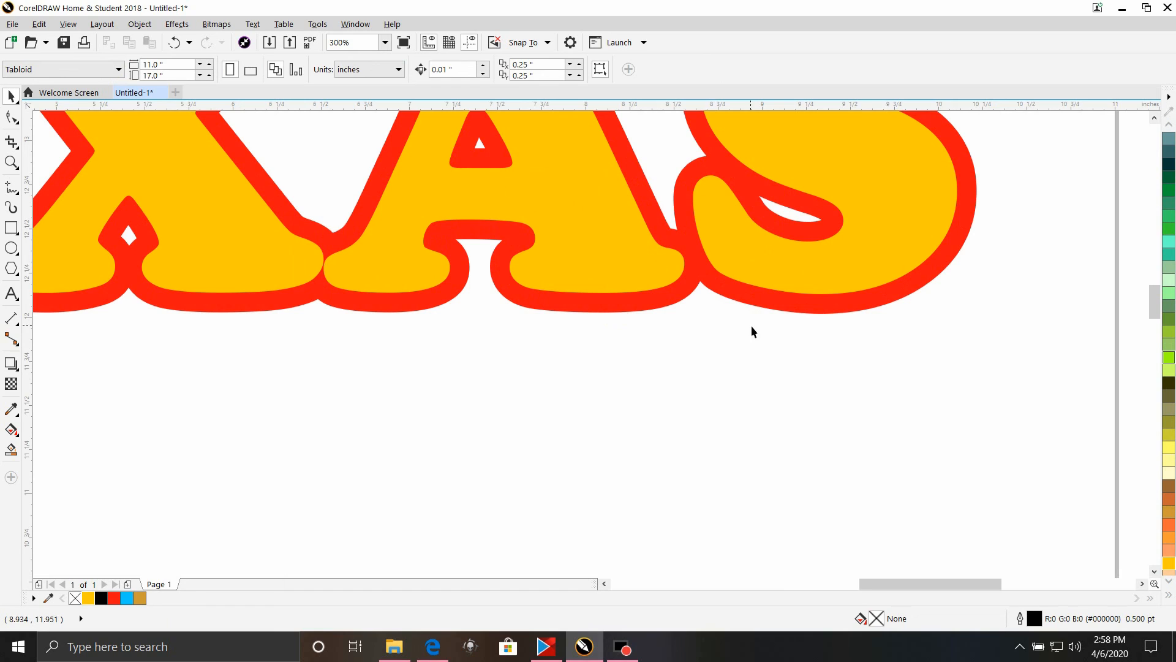
pyautogui.click(753, 294)
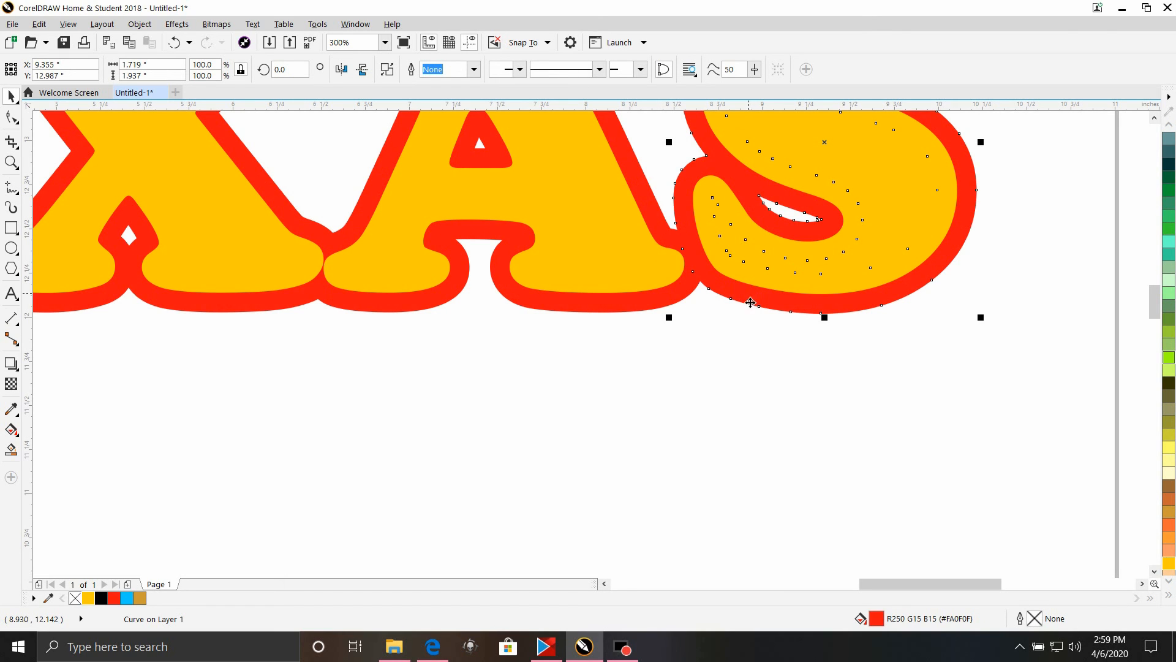
pyautogui.keyDown('shift'); pyautogui.click(535, 308); pyautogui.keyUp('shift')
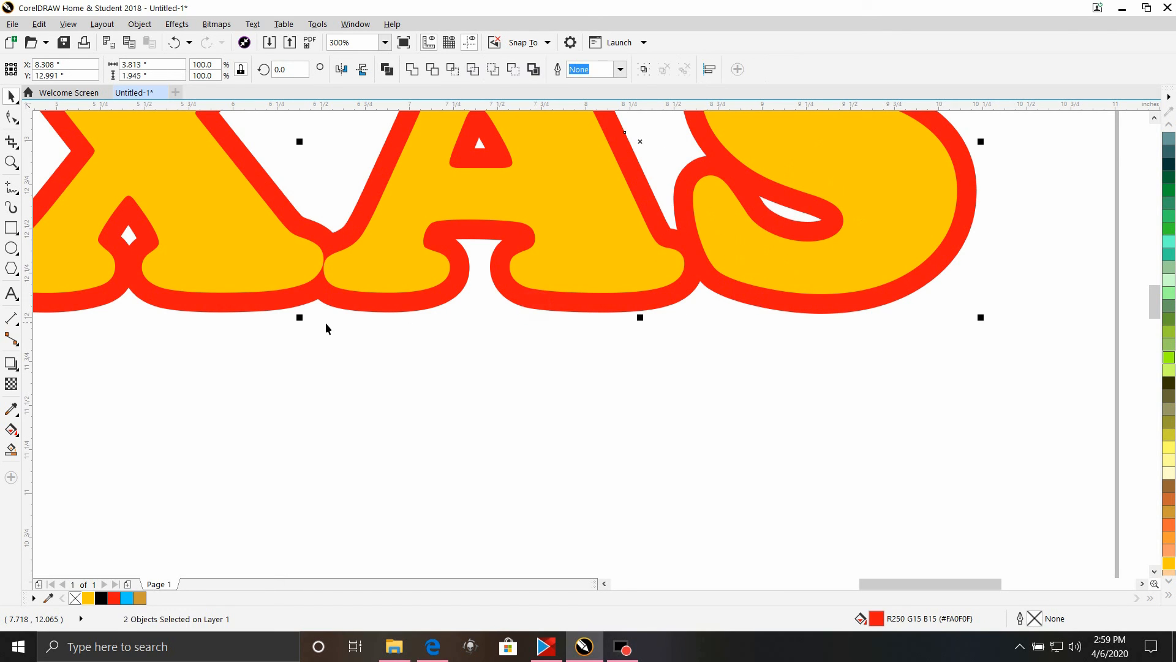
pyautogui.keyDown('shift'); pyautogui.click(258, 308); pyautogui.keyUp('shift')
pyautogui.moveTo(615, 584); pyautogui.dragTo(831, 572)
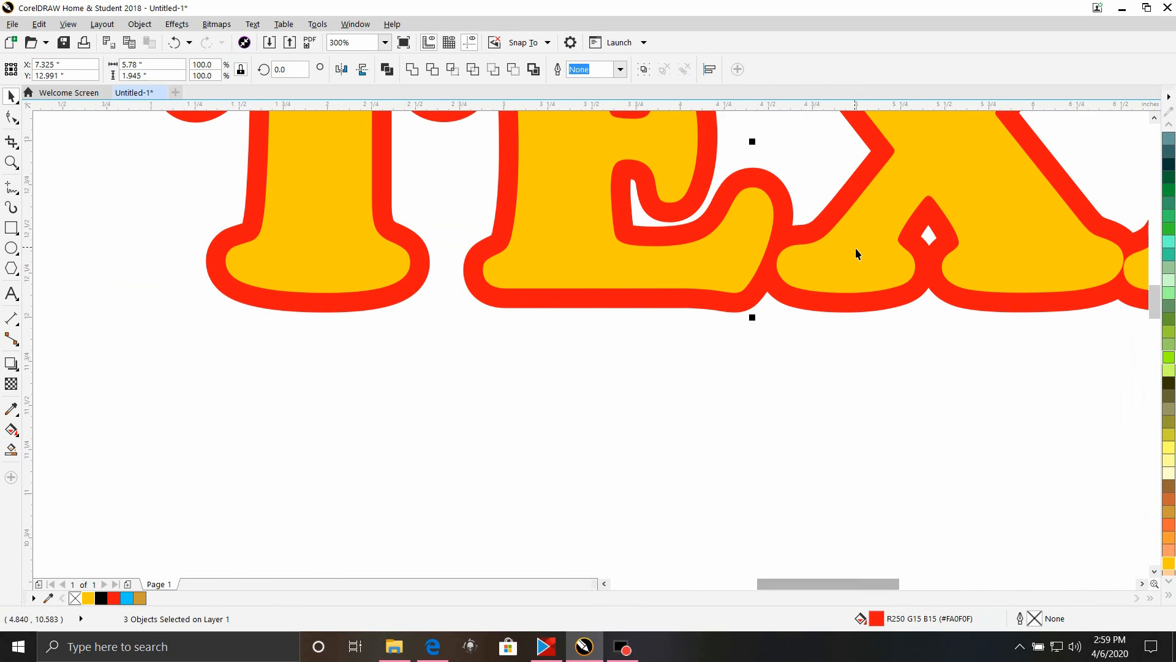
pyautogui.keyDown('shift'); pyautogui.click(875, 311); pyautogui.keyUp('shift')
pyautogui.keyDown('shift'); pyautogui.click(848, 310); pyautogui.keyUp('shift')
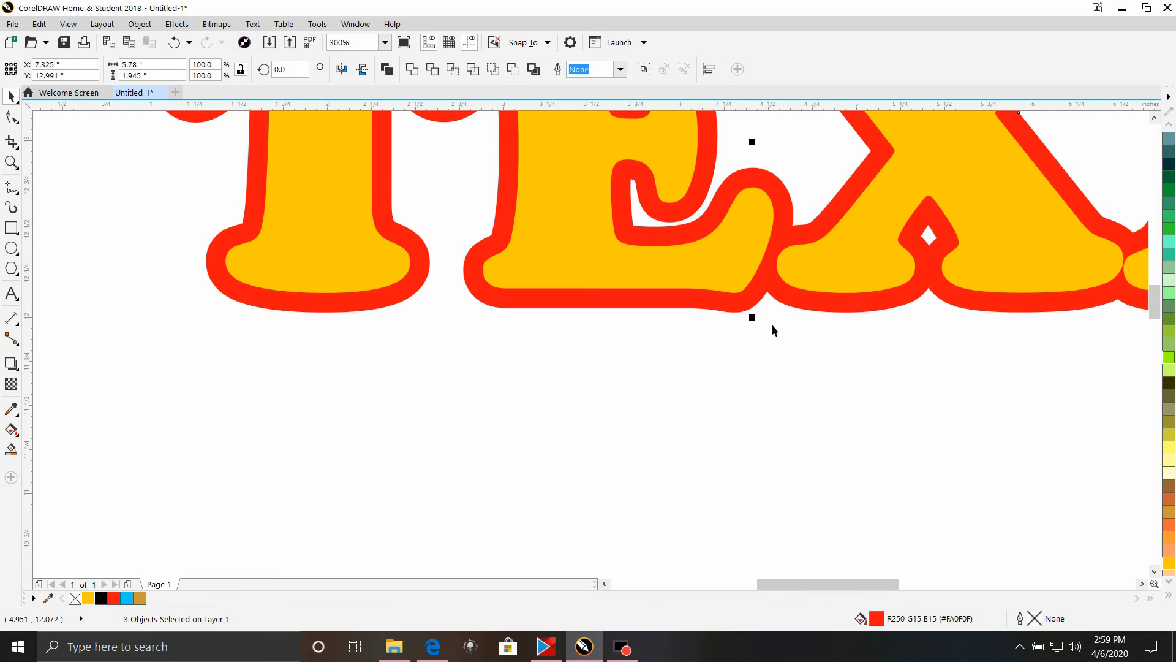
pyautogui.keyDown('shift'); pyautogui.click(729, 315); pyautogui.keyUp('shift')
pyautogui.keyDown('shift'); pyautogui.click(285, 304); pyautogui.keyUp('shift')
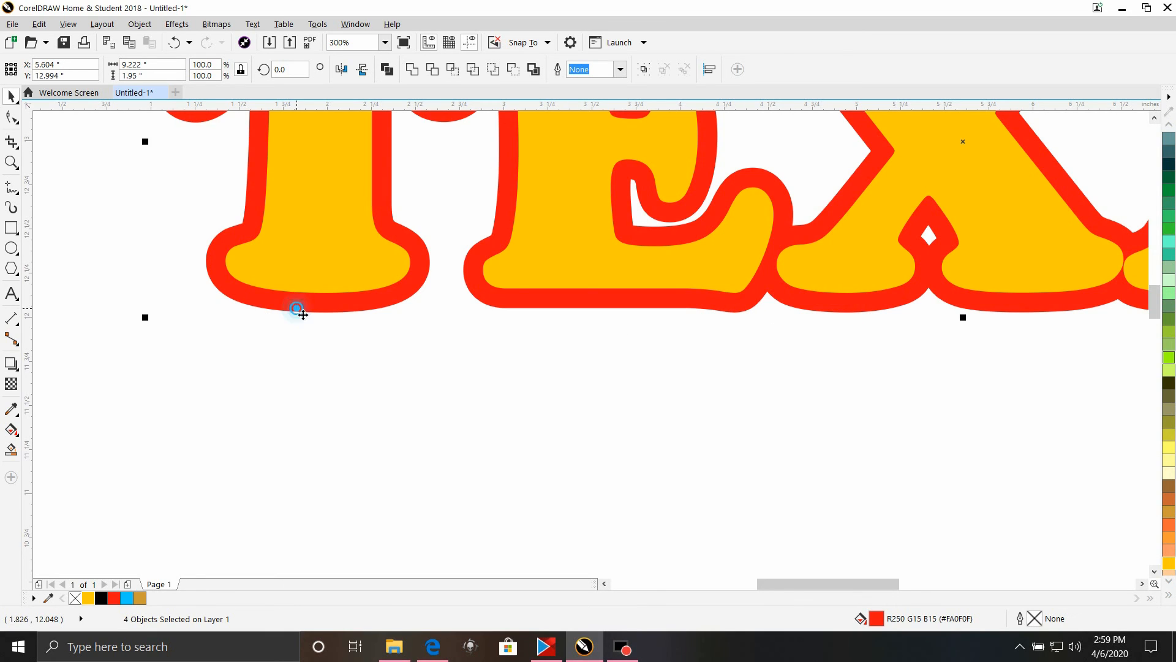
pyautogui.click(411, 69)
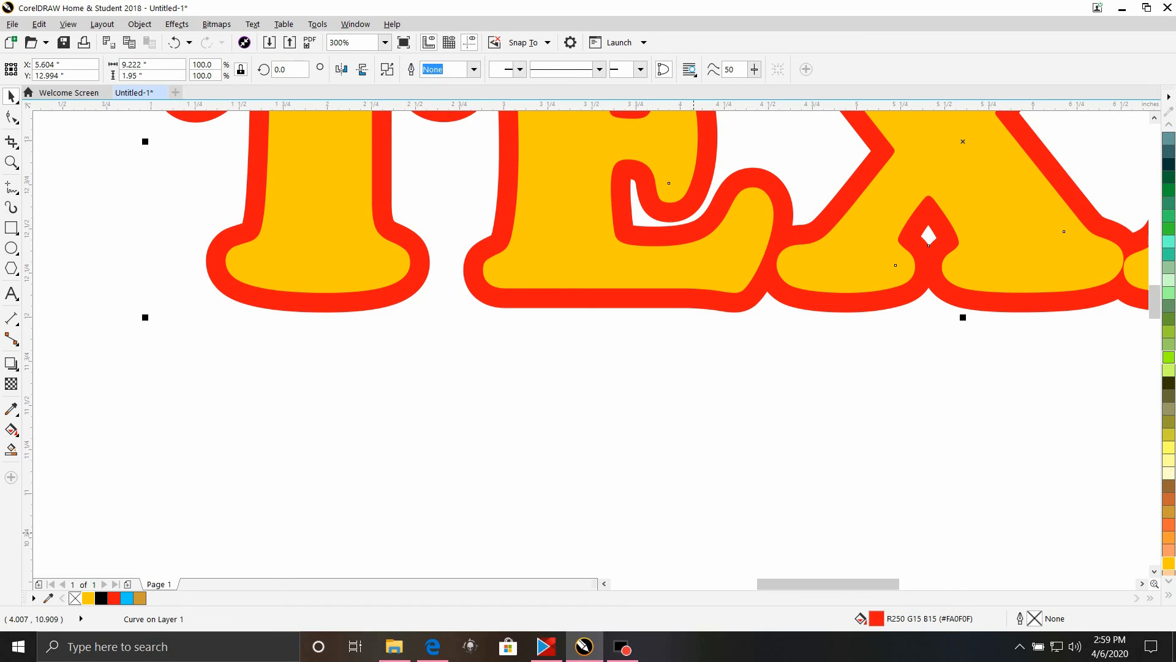
pyautogui.scroll(-2, 605, 186)
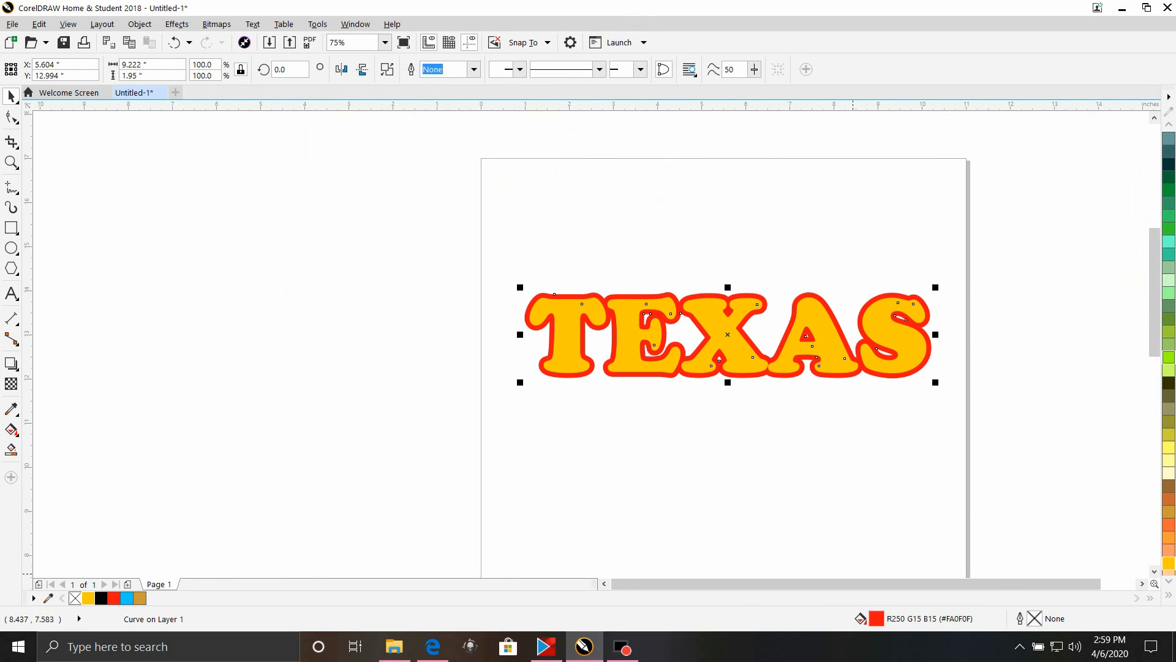
pyautogui.click(573, 471)
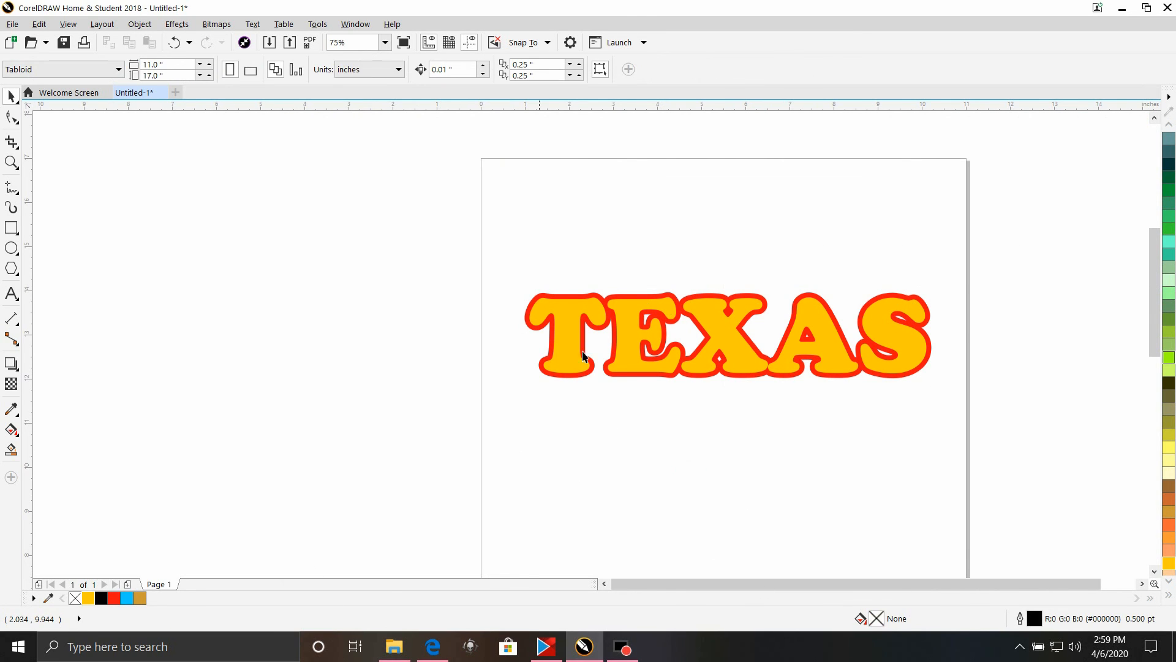
# Step: Give the welded red TEXAS object a 16 pt black outline with Behind fill and Scale with object enabled
pyautogui.click(605, 302)
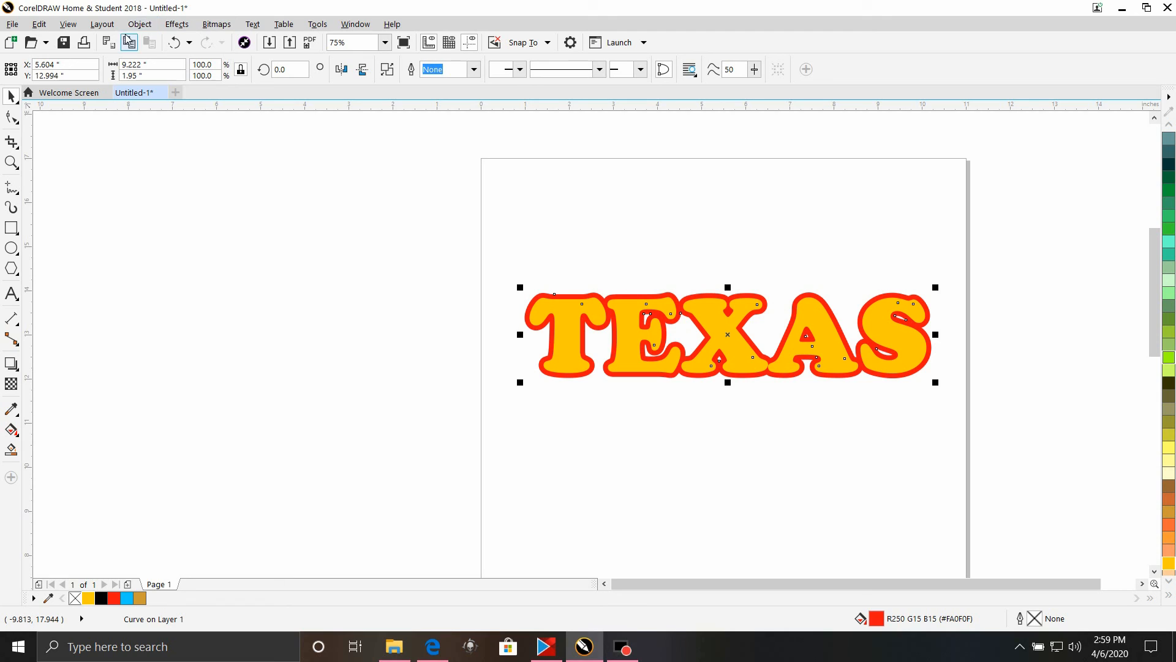
pyautogui.doubleClick(1045, 619)
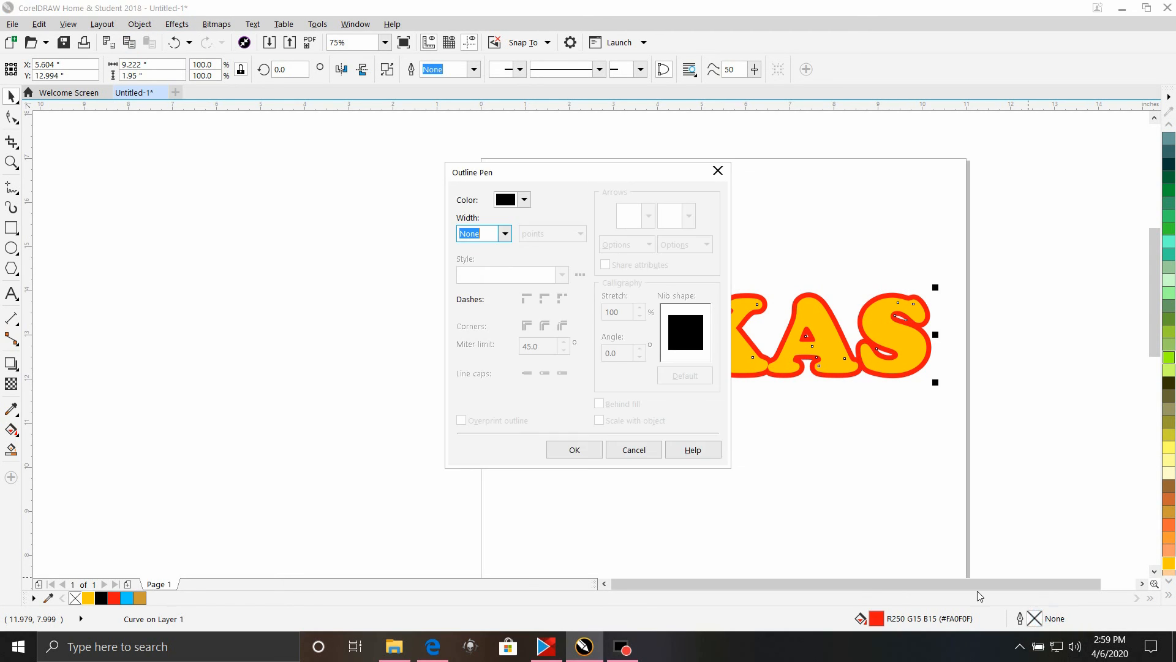
pyautogui.click(507, 235)
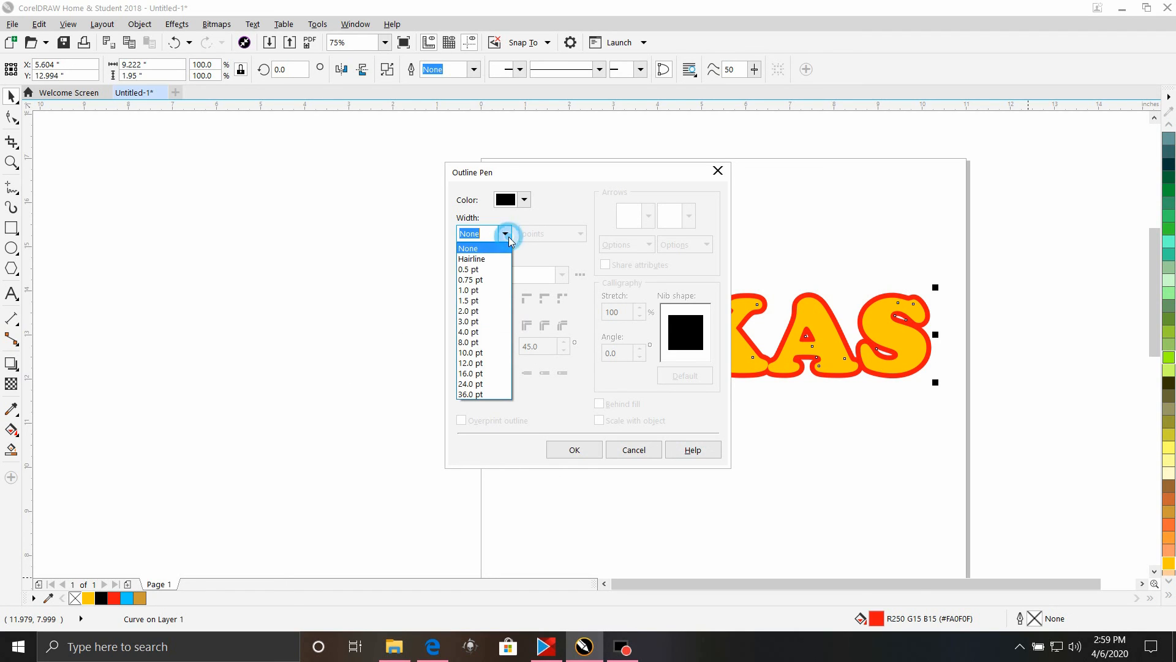
pyautogui.click(464, 373)
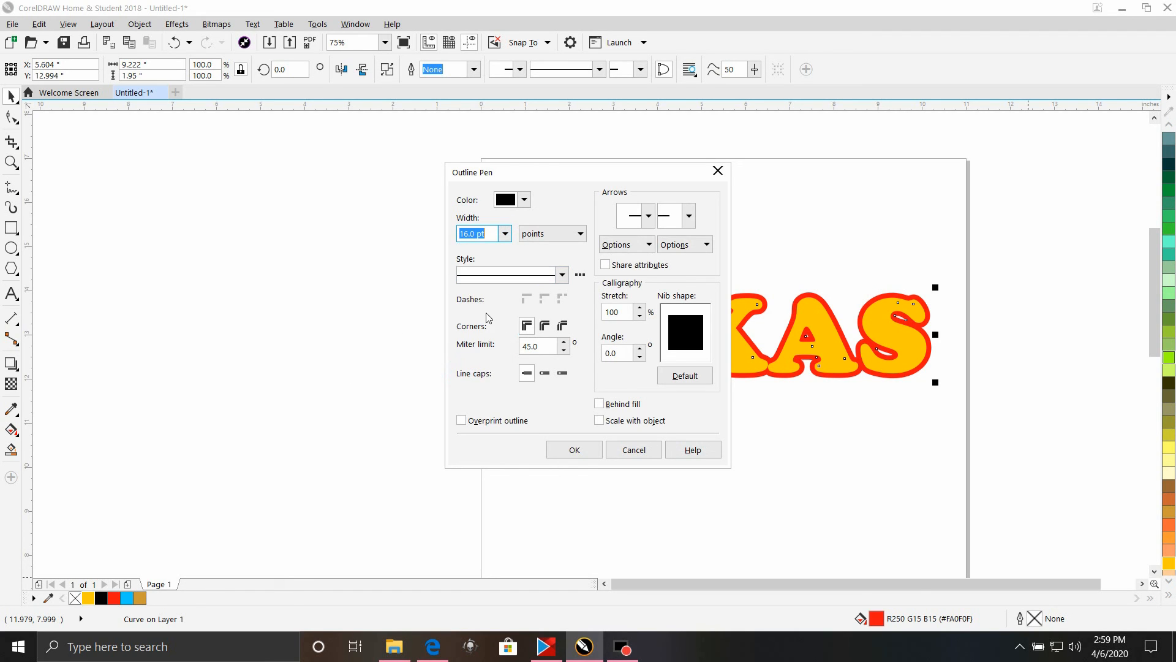
pyautogui.click(599, 403)
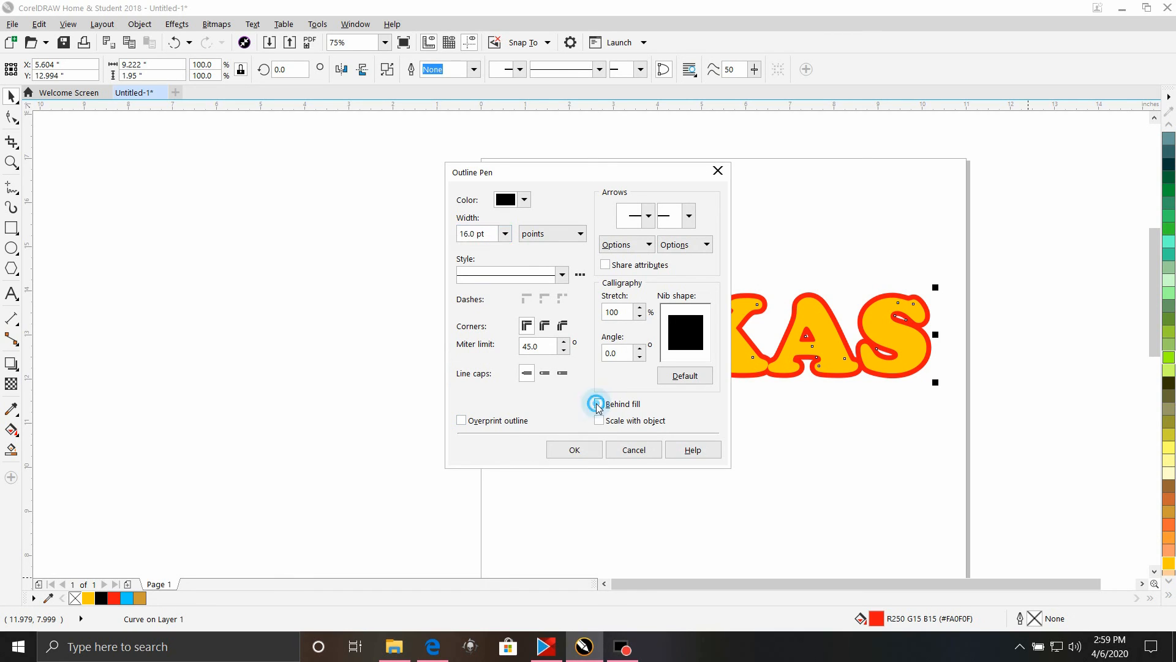
pyautogui.click(599, 424)
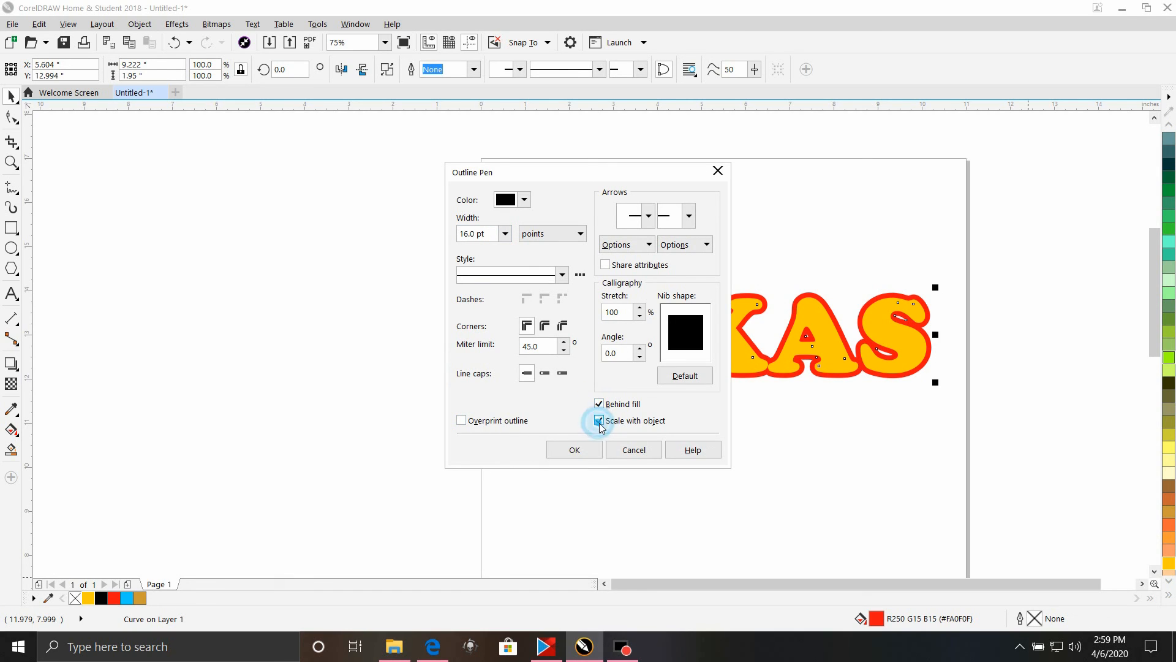
pyautogui.click(575, 450)
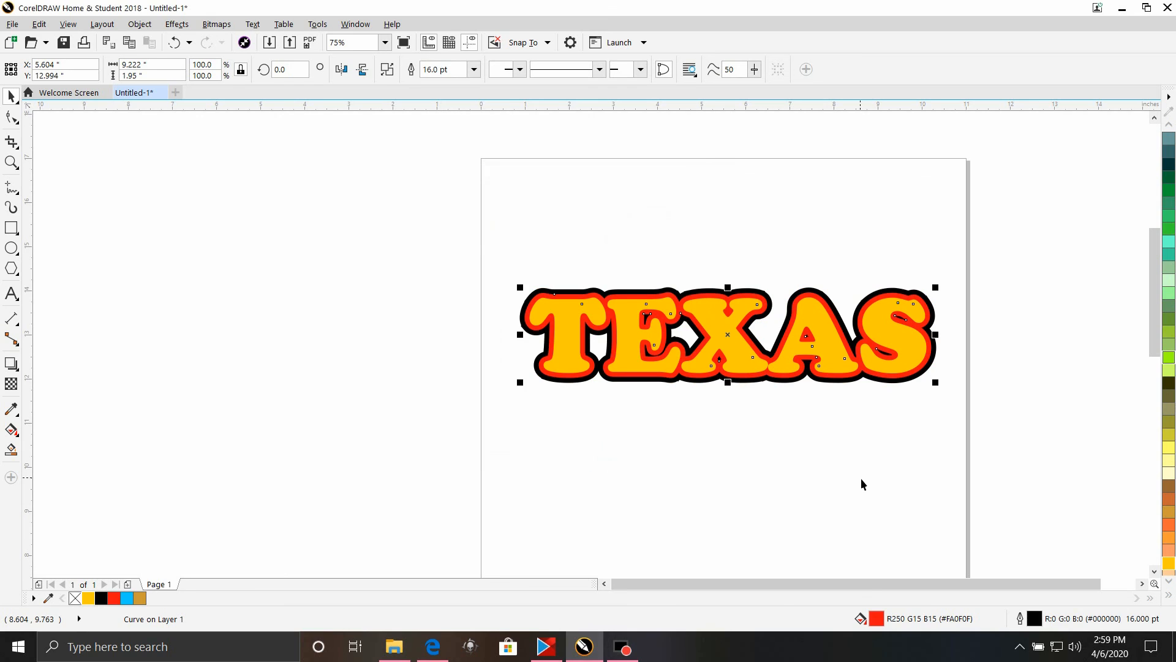
# Step: Convert the black outline around the red TEXAS object to a separate object
pyautogui.scroll(1, 457, 402)
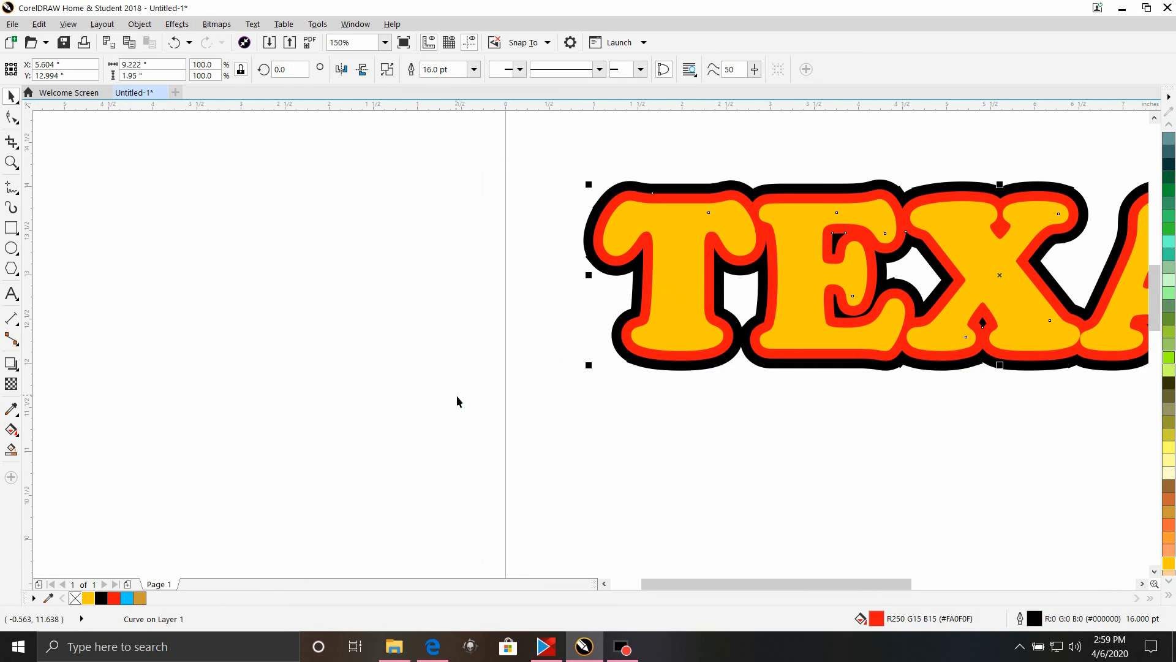
pyautogui.scroll(-1, 457, 402)
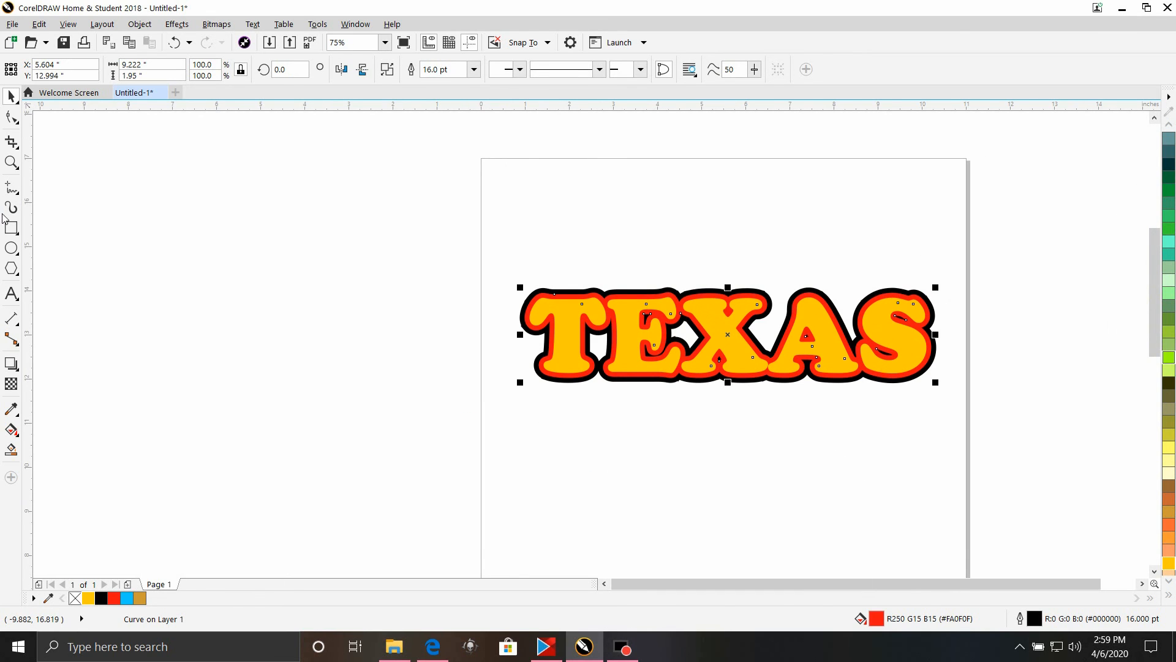
pyautogui.click(140, 24)
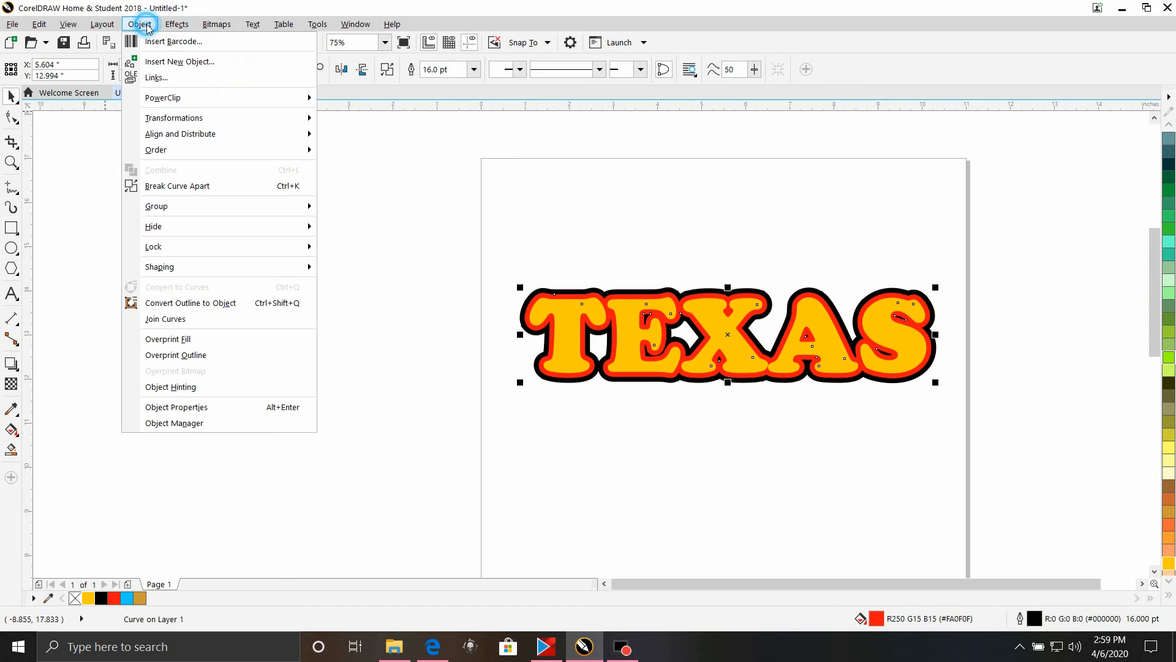
pyautogui.click(253, 302)
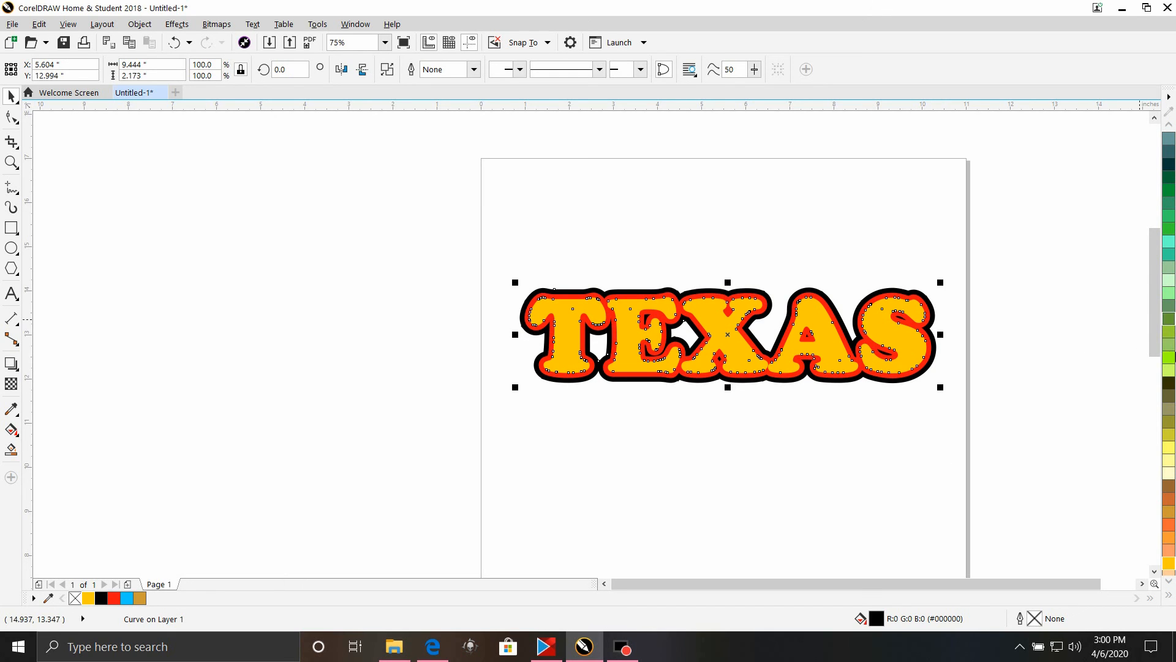
# Step: Inspect the black outline object around TEXAS up close and browse the available palette colors
pyautogui.scroll(2, 1165, 295)
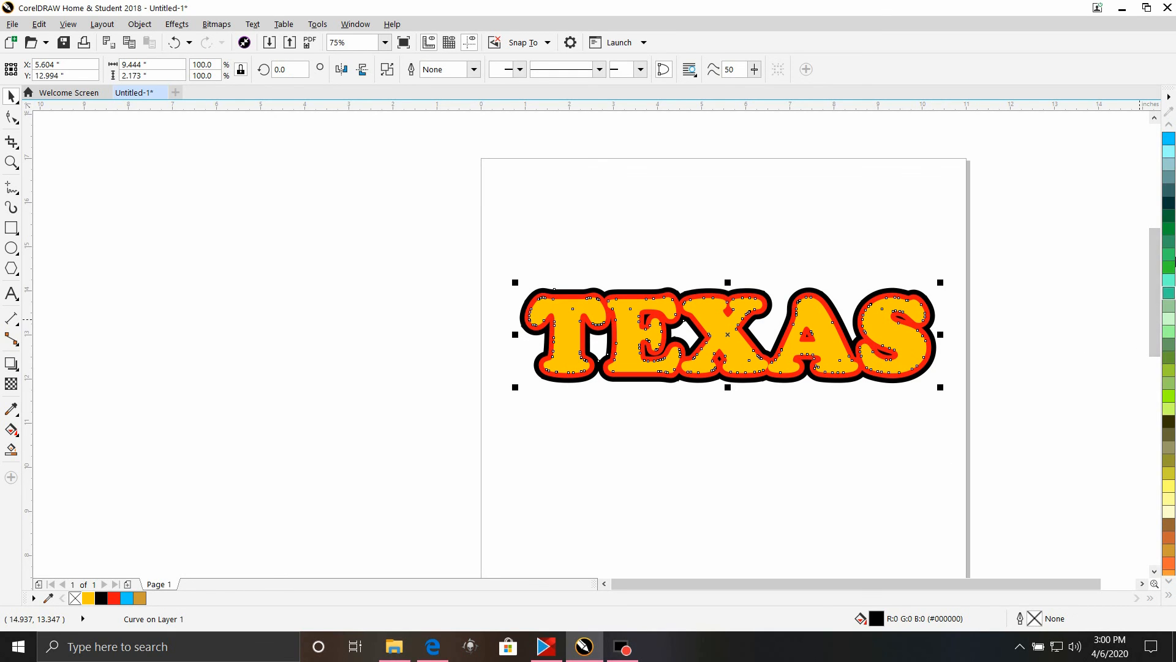
pyautogui.scroll(2, 1164, 270)
pyautogui.scroll(1, 1149, 262)
pyautogui.scroll(-1, 722, 307)
pyautogui.scroll(-1, 677, 351)
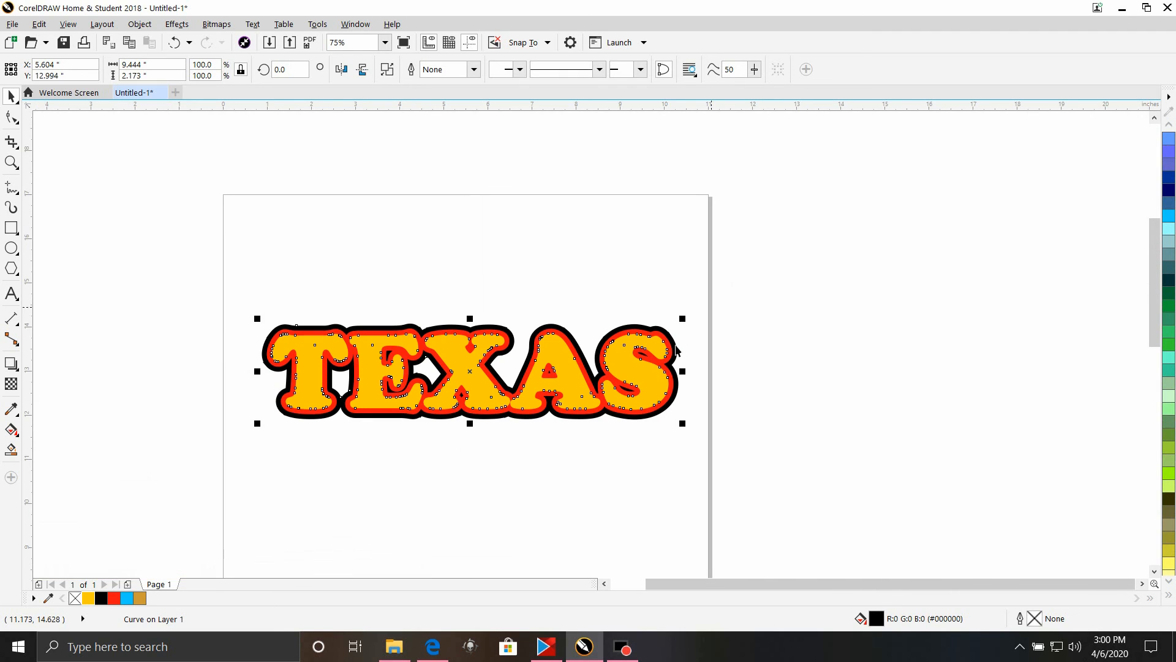
pyautogui.click(674, 480)
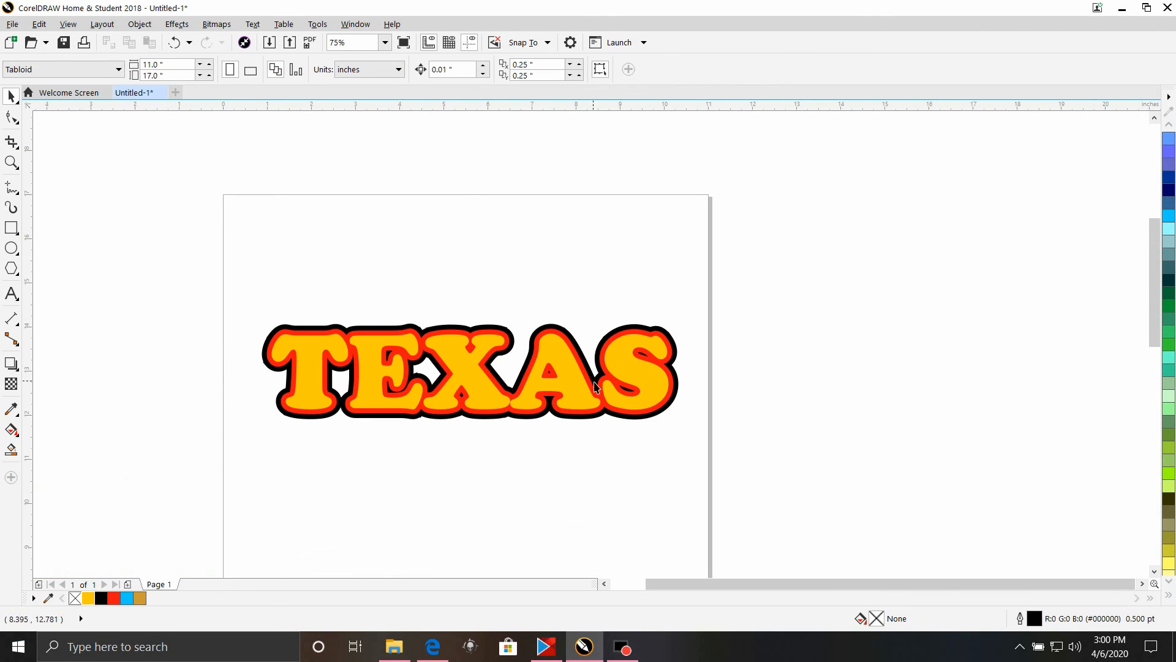
pyautogui.click(341, 411)
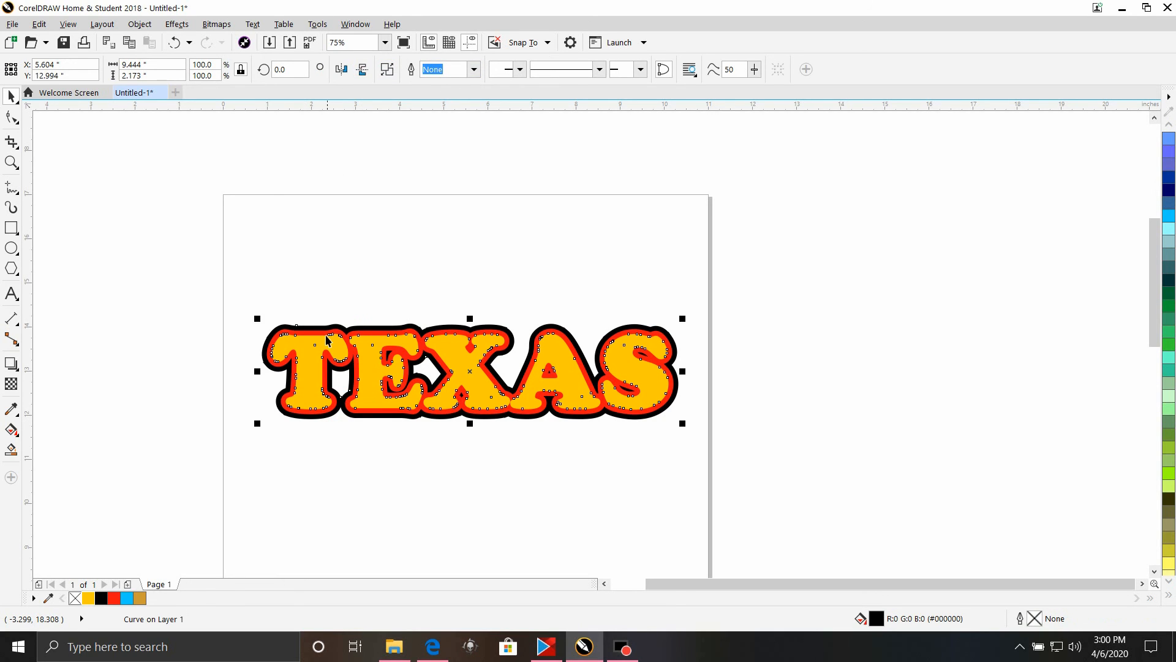
pyautogui.click(222, 481)
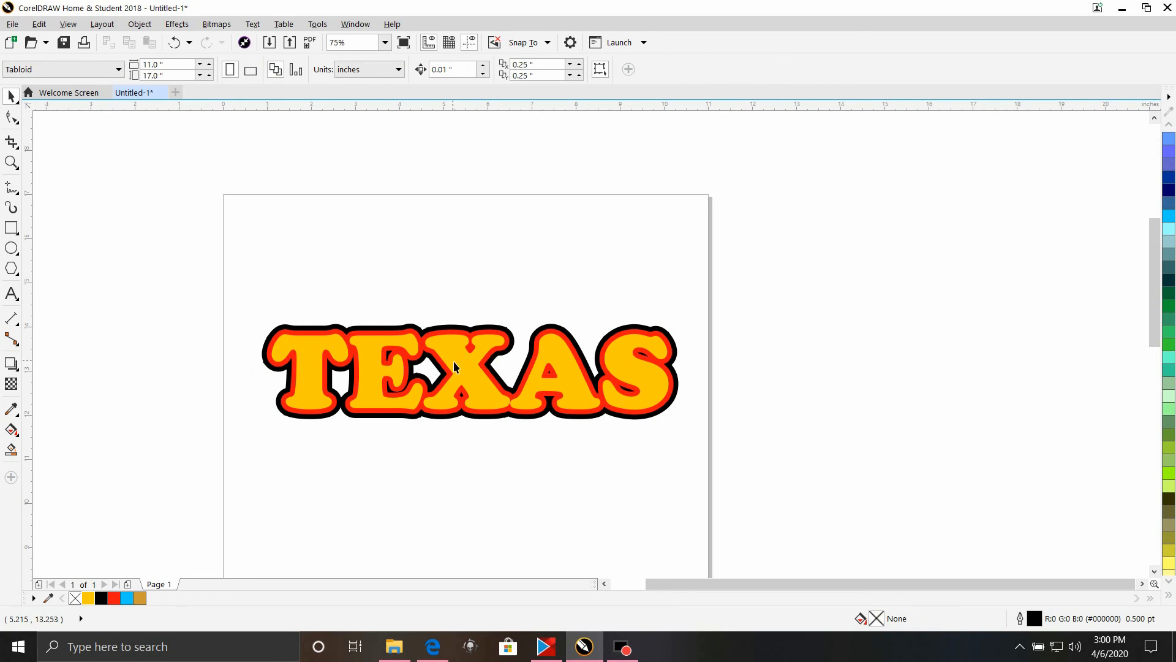
pyautogui.scroll(-3, 1171, 291)
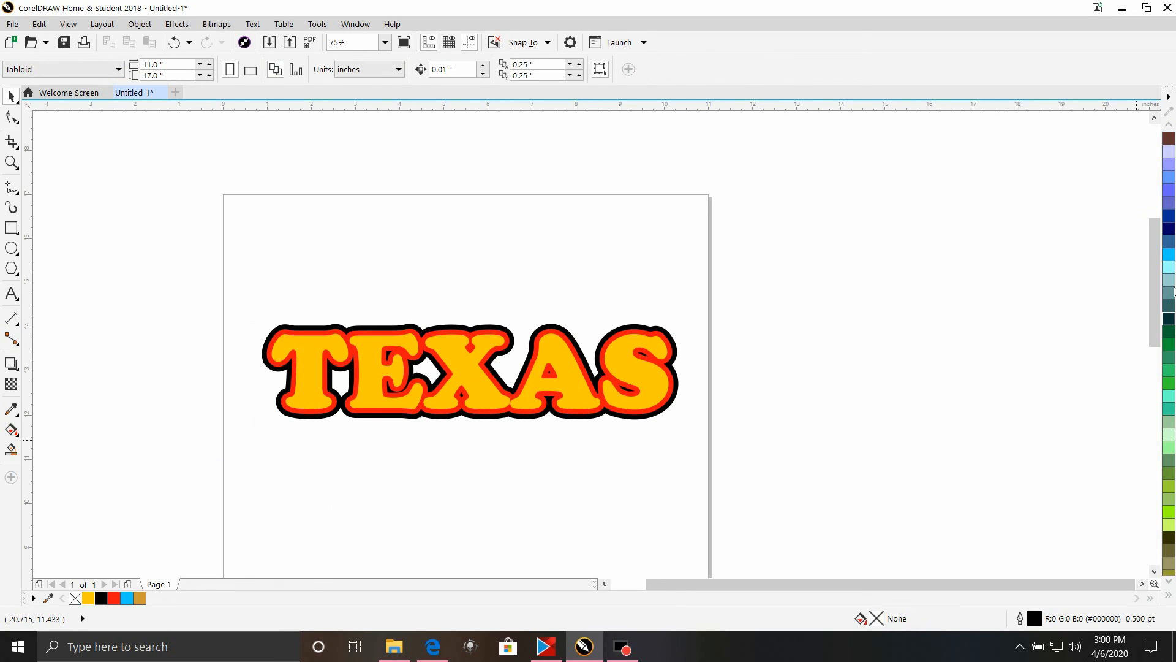
pyautogui.scroll(20, 1172, 290)
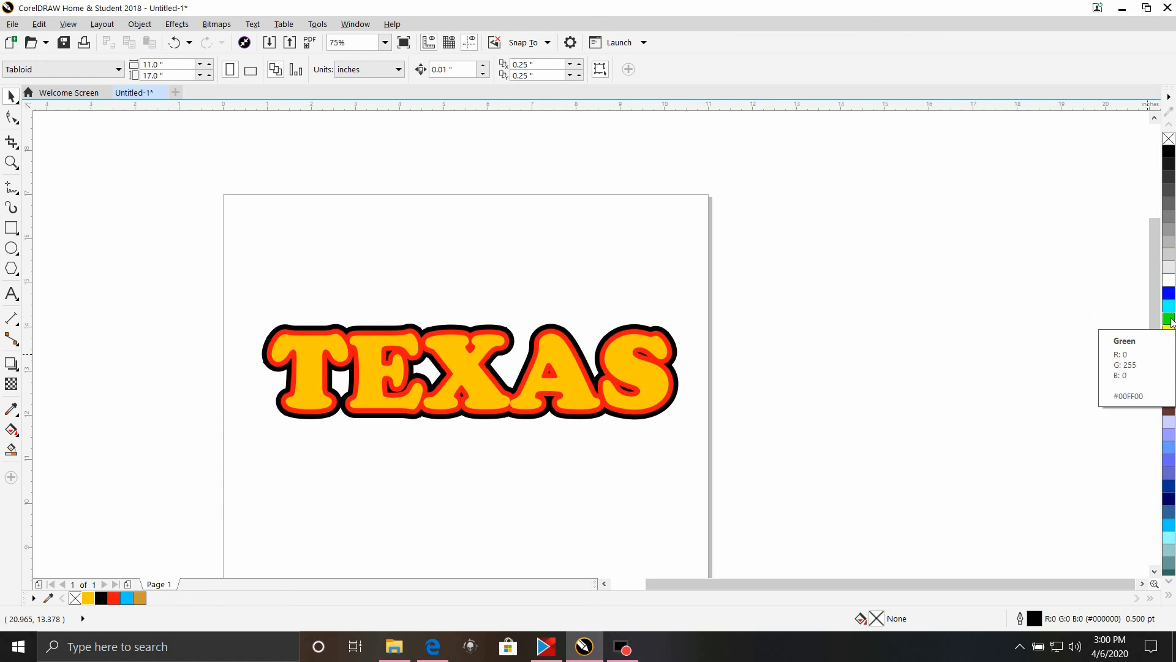
pyautogui.scroll(2, 138, 414)
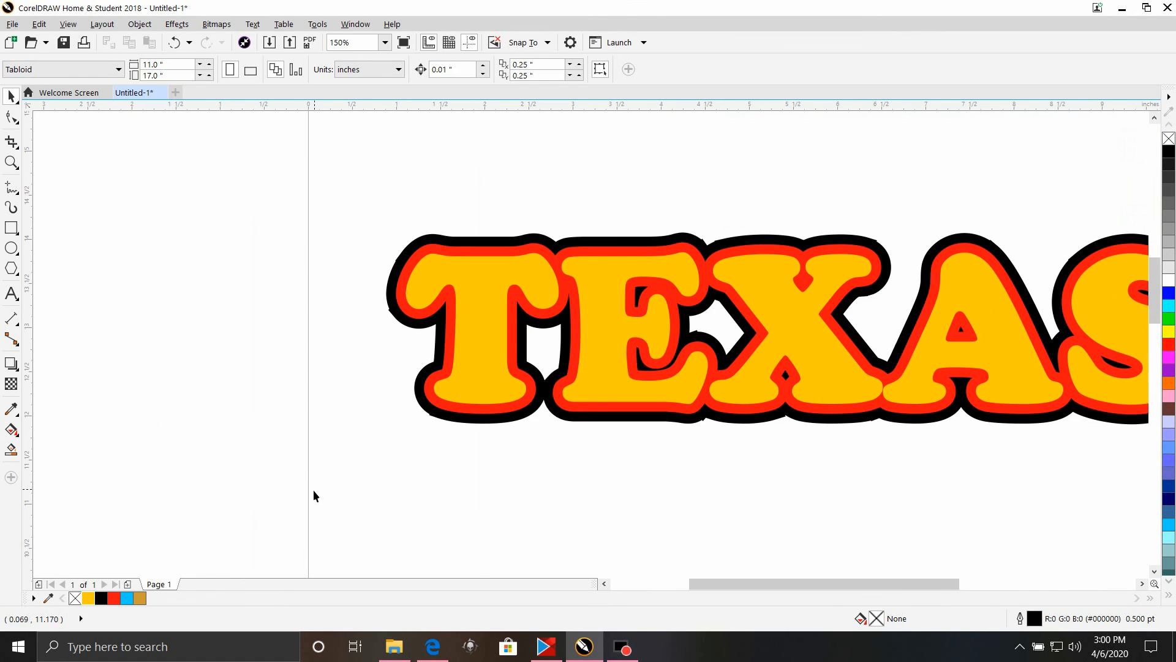
pyautogui.scroll(-2, 314, 490)
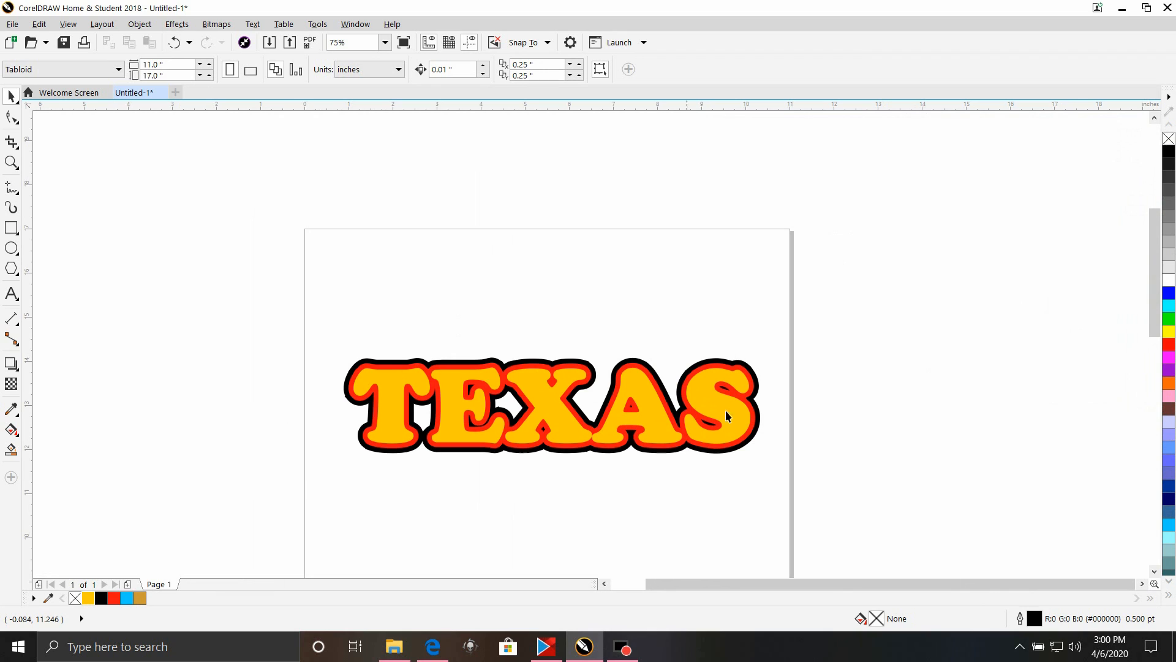
# Step: Set a 16 pt outline on the black TEXAS outline object with Behind fill and Scale with object enabled
pyautogui.click(753, 440)
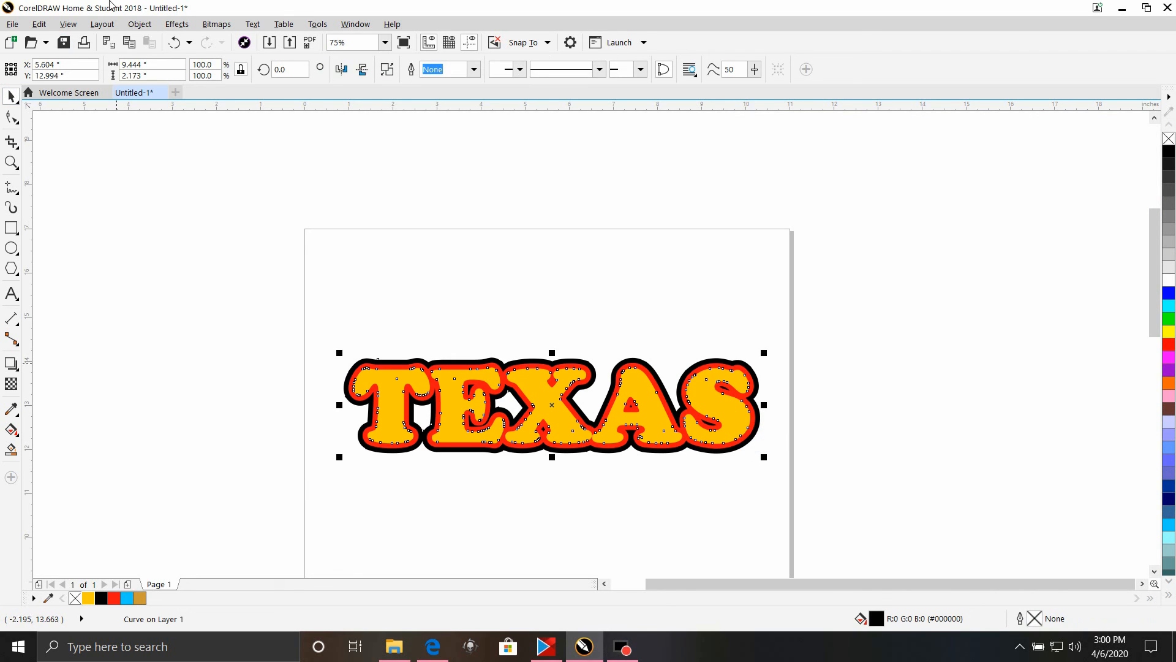
pyautogui.click(140, 25)
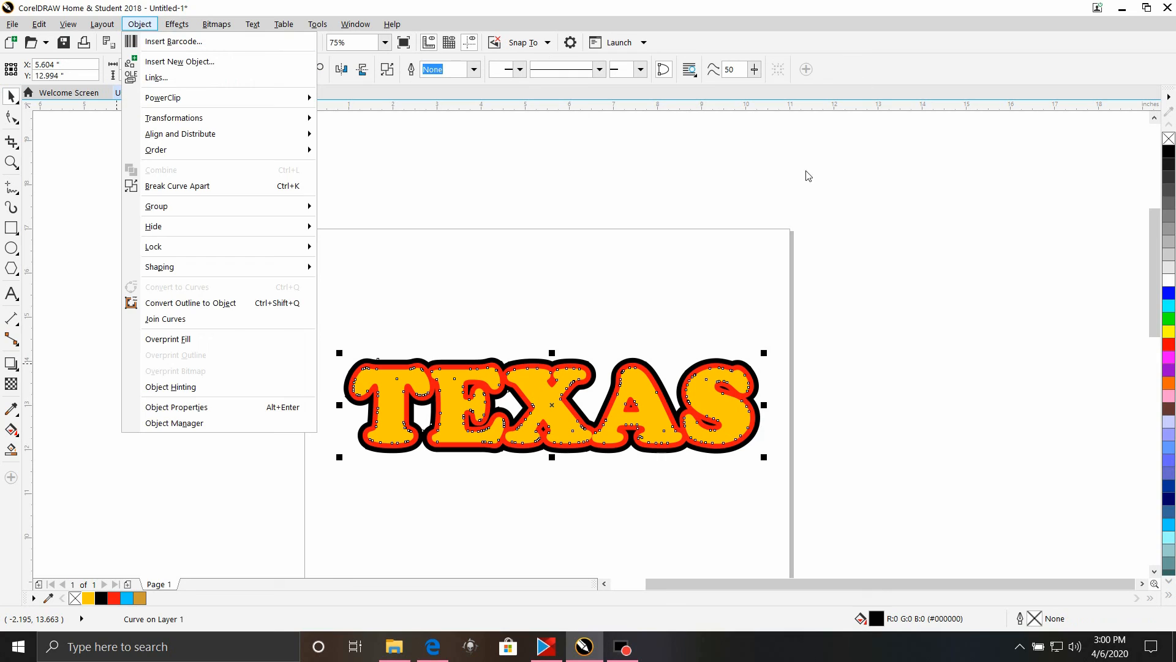
pyautogui.click(809, 329)
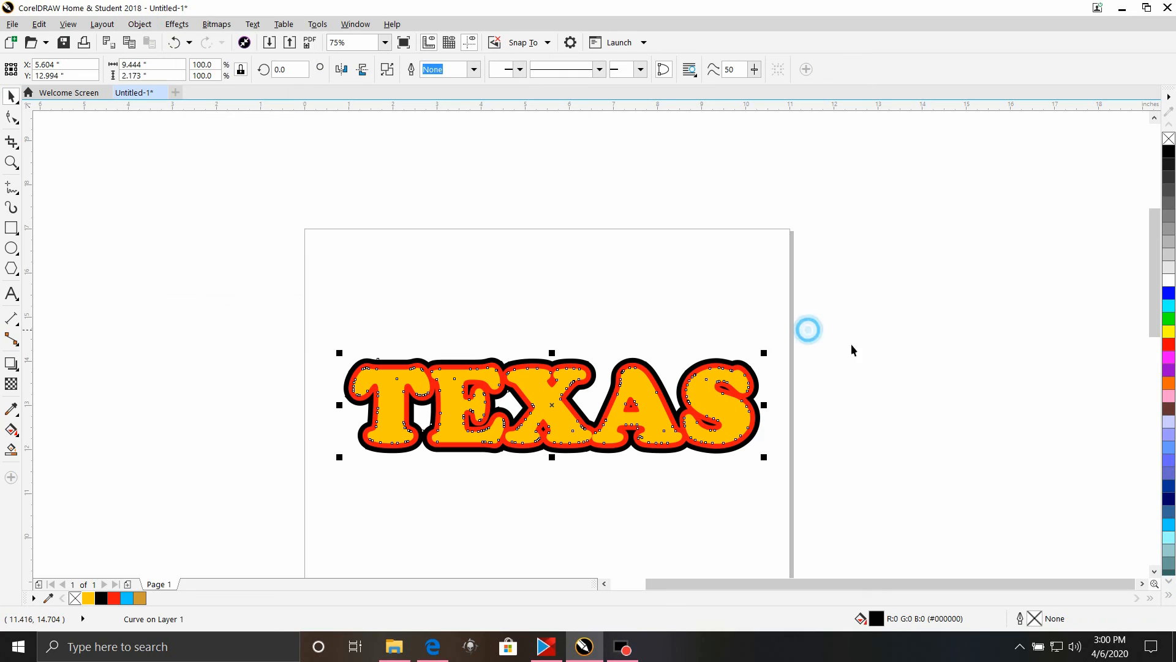
pyautogui.doubleClick(1040, 618)
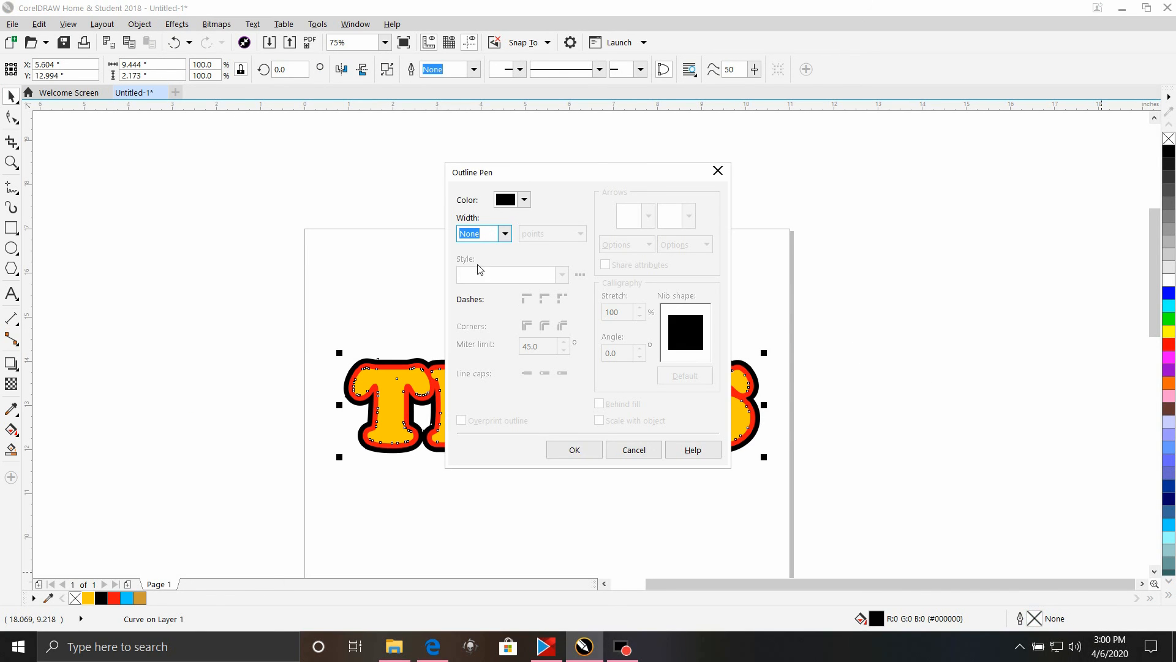
pyautogui.click(506, 237)
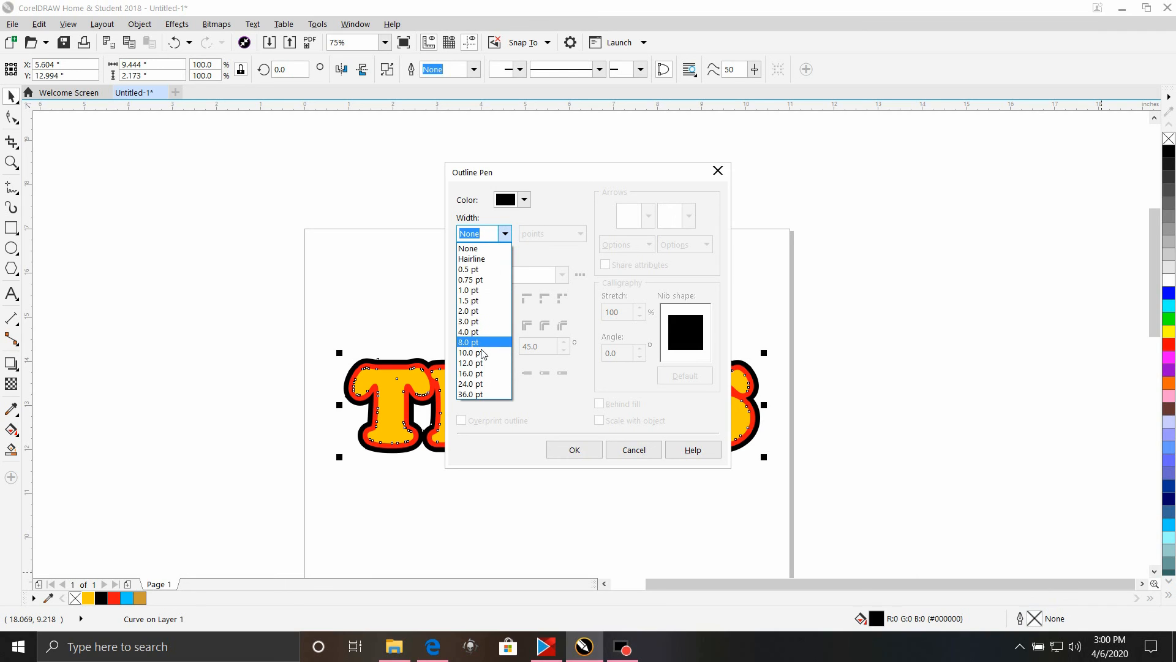
pyautogui.click(480, 373)
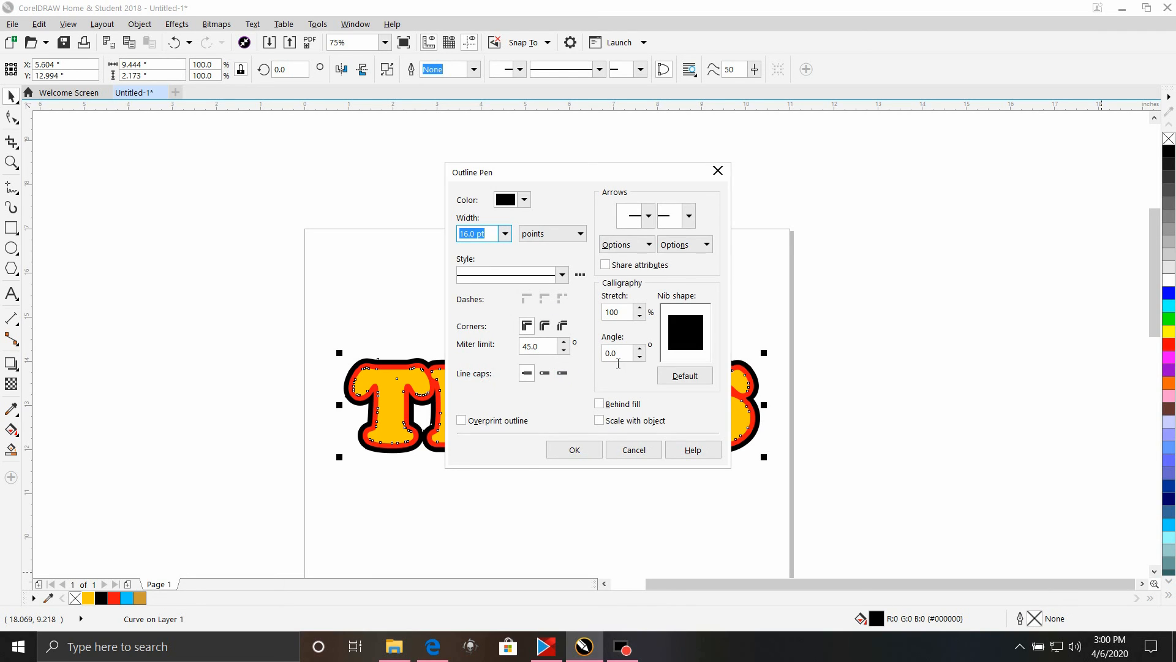
pyautogui.click(599, 405)
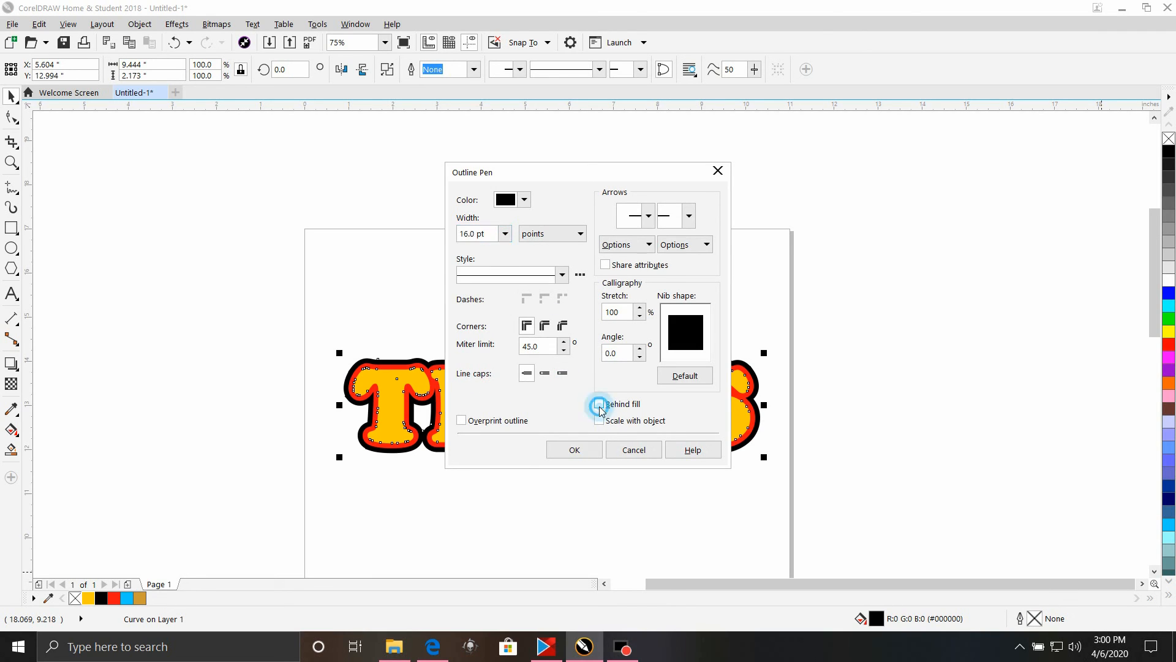
pyautogui.click(600, 420)
# Step: Color the outermost outline sky blue (#00CCFF), sampled from the document palette, and convert it to a separate object
pyautogui.click(521, 202)
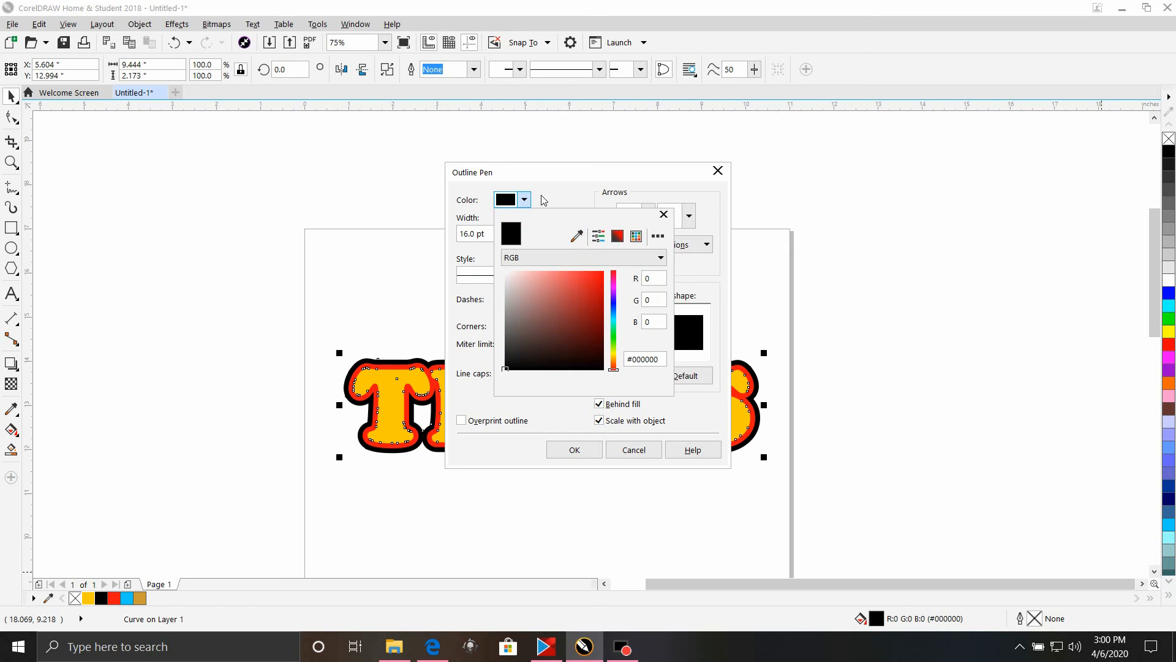
pyautogui.click(576, 236)
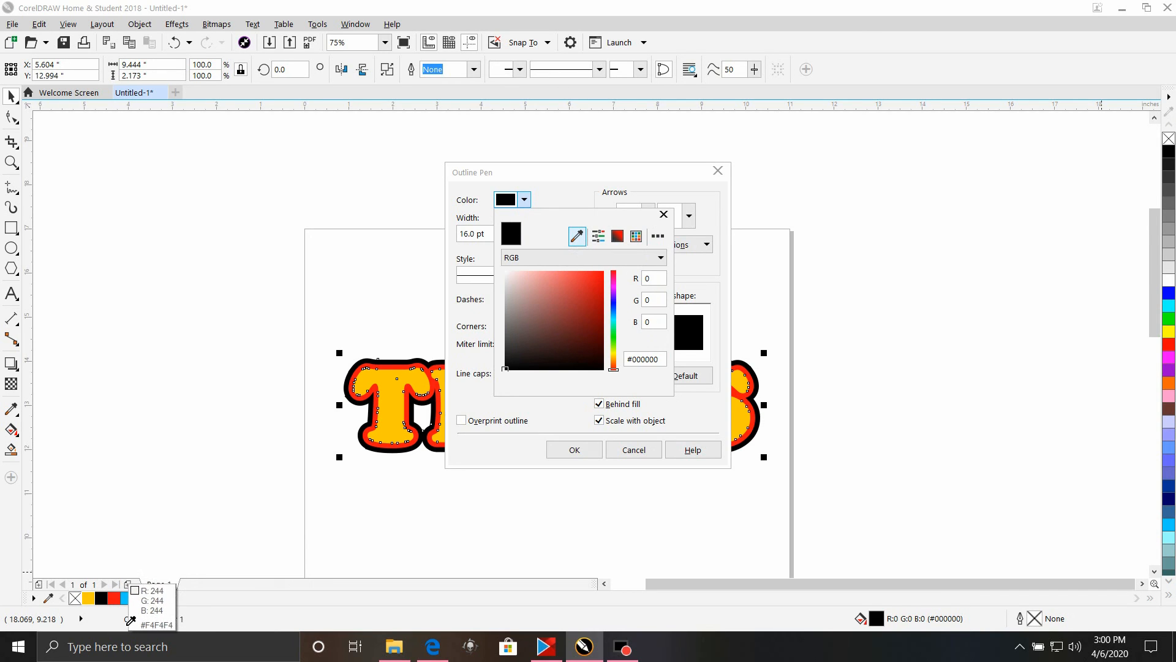
pyautogui.click(127, 598)
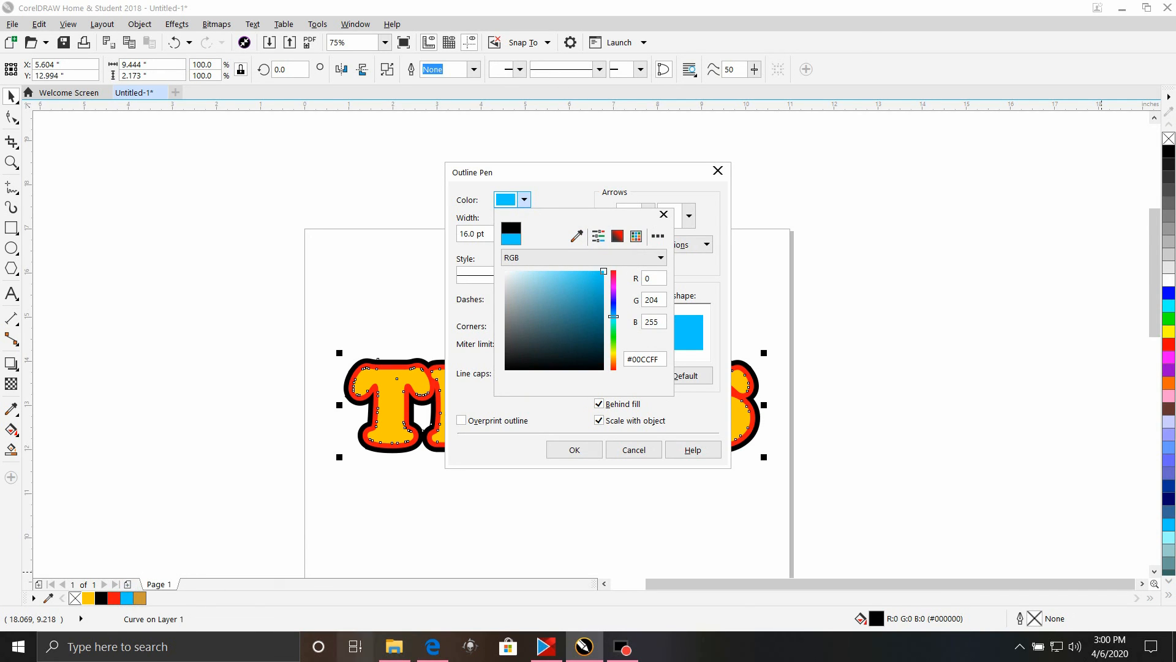
pyautogui.moveTo(588, 649)
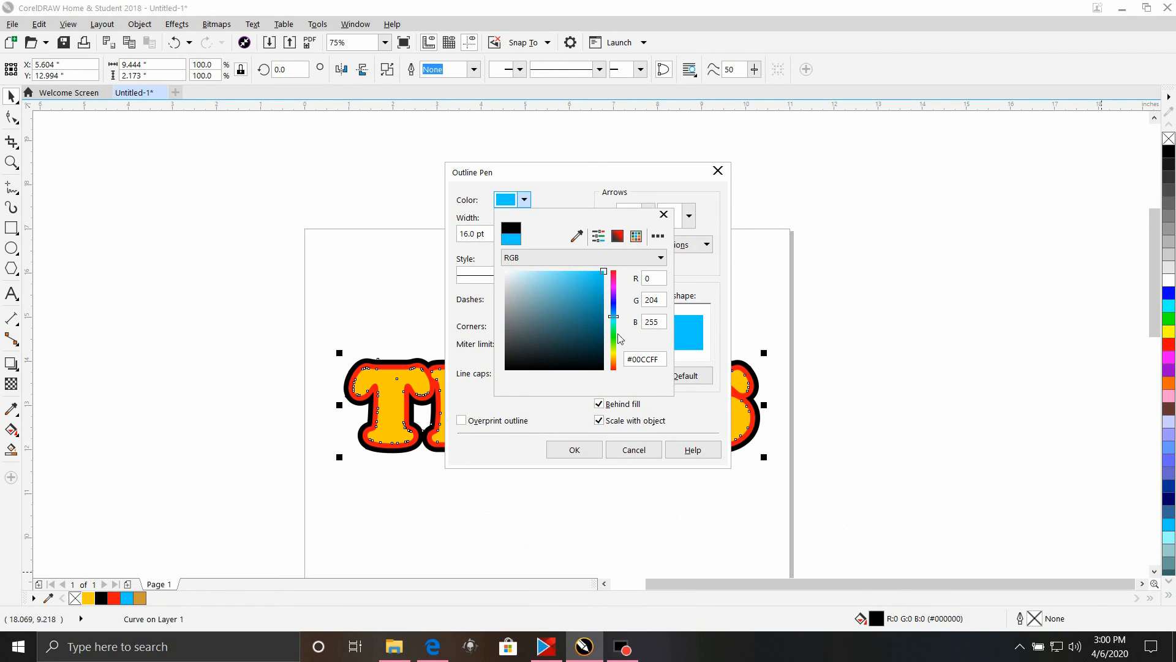
pyautogui.click(488, 450)
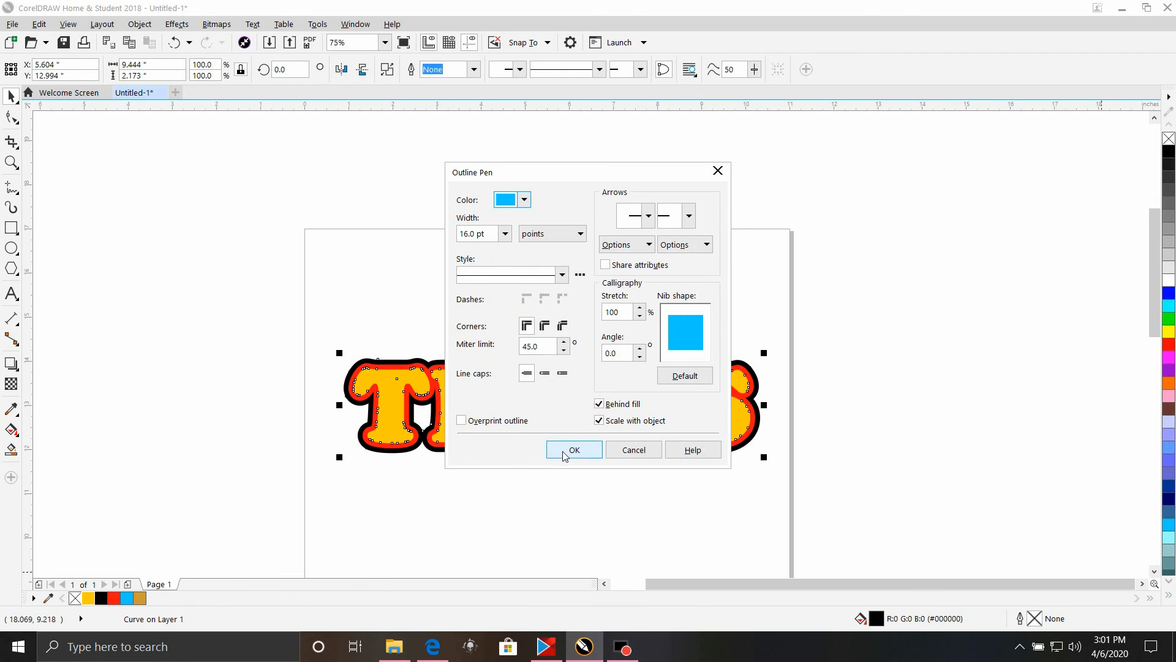
pyautogui.click(571, 449)
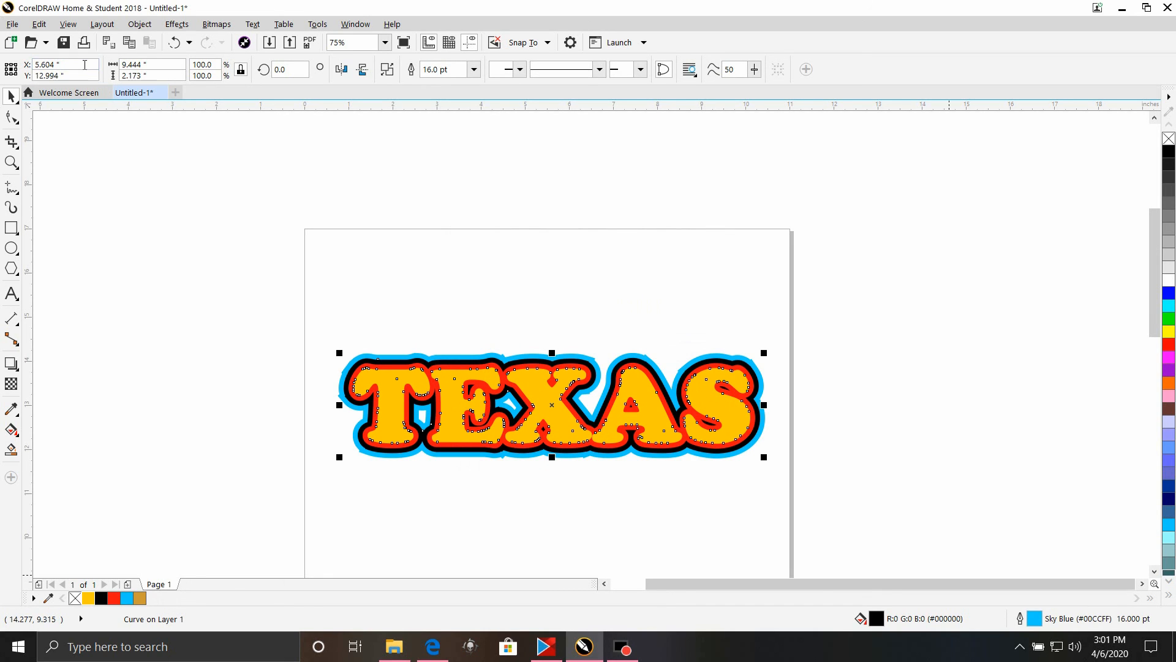
pyautogui.click(131, 26)
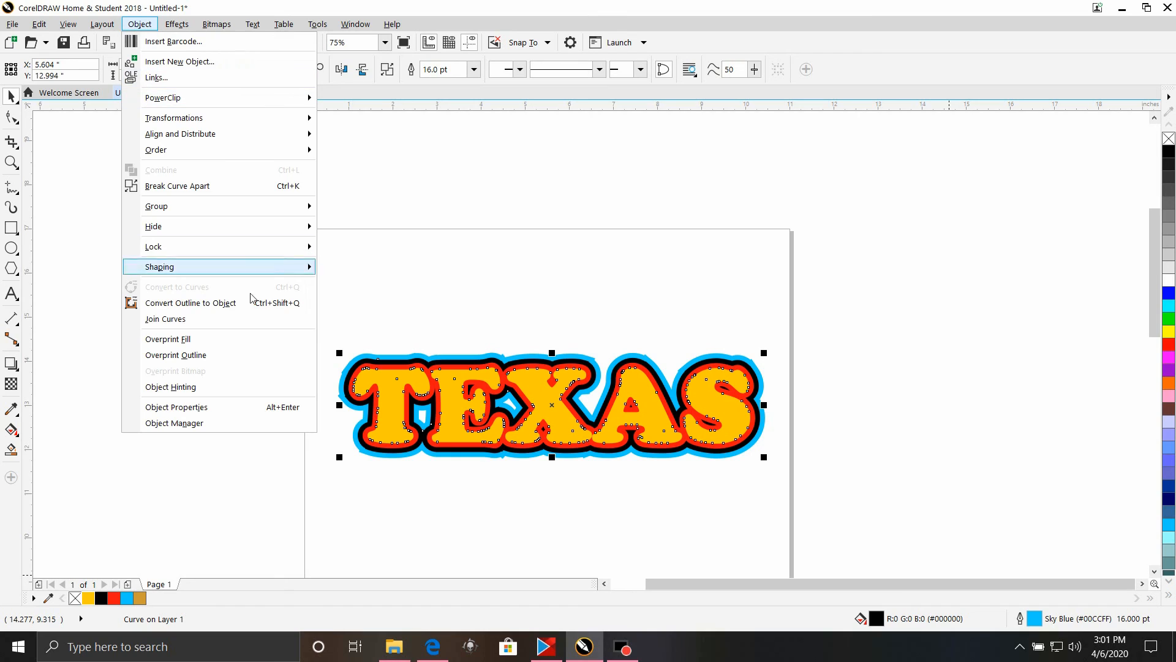
pyautogui.click(283, 303)
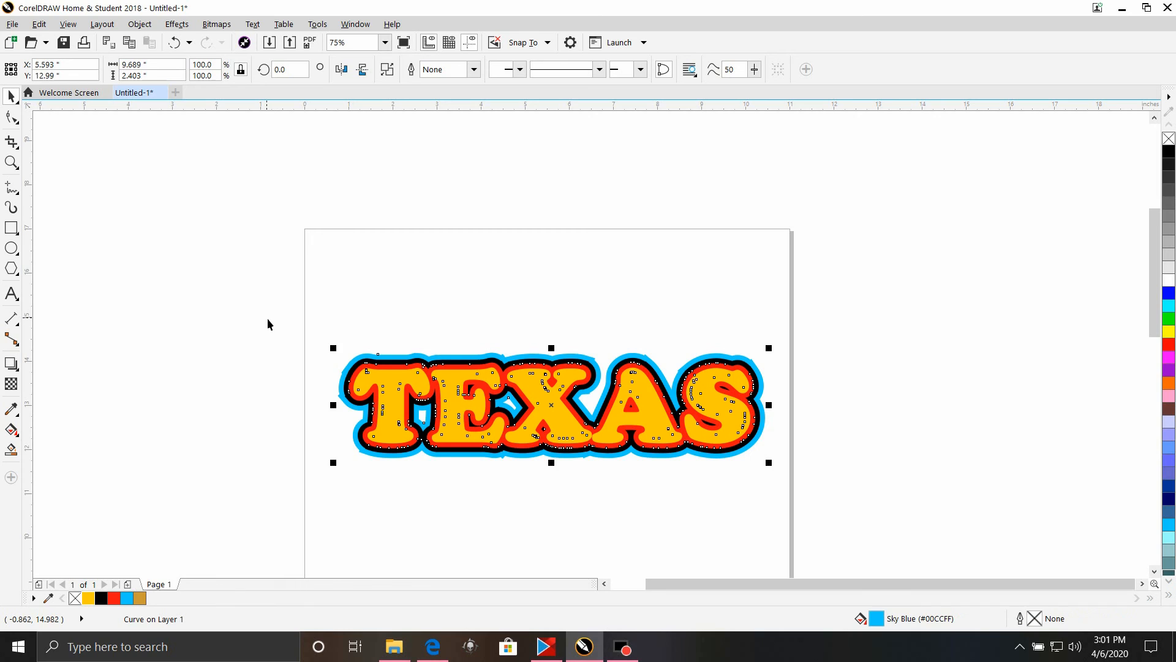
# Step: Select the four stacked TEXAS objects and weld them into the sky blue outline object
pyautogui.click(267, 318)
pyautogui.moveTo(288, 318); pyautogui.dragTo(845, 490)
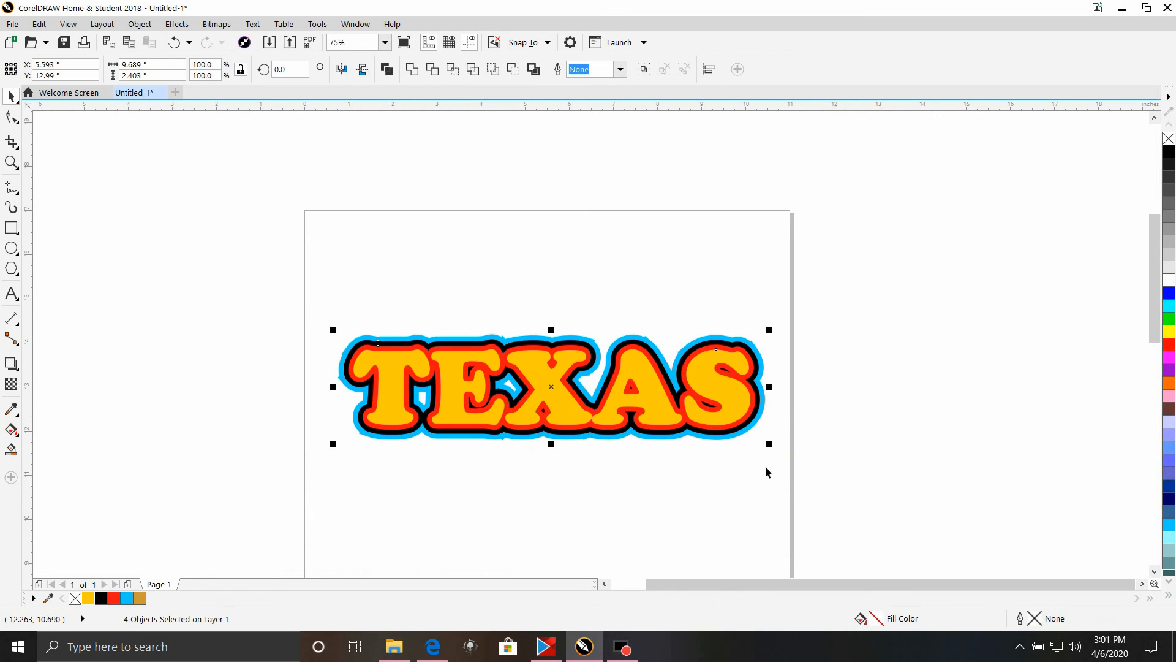
pyautogui.click(433, 70)
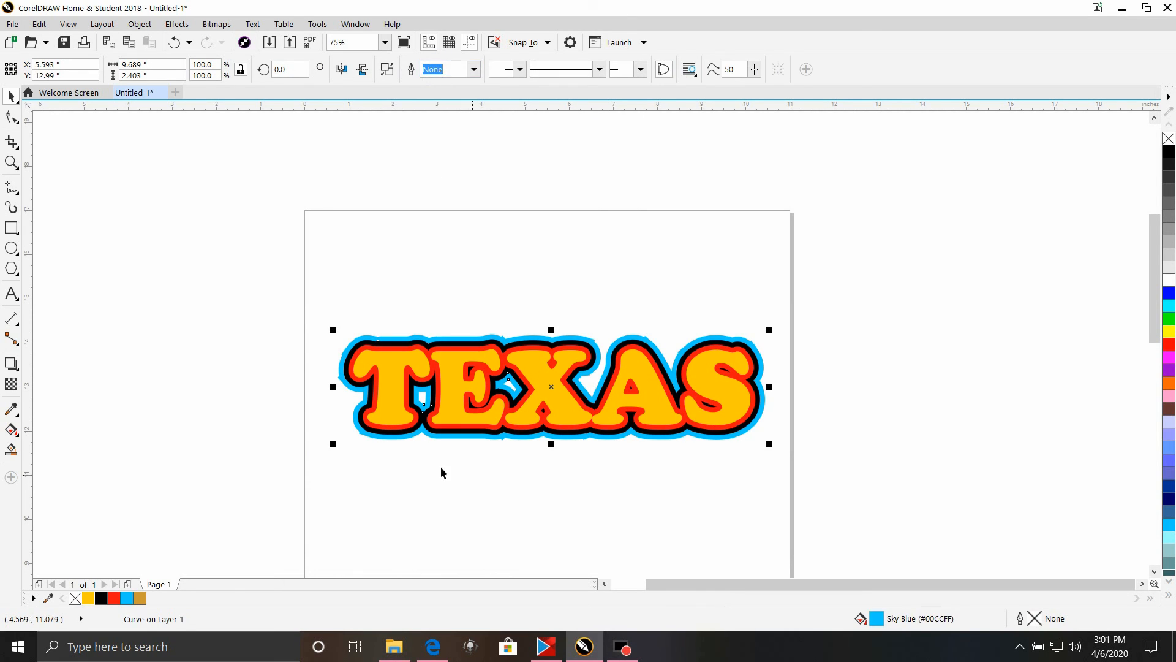
pyautogui.click(303, 501)
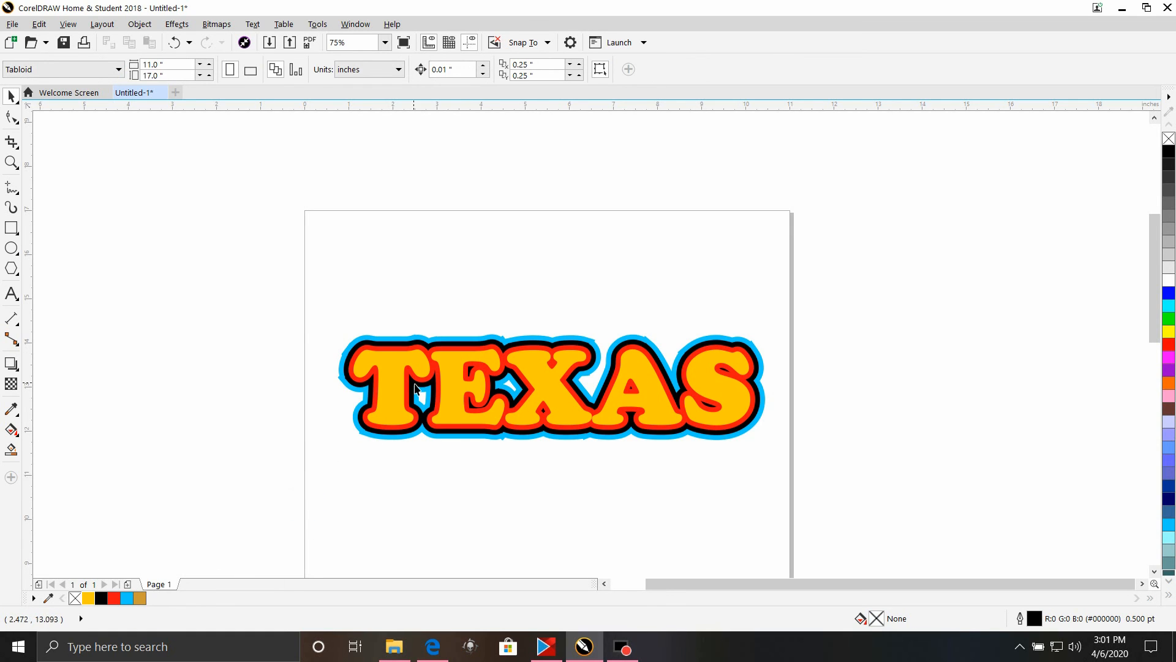
# Step: Move the yellow letters away from the design to check the layers beneath, and undo the move
pyautogui.moveTo(387, 380); pyautogui.dragTo(456, 513)
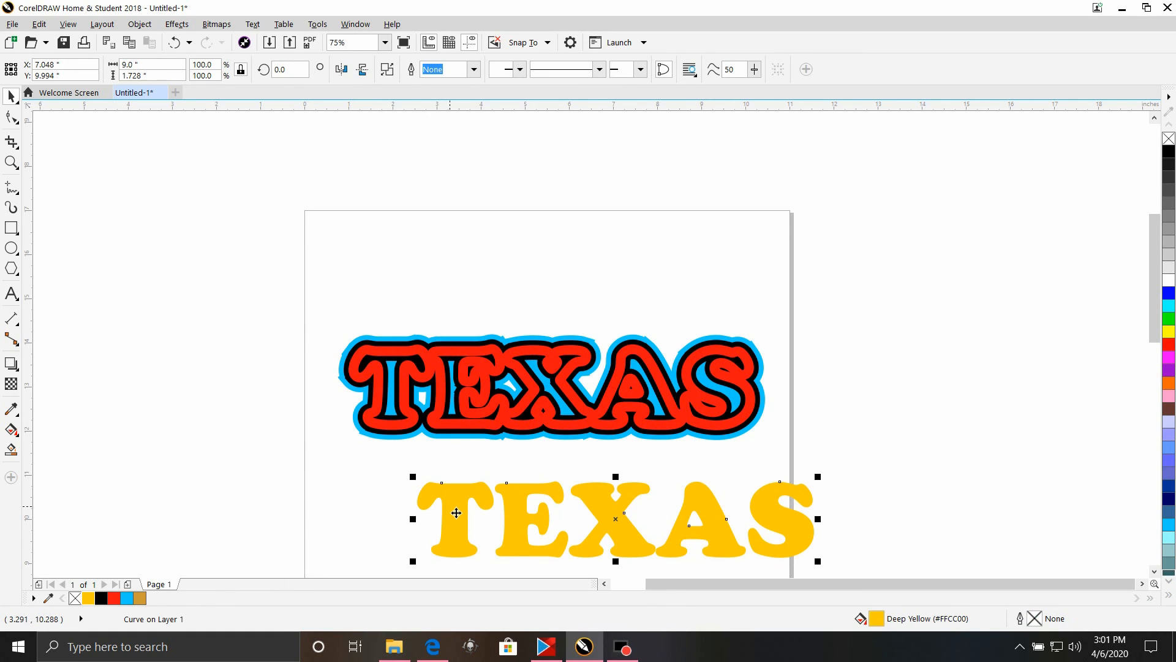
pyautogui.click(175, 42)
pyautogui.click(306, 309)
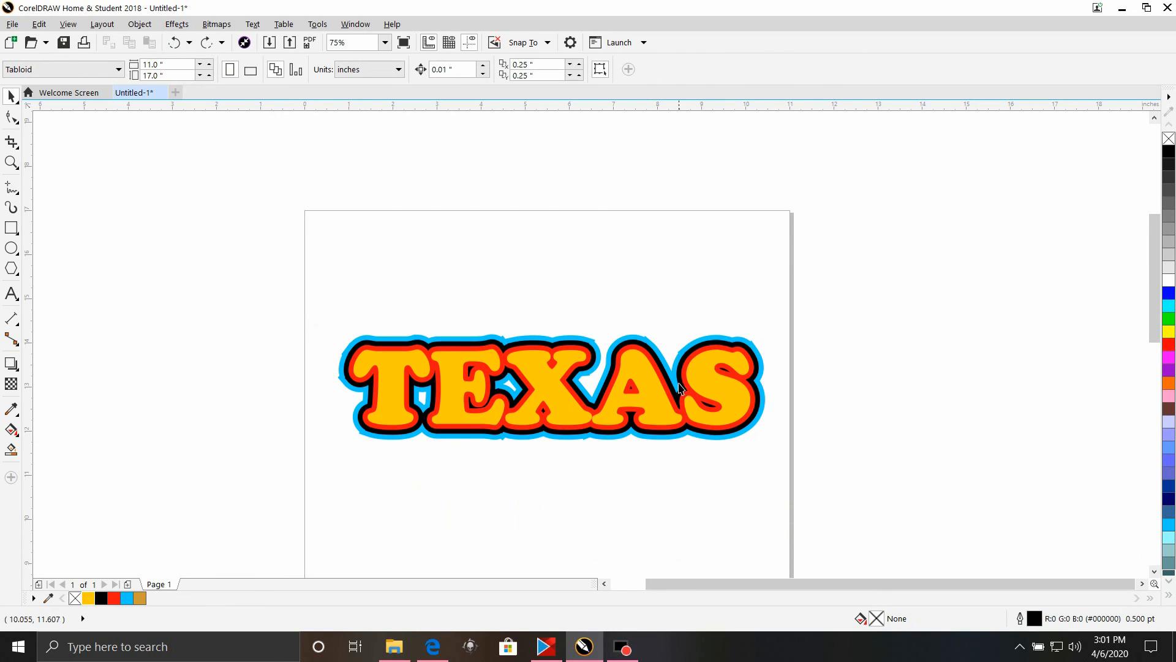
pyautogui.click(727, 395)
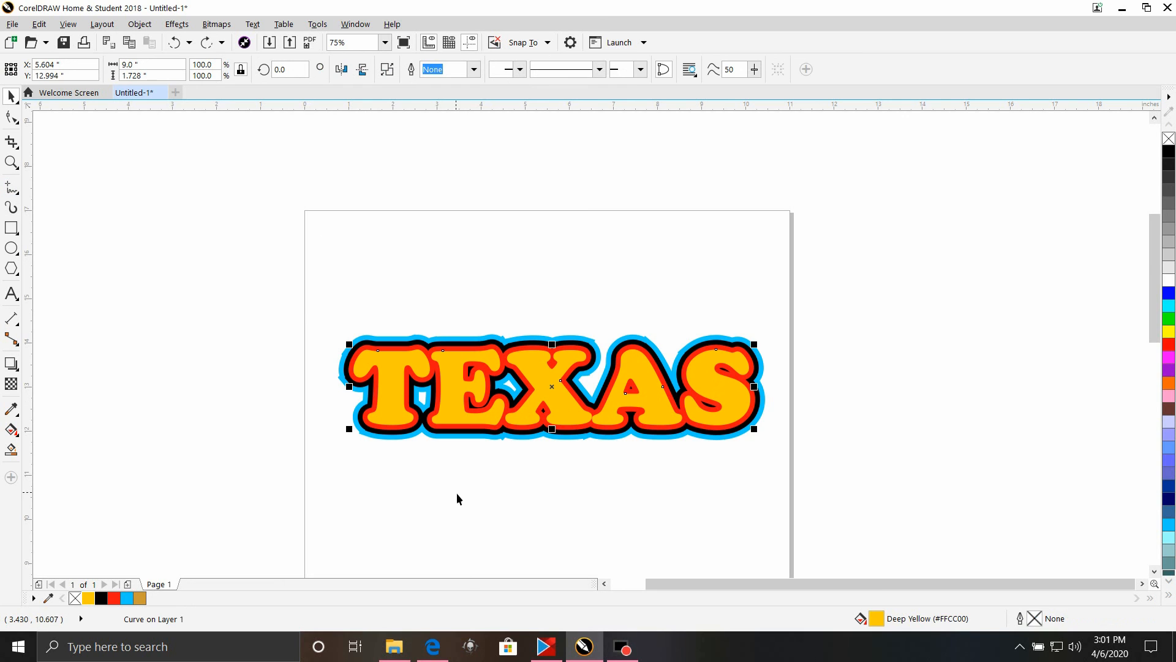
# Step: Break the sky blue TEXAS object apart to fill the gaps between its letters, and weld the resulting pieces
pyautogui.scroll(3, 457, 497)
pyautogui.scroll(-2, 458, 495)
pyautogui.click(646, 455)
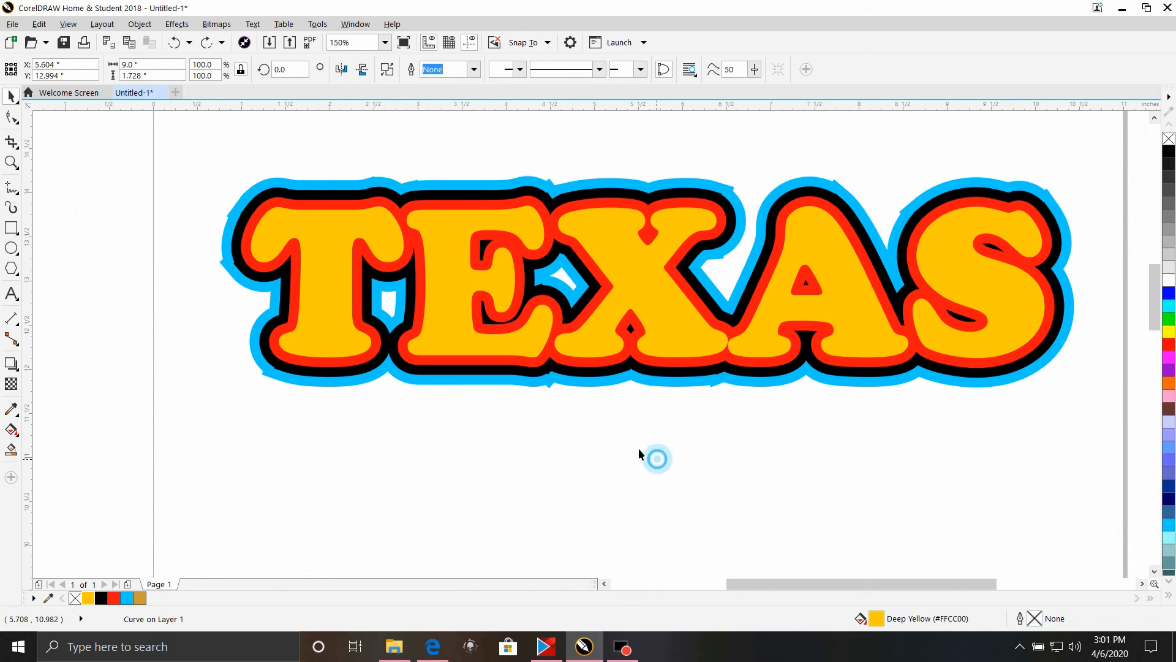
pyautogui.click(551, 372)
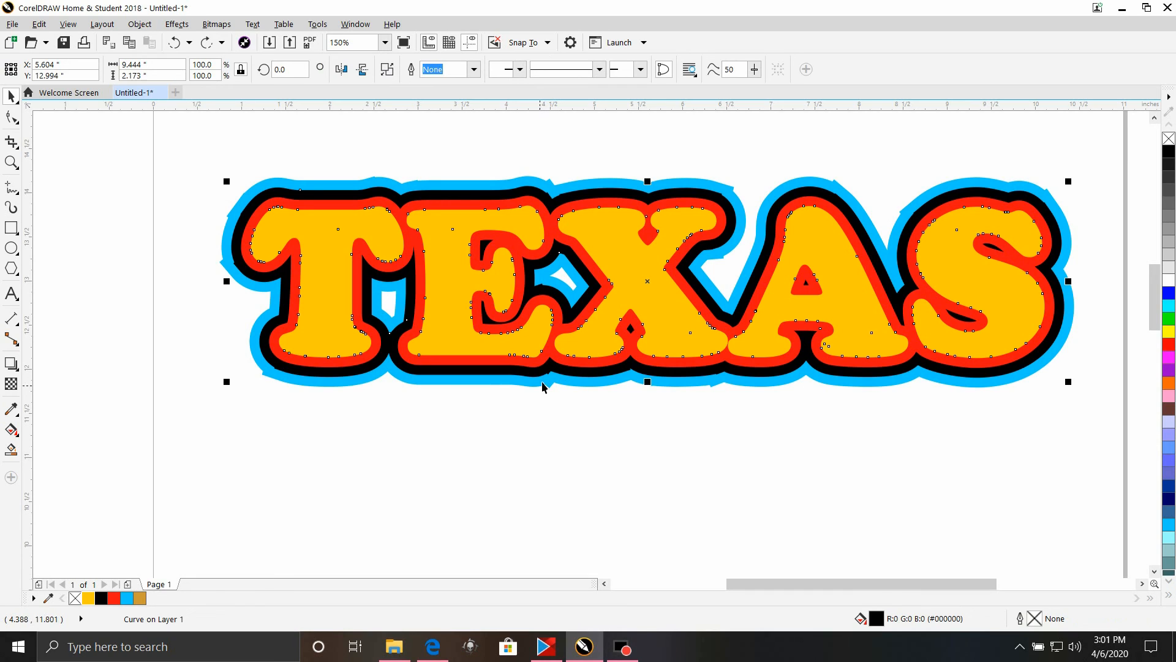
pyautogui.click(566, 385)
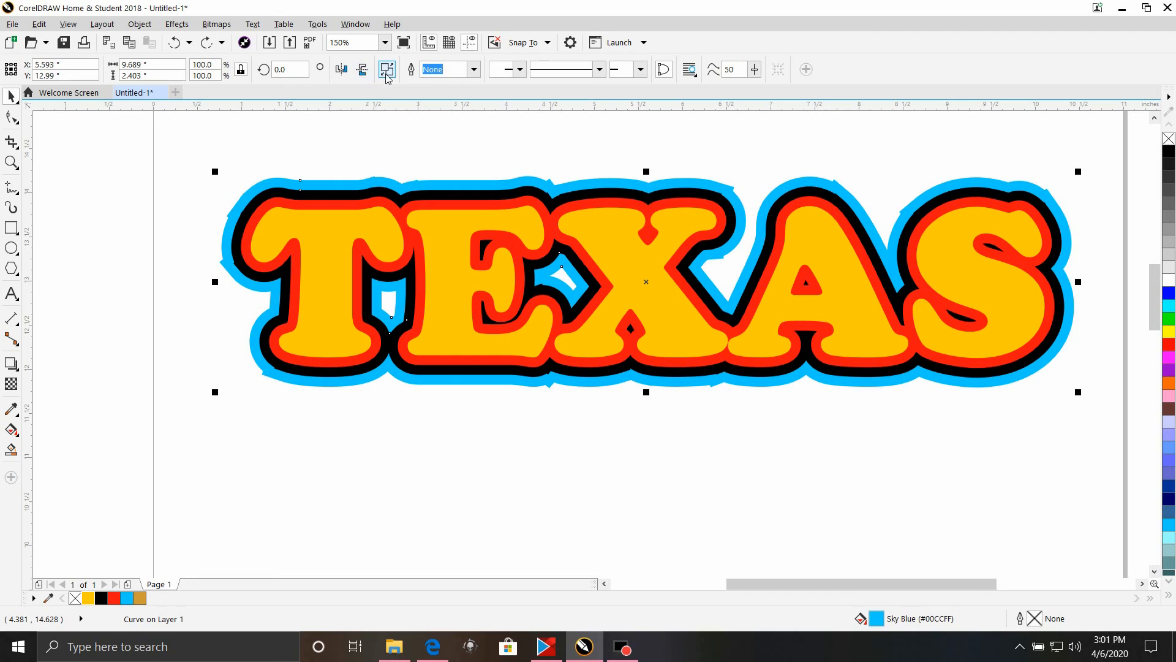
pyautogui.hotkey('ctrl', 'a')
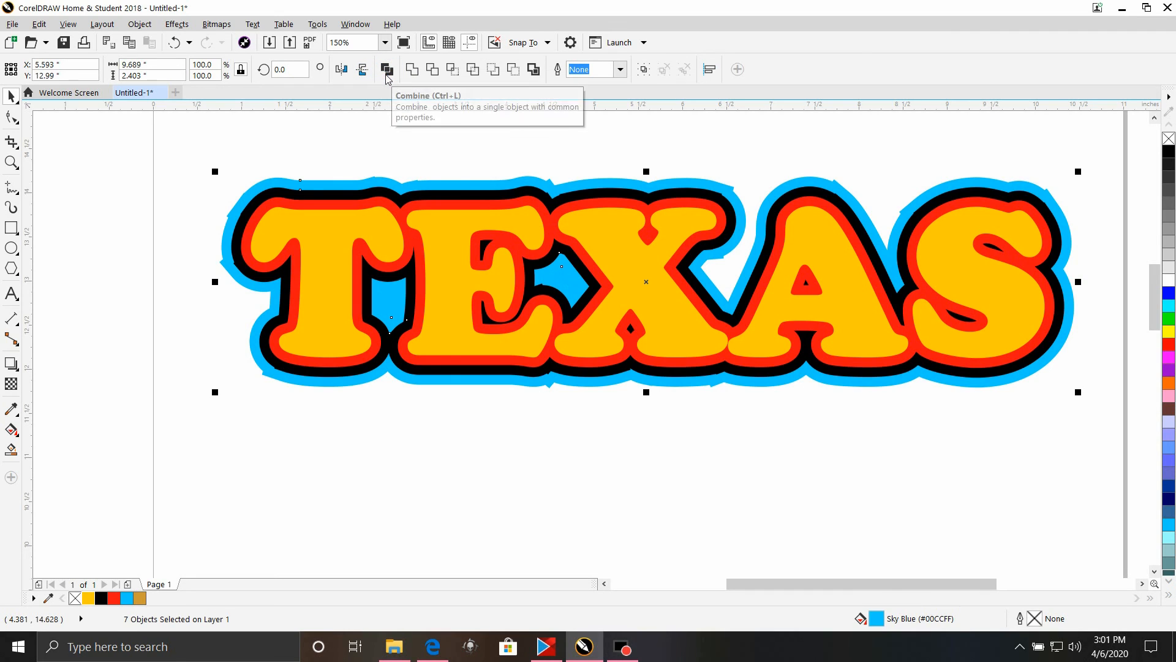
pyautogui.click(432, 73)
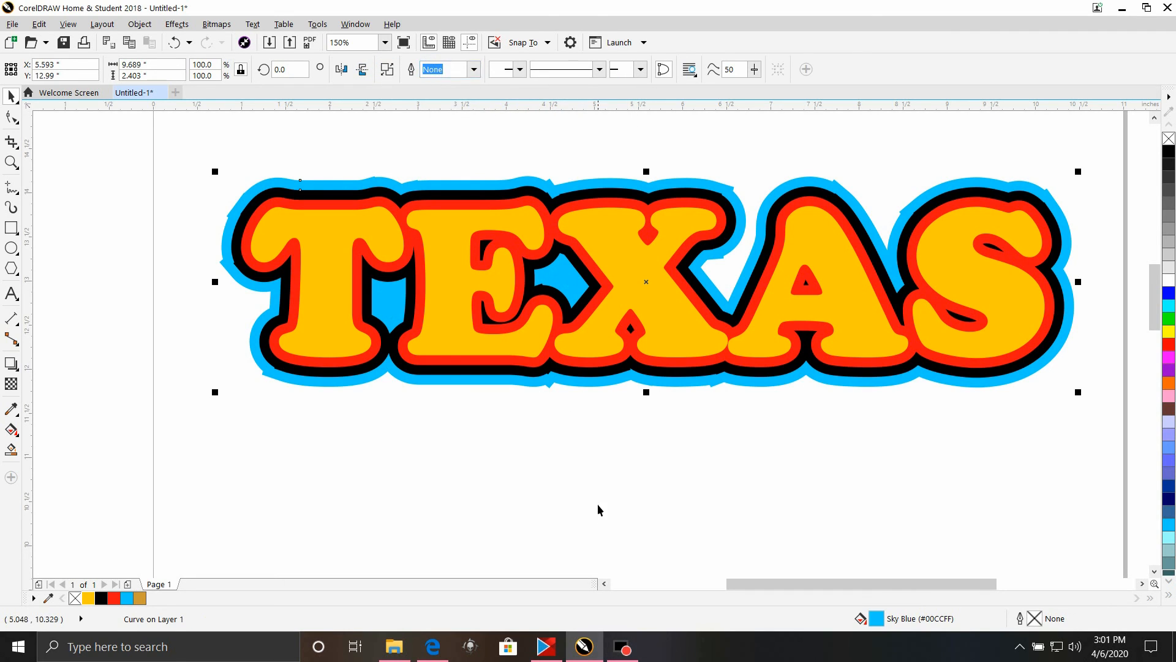
pyautogui.click(594, 466)
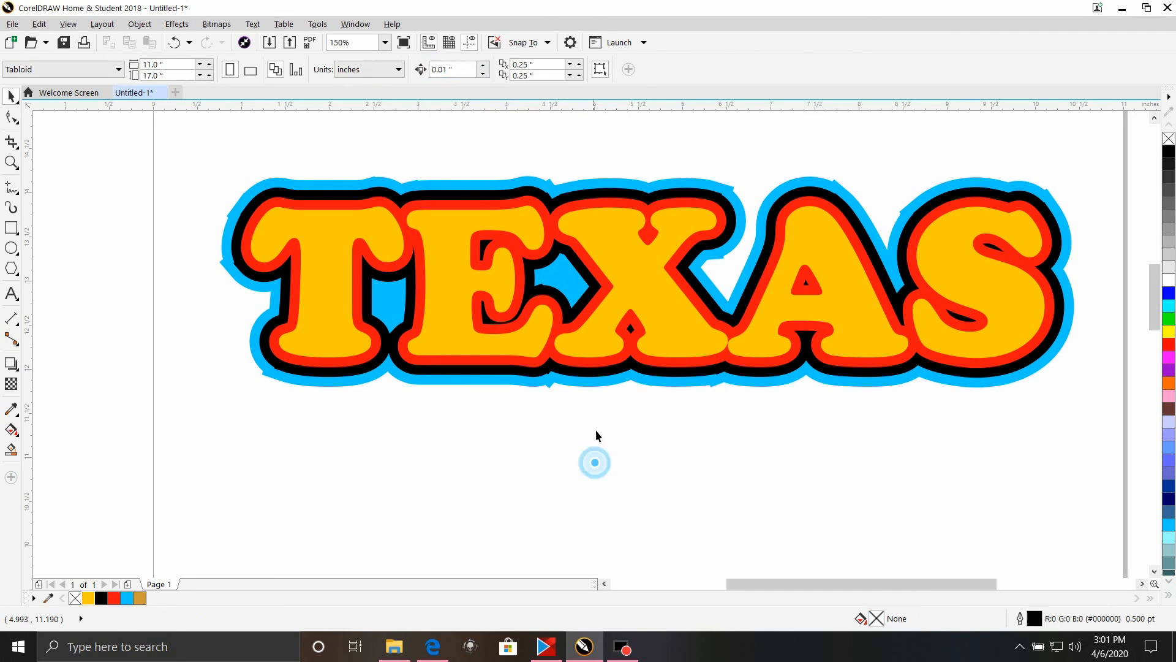
# Step: Weld the red TEXAS object into the black outline object
pyautogui.click(609, 368)
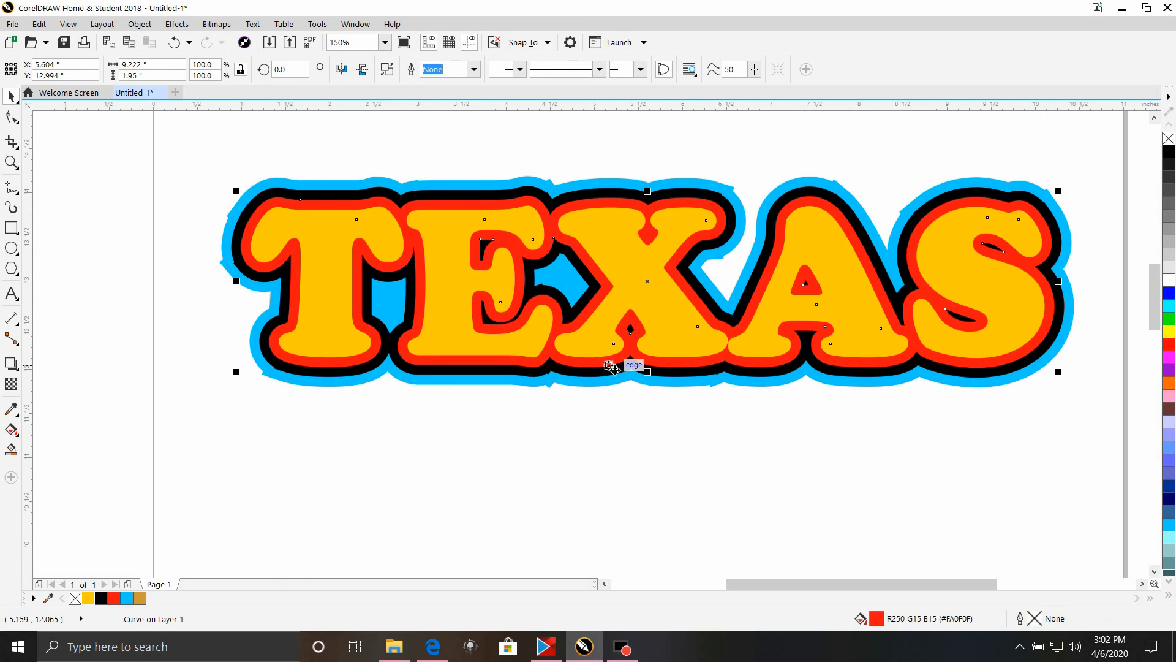
pyautogui.keyDown('shift'); pyautogui.click(603, 380); pyautogui.keyUp('shift')
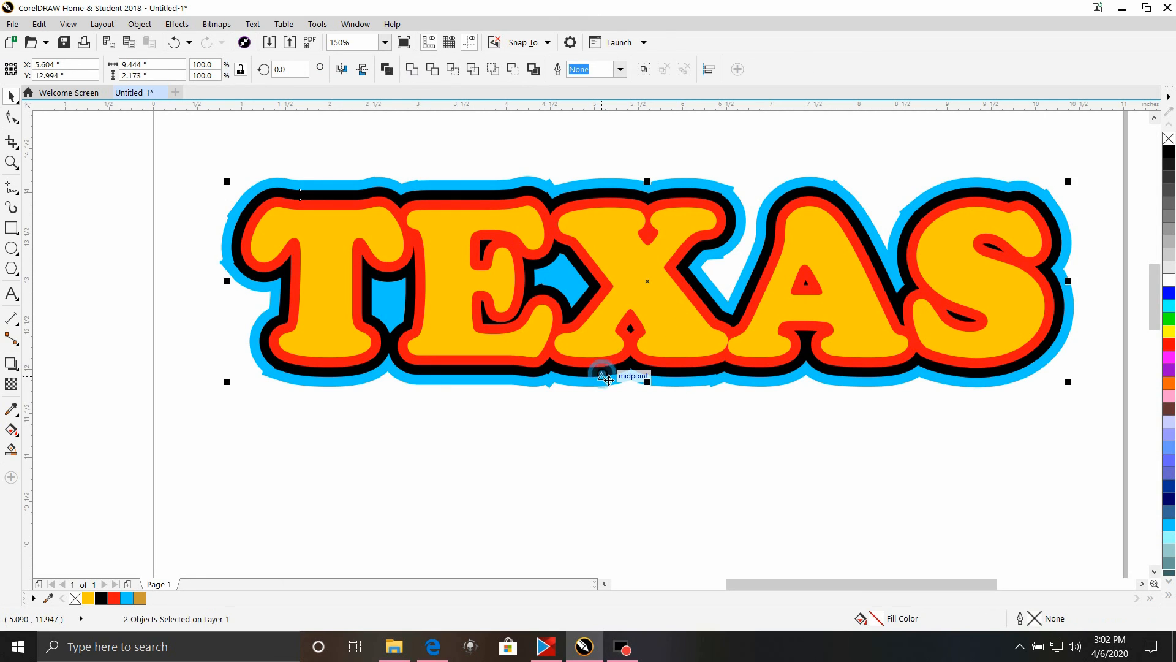
pyautogui.click(428, 69)
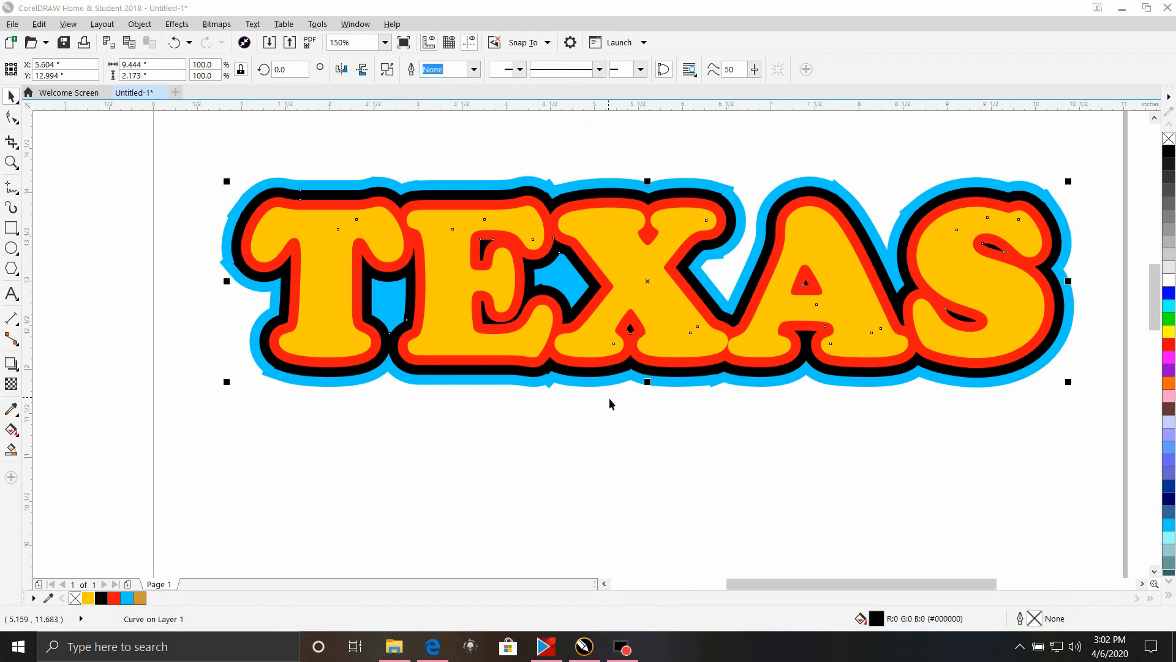
pyautogui.click(803, 478)
# Step: Weld the yellow TEXAS letters into the red outline object
pyautogui.click(688, 335)
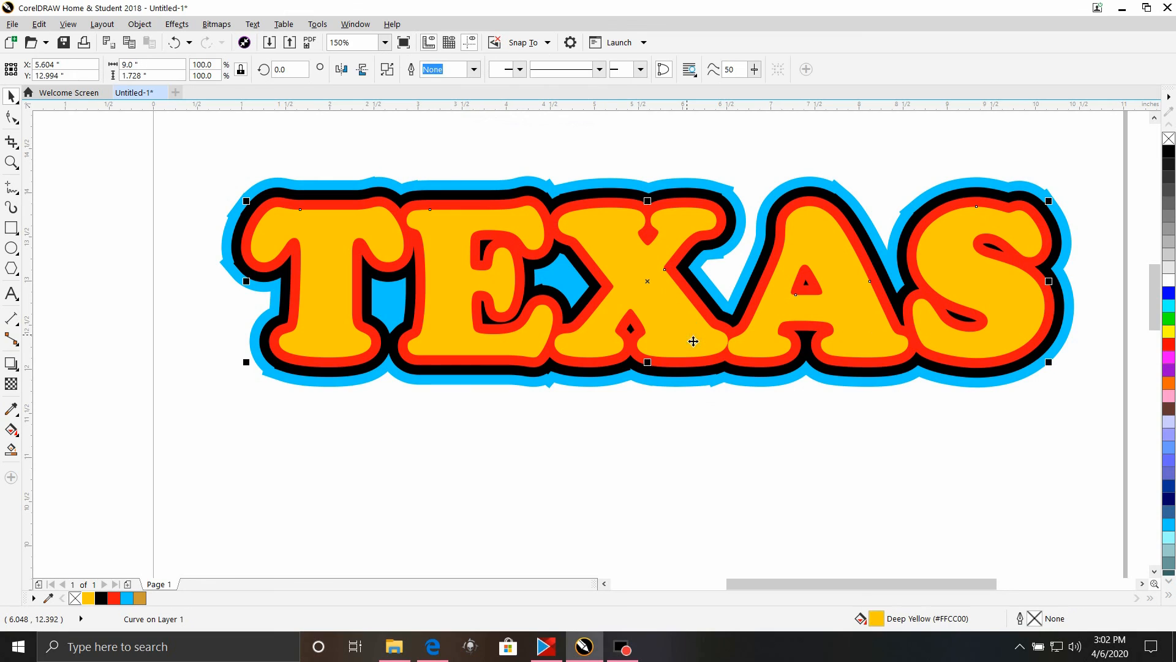
pyautogui.keyDown('shift'); pyautogui.click(699, 371); pyautogui.keyUp('shift')
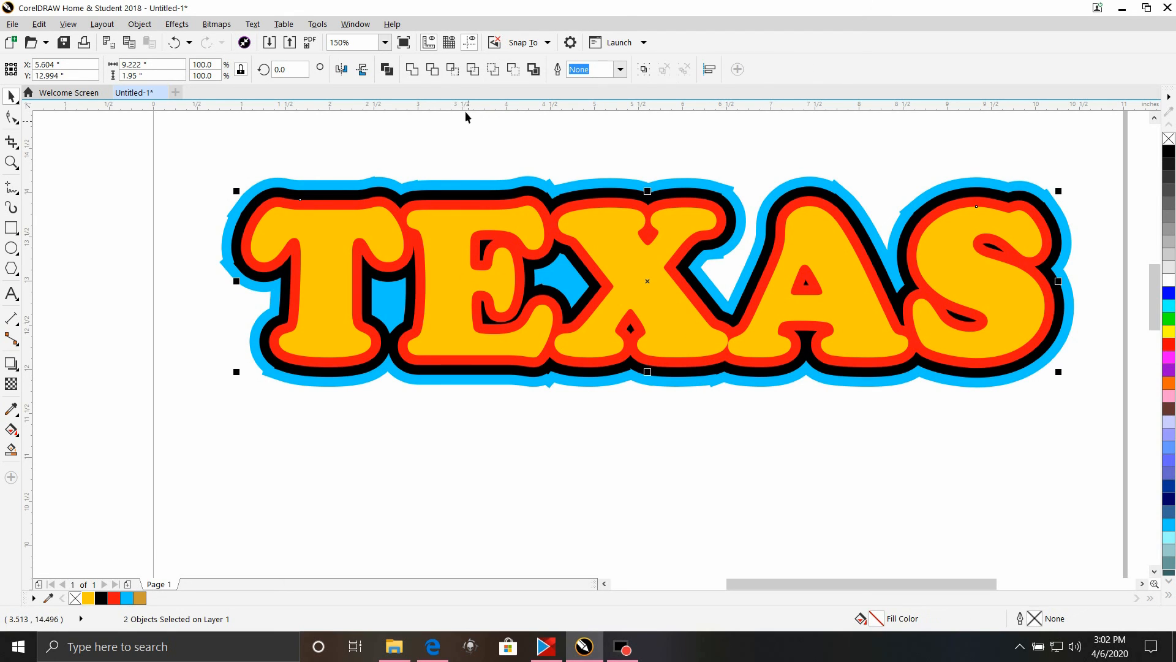
pyautogui.click(432, 69)
pyautogui.click(414, 475)
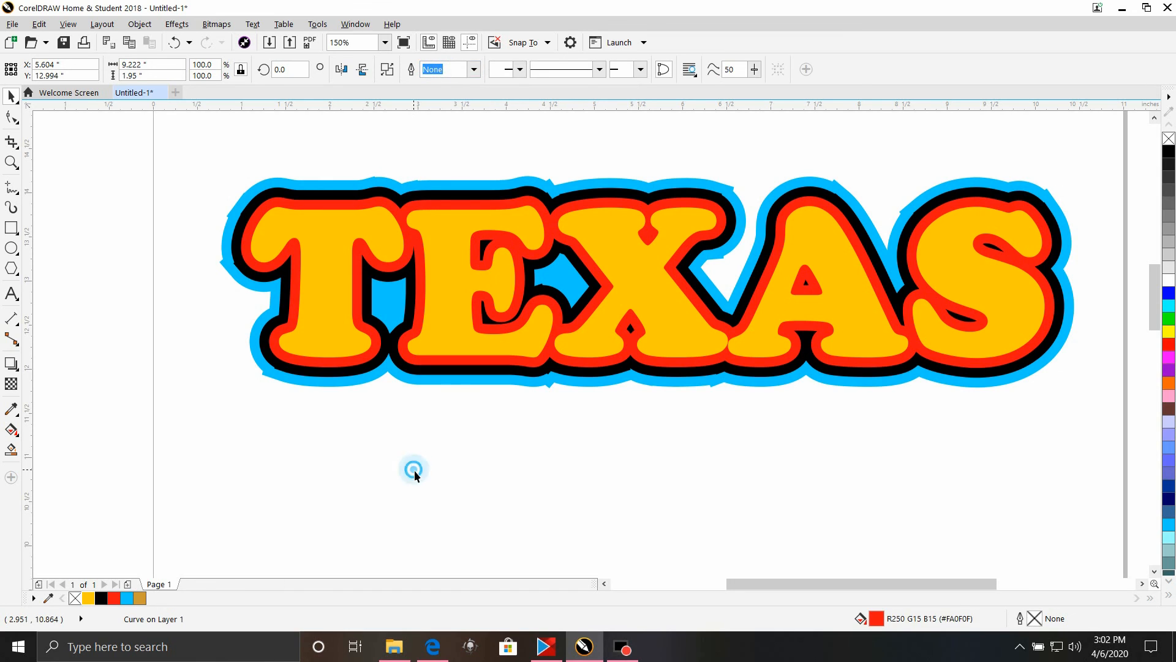
# Step: Move the yellow and black TEXAS layers off the design to check their shapes, and undo the moves
pyautogui.moveTo(452, 317); pyautogui.dragTo(518, 453)
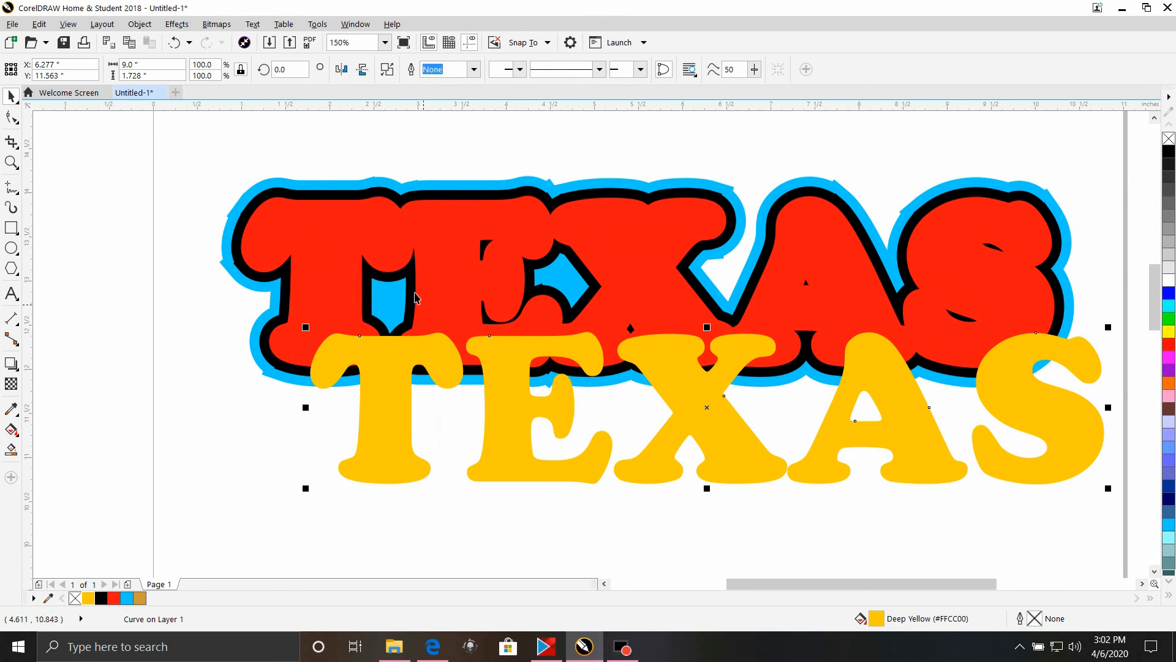
pyautogui.moveTo(455, 303); pyautogui.dragTo(421, 607)
pyautogui.moveTo(452, 306); pyautogui.dragTo(475, 446)
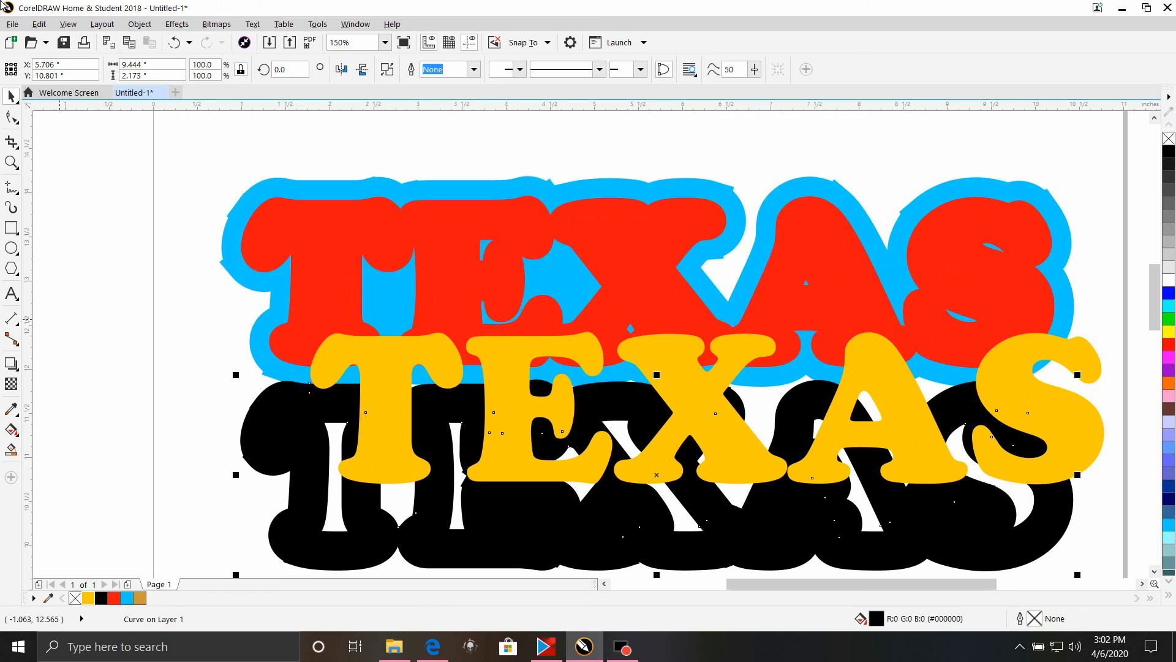
pyautogui.click(175, 43)
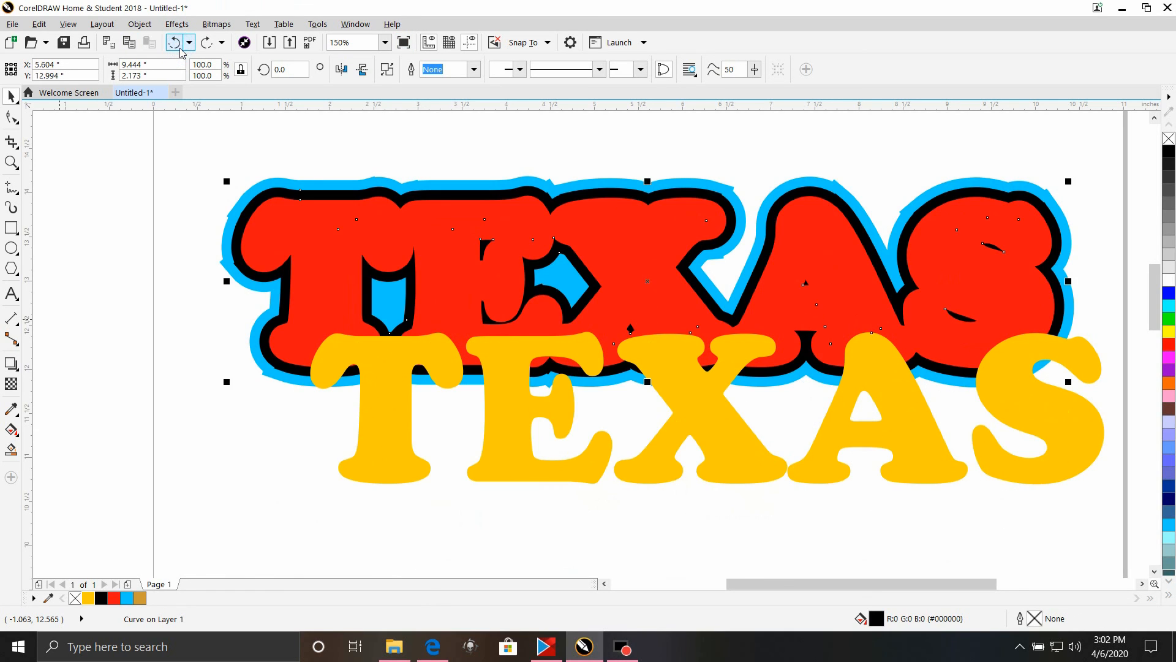
pyautogui.click(175, 43)
pyautogui.click(184, 178)
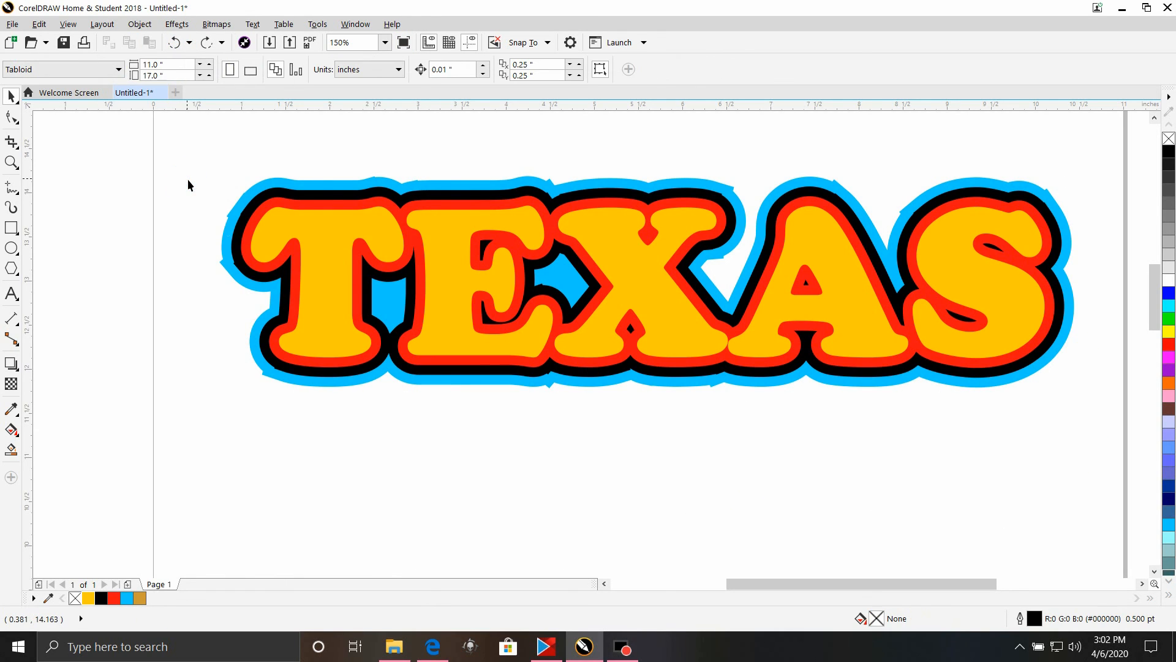
# Step: Convert all the TEXAS objects into one 300 dpi RGB Color (24-bit) bitmap with anti-aliasing and a transparent background
pyautogui.scroll(-1, 420, 112)
pyautogui.scroll(1, 420, 112)
pyautogui.moveTo(149, 139); pyautogui.dragTo(957, 469)
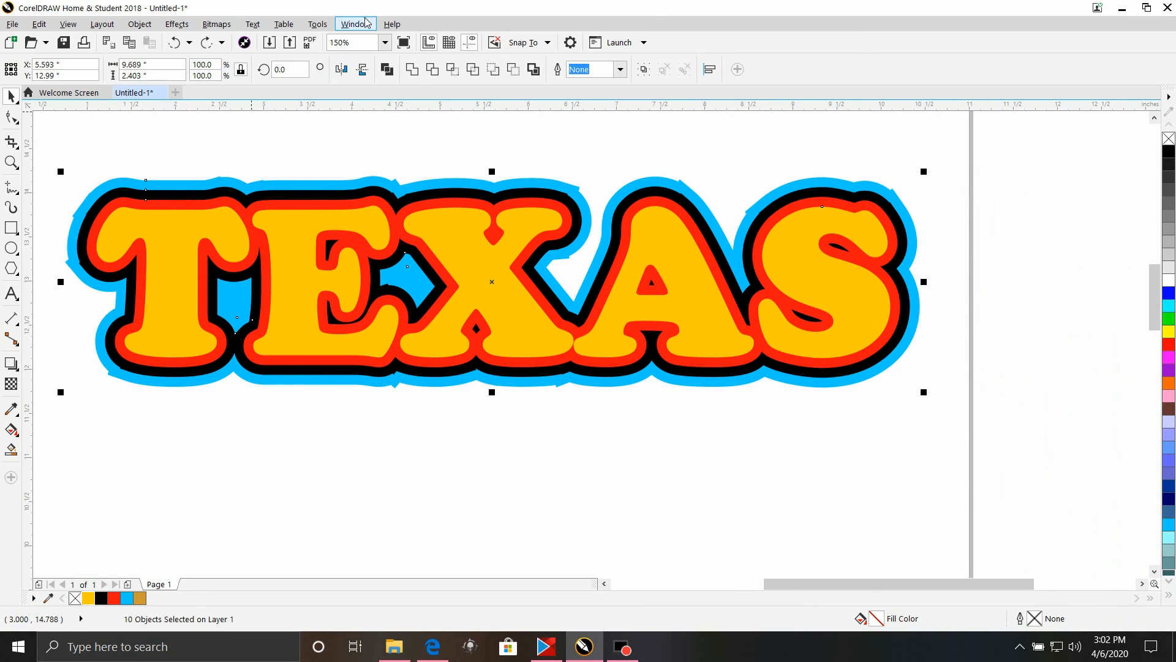
pyautogui.click(225, 28)
pyautogui.click(263, 41)
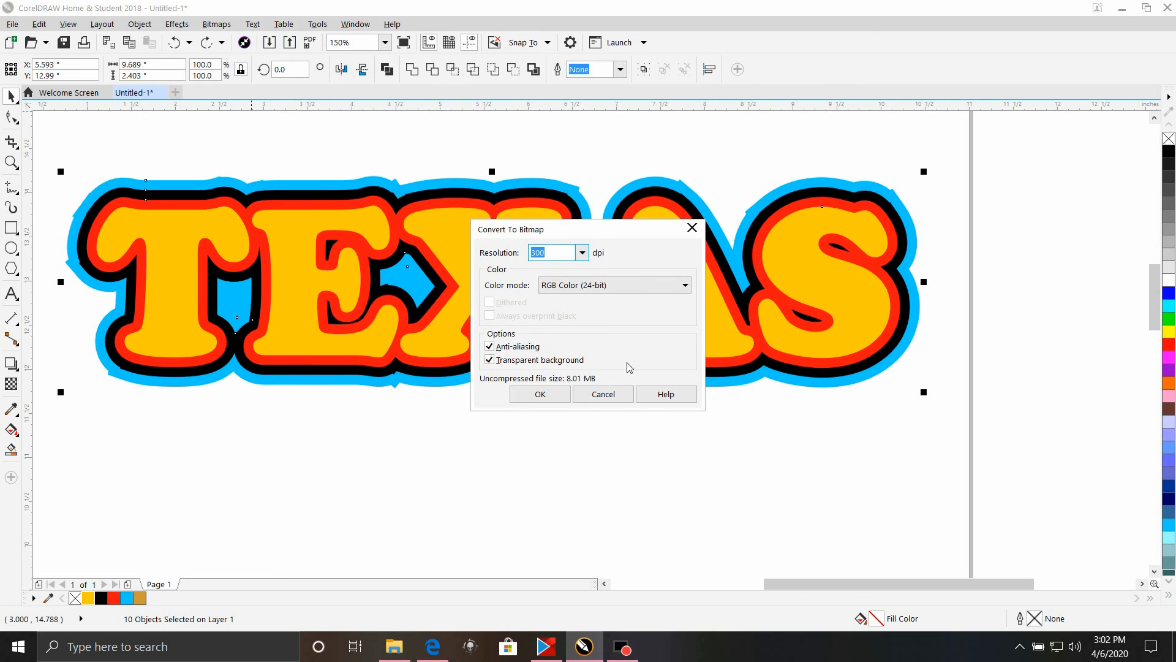
pyautogui.click(562, 395)
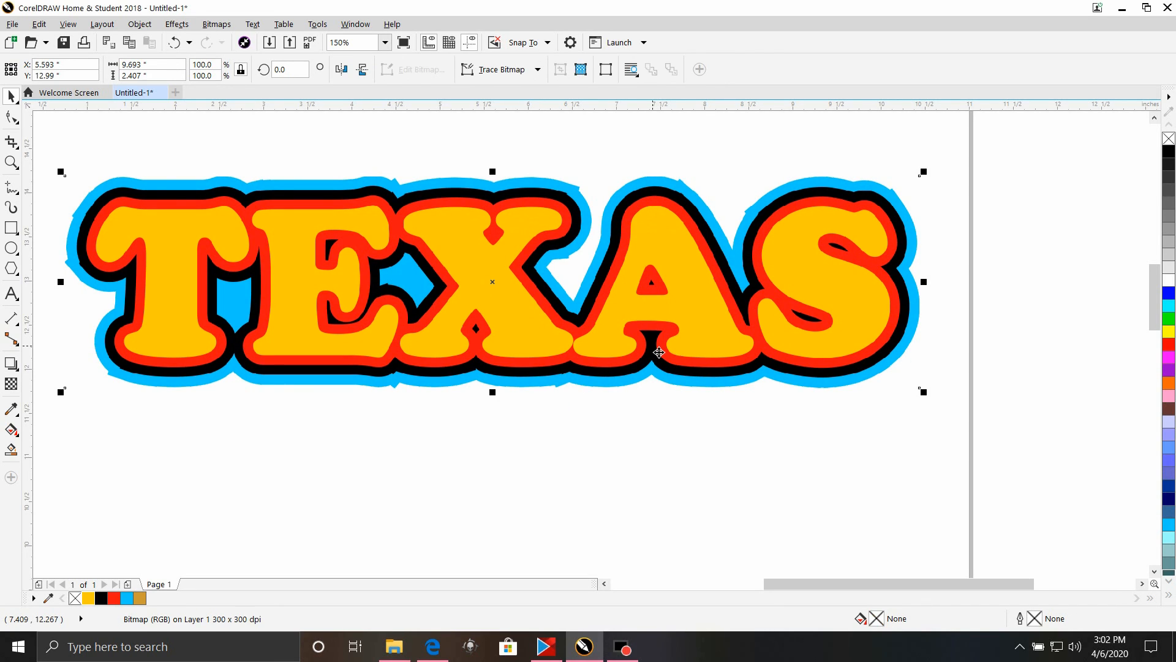
# Step: Trace the TEXAS bitmap as a Detailed logo outline trace with increased detail, deleting the original image
pyautogui.click(501, 70)
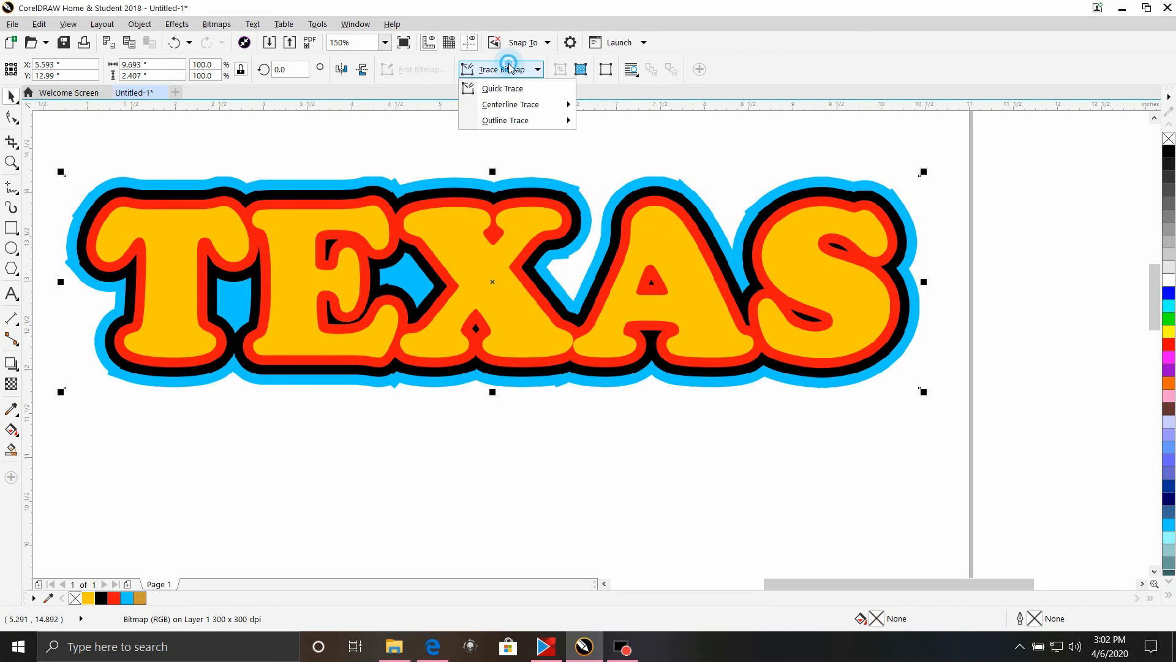
pyautogui.moveTo(539, 120)
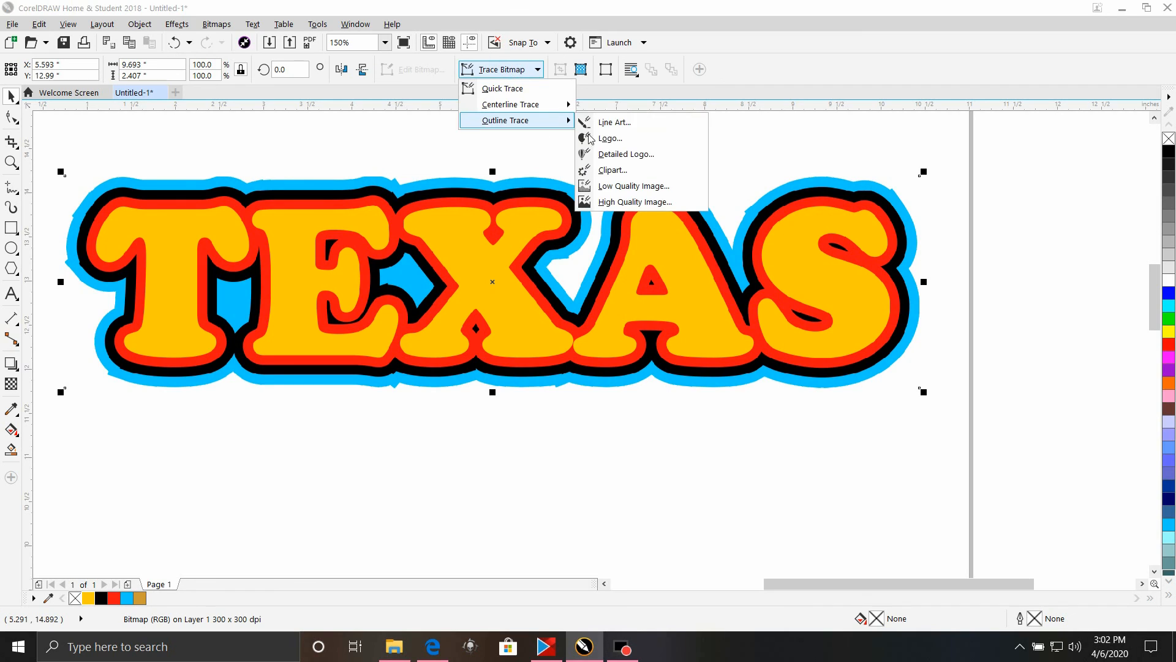
pyautogui.click(629, 154)
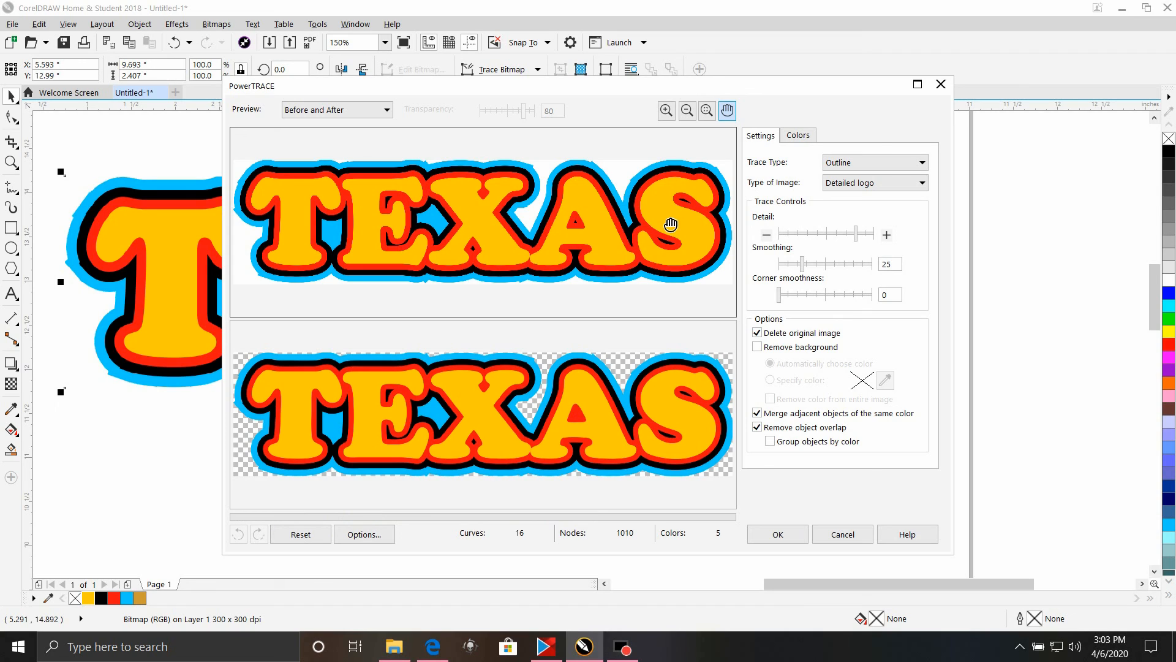
pyautogui.click(868, 235)
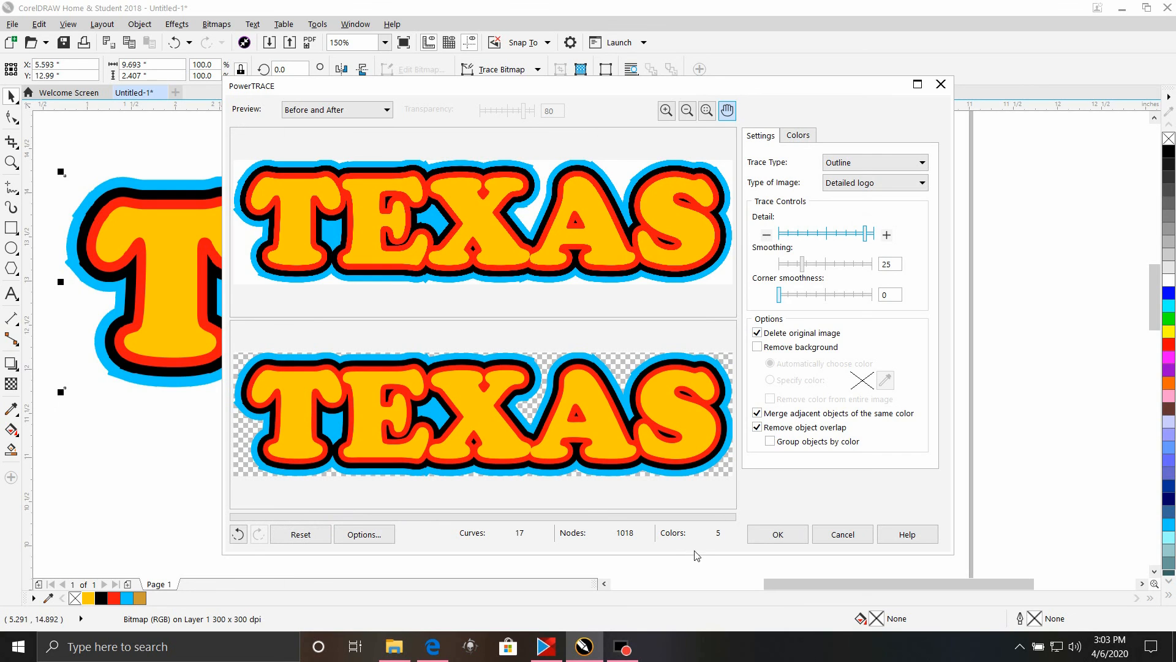
pyautogui.click(776, 534)
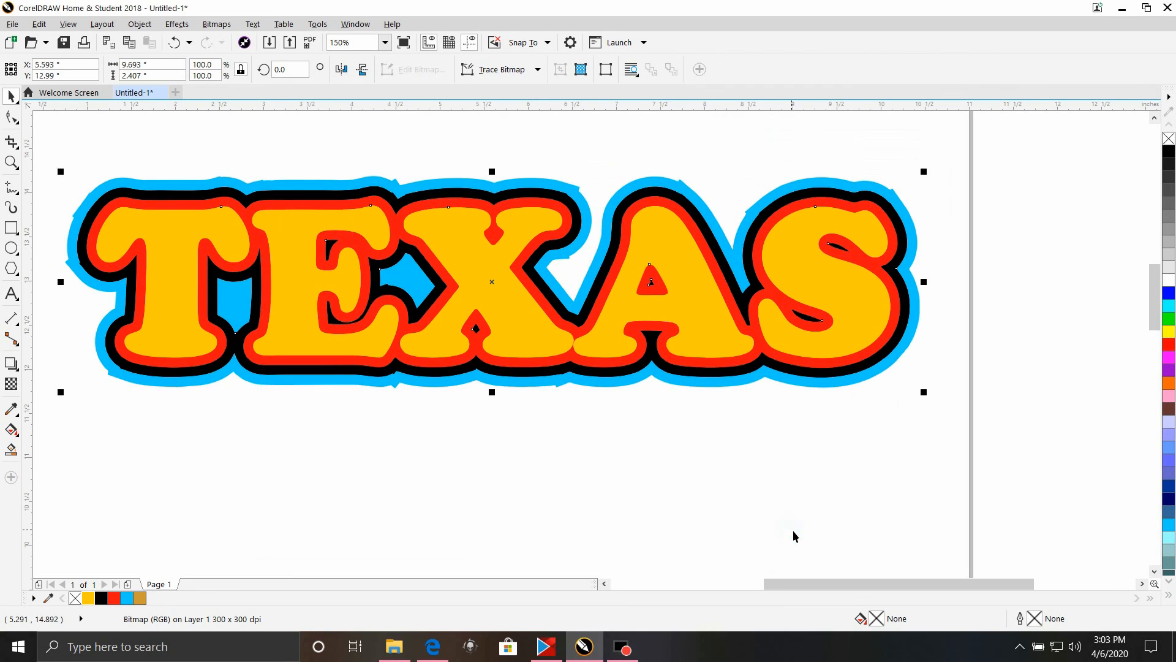
# Step: Move the traced TEXAS group up to about X 5.16", Y 13.83" and ungroup its objects
pyautogui.moveTo(367, 316)
pyautogui.mouseDown()
pyautogui.moveTo(559, 472)
pyautogui.moveTo(218, 145)
pyautogui.moveTo(384, 249)
pyautogui.moveTo(365, 220)
pyautogui.moveTo(334, 251)
pyautogui.mouseUp()
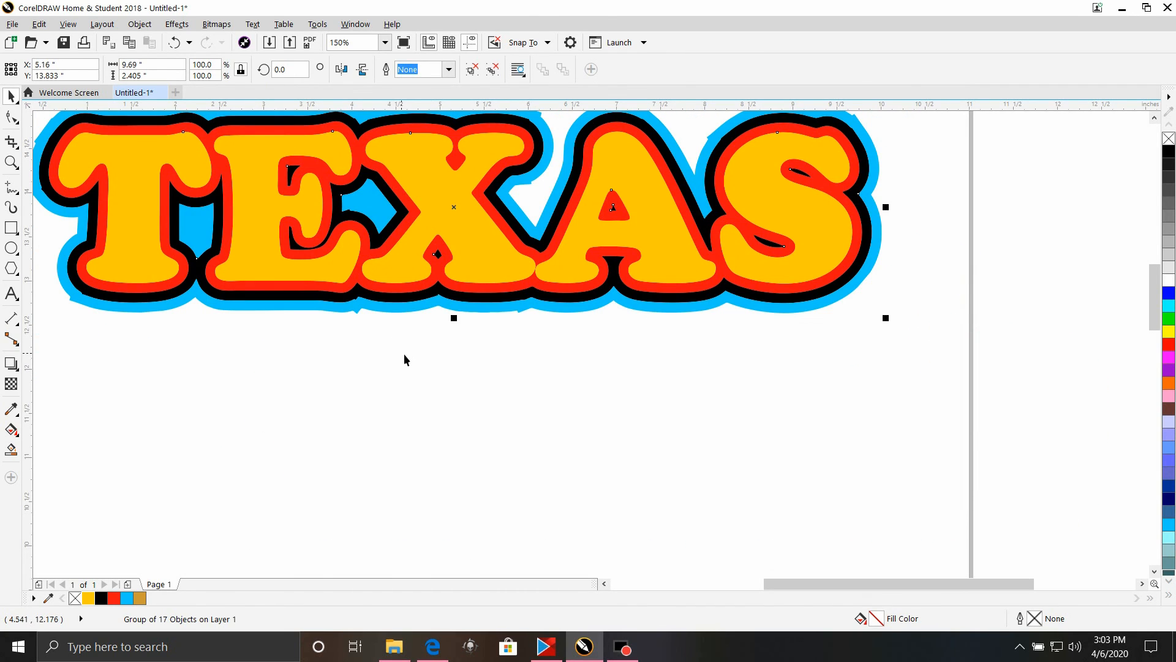
pyautogui.rightClick(432, 220)
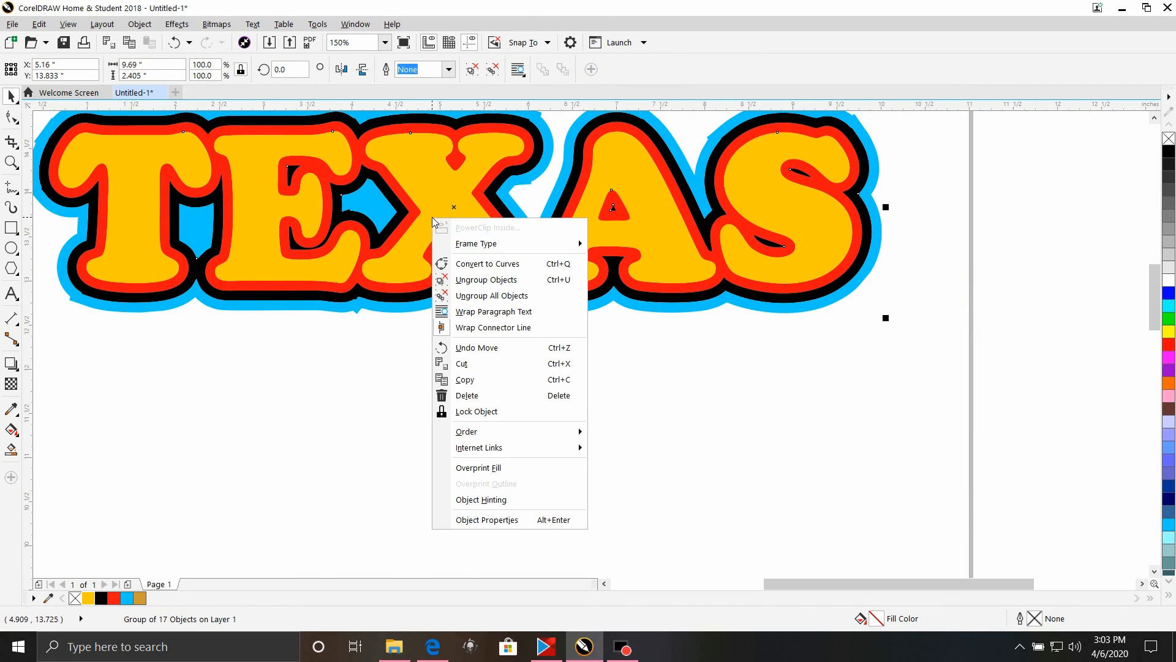
pyautogui.click(496, 280)
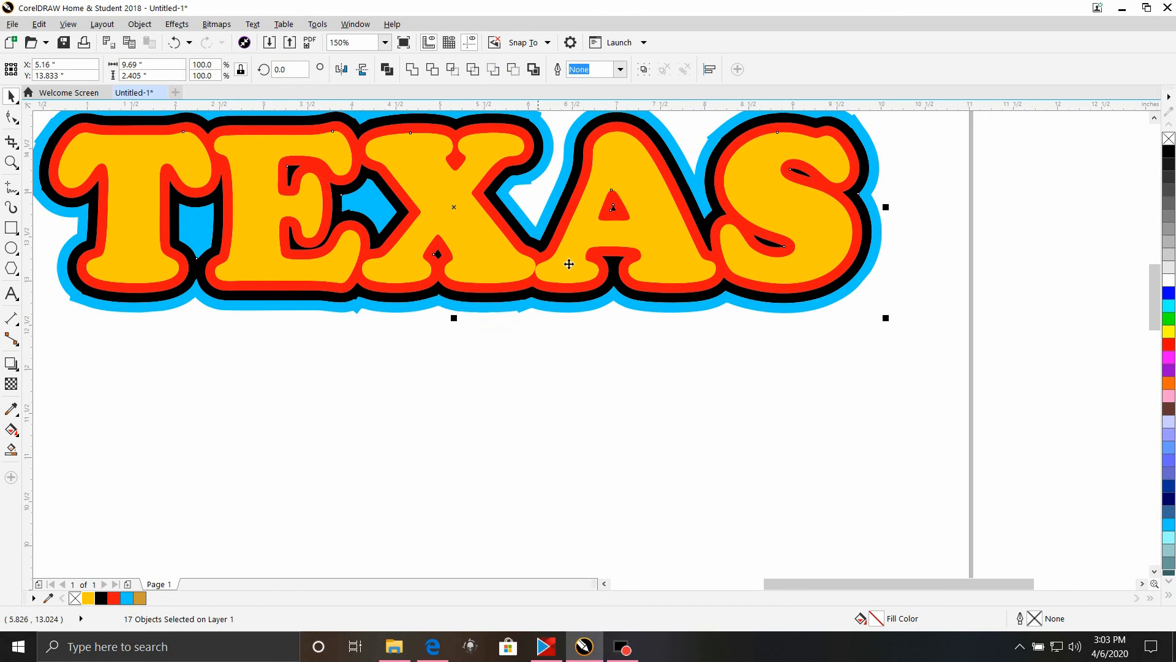
# Step: Move the ungrouped traced TEXAS objects together down to about X 5.35", Y 13.21"
pyautogui.moveTo(817, 255); pyautogui.dragTo(838, 316)
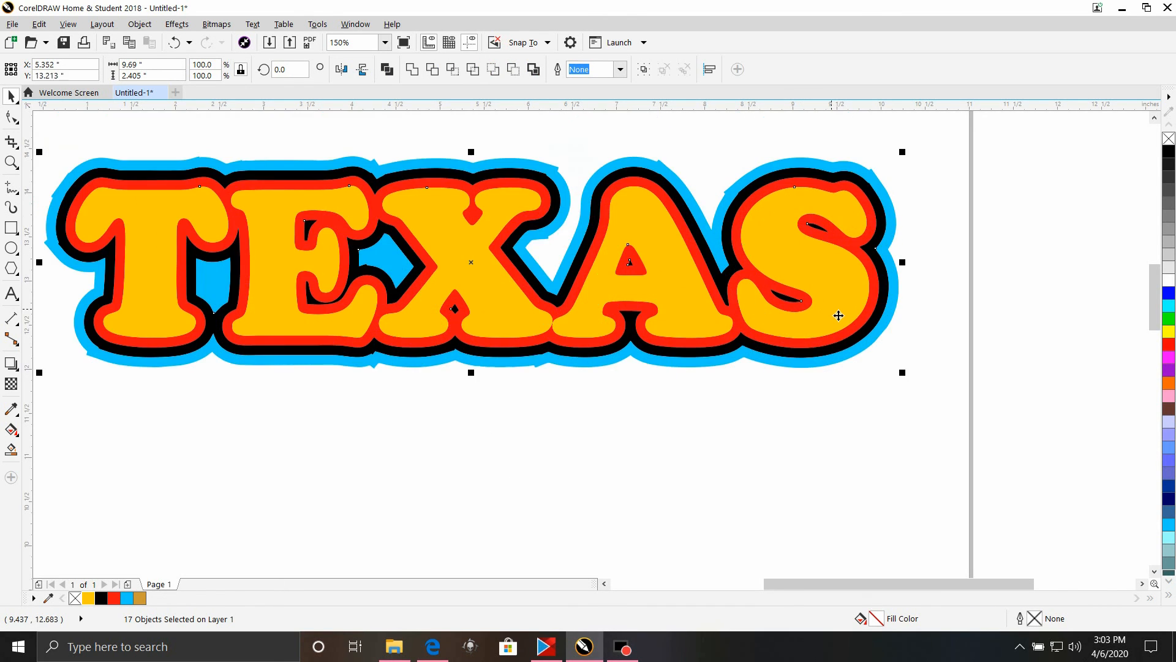
pyautogui.click(838, 315)
pyautogui.rightClick(835, 315)
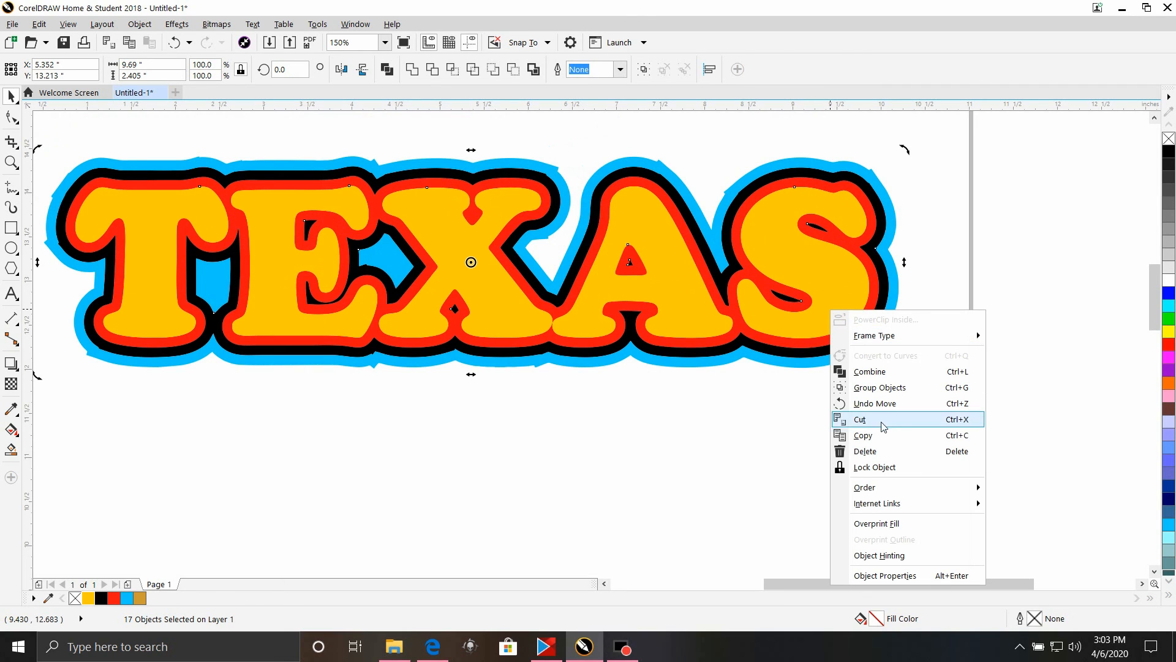
pyautogui.click(877, 403)
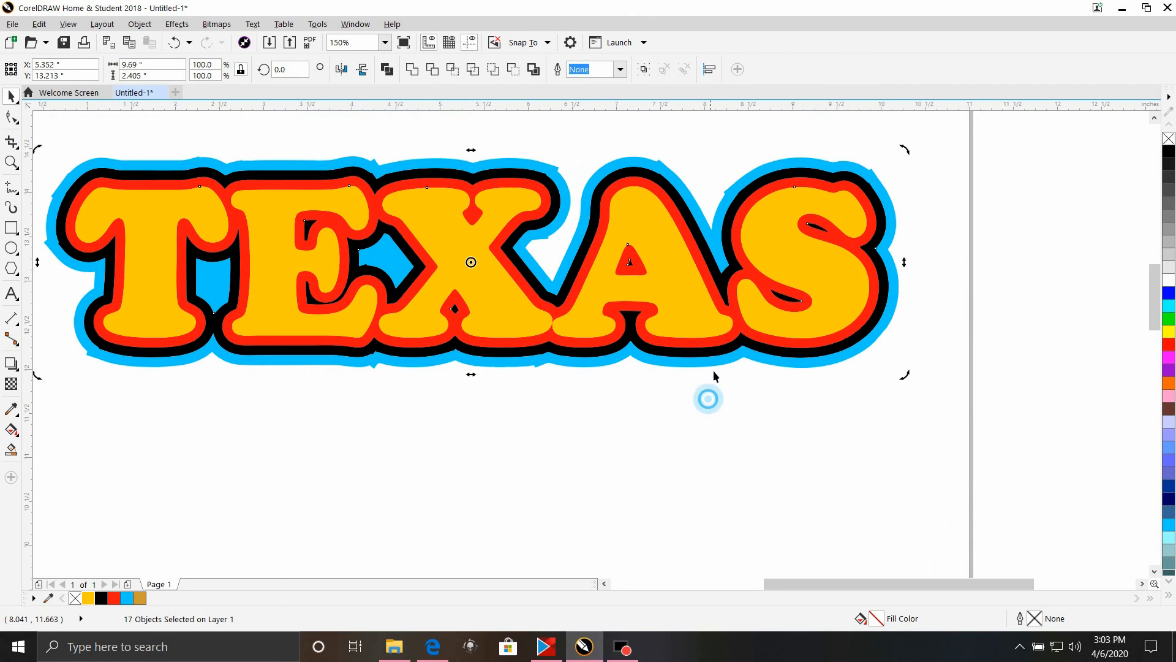
pyautogui.rightClick(733, 308)
pyautogui.click(764, 509)
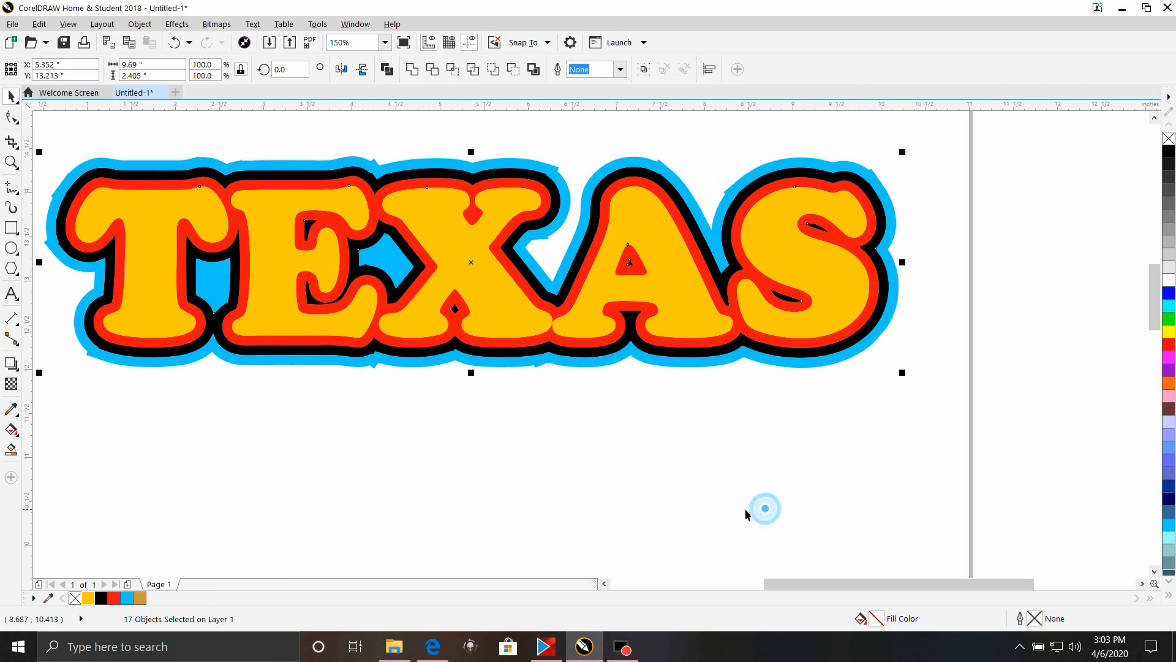
pyautogui.click(598, 238)
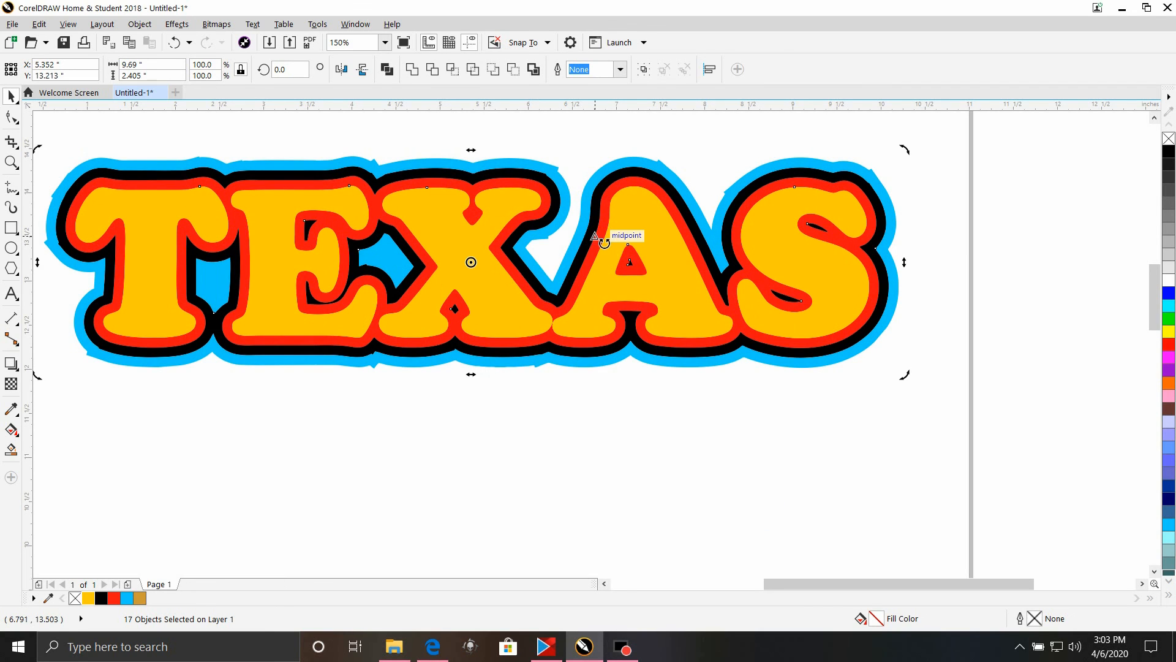
pyautogui.moveTo(604, 237); pyautogui.dragTo(746, 407)
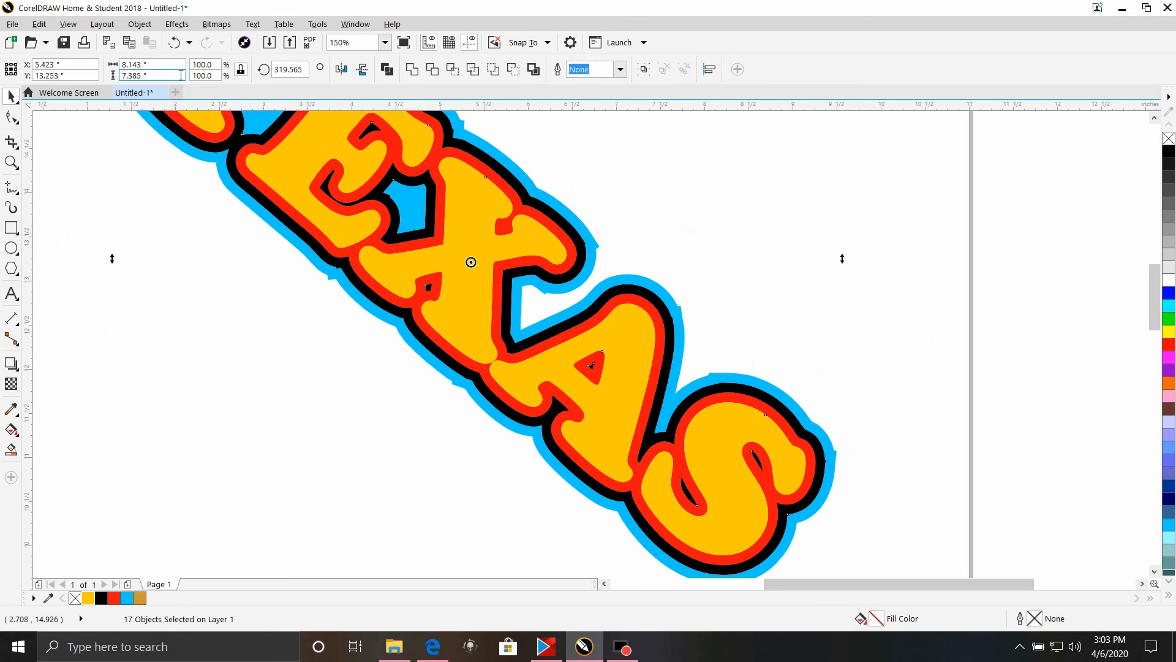
pyautogui.click(174, 42)
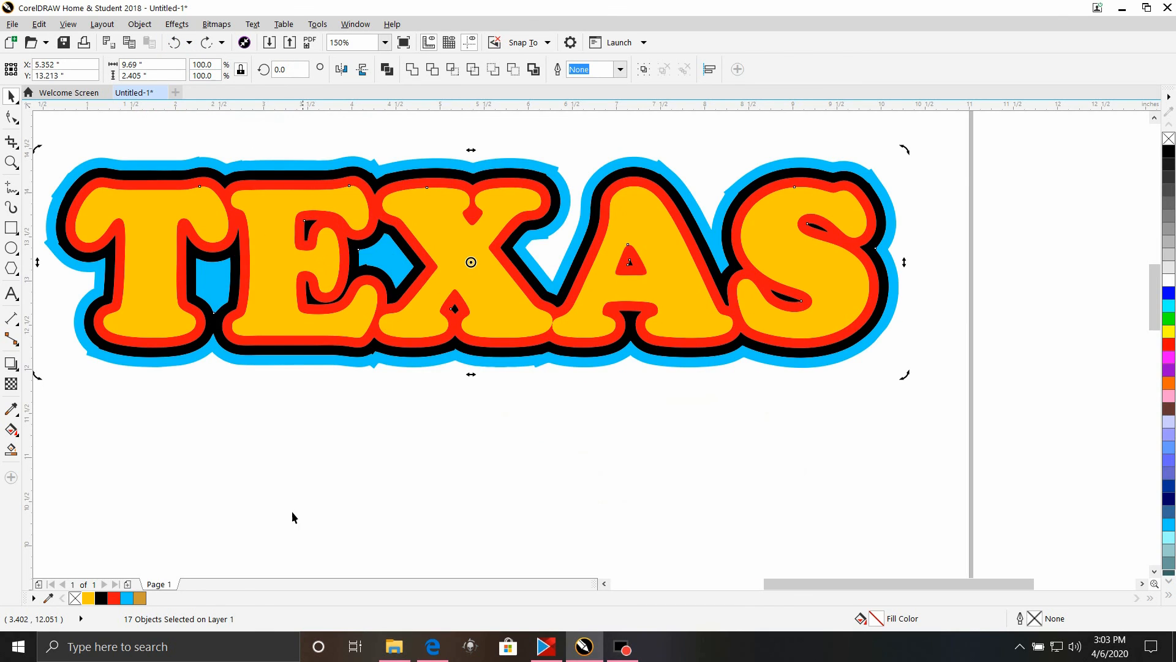
# Step: Move the yellow X off the design to check that it is a separate object, and undo the move
pyautogui.scroll(-2, 237, 474)
pyautogui.scroll(2, 236, 474)
pyautogui.click(585, 424)
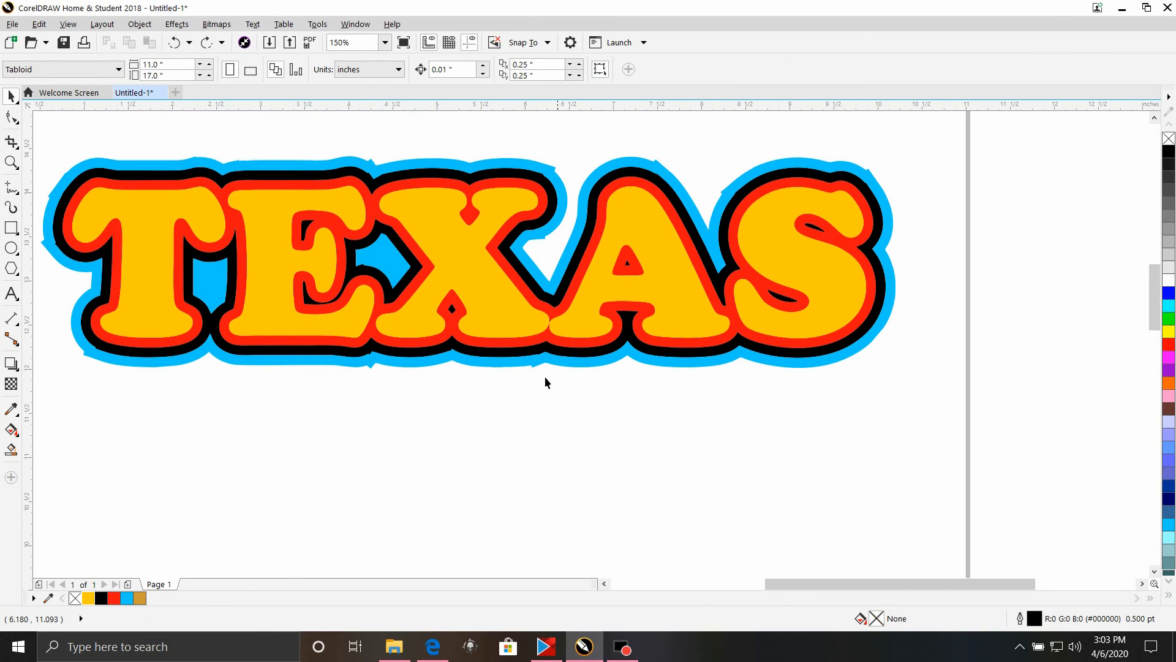
pyautogui.moveTo(483, 289); pyautogui.dragTo(541, 431)
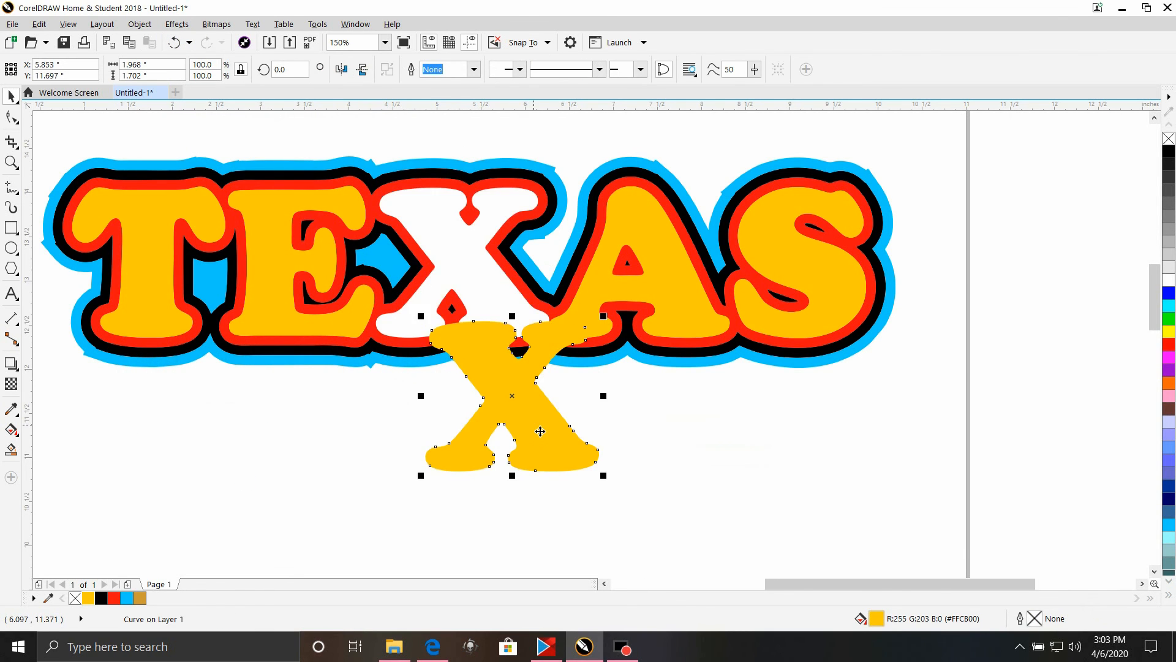
pyautogui.click(175, 42)
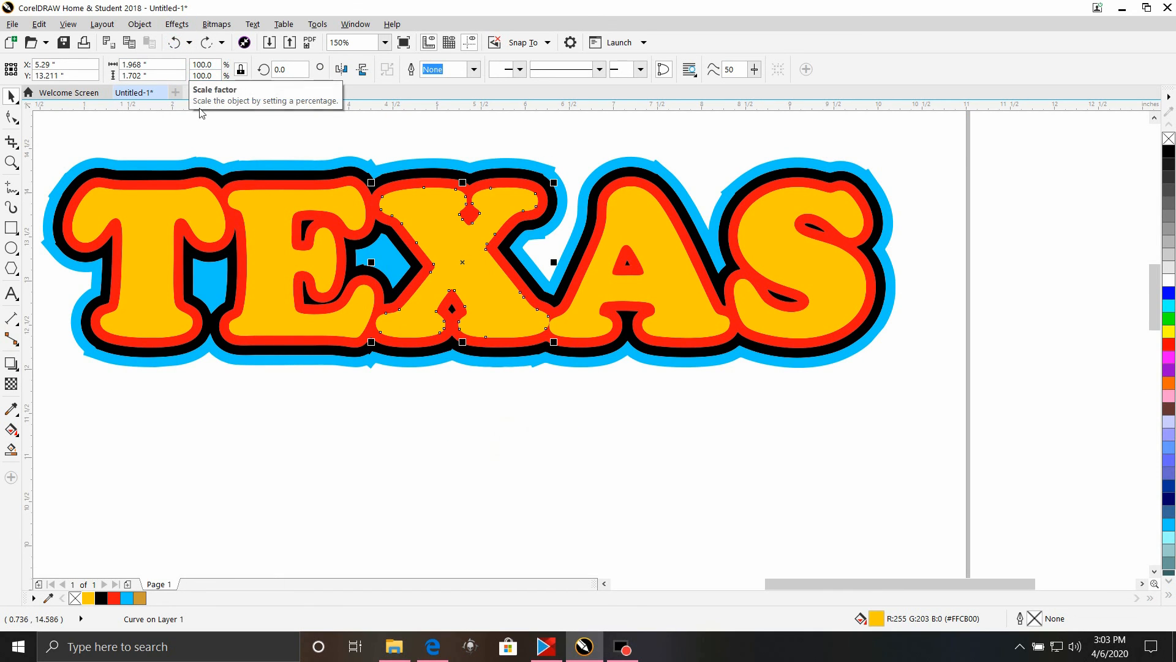
pyautogui.scroll(-1, 201, 110)
pyautogui.scroll(1, 201, 110)
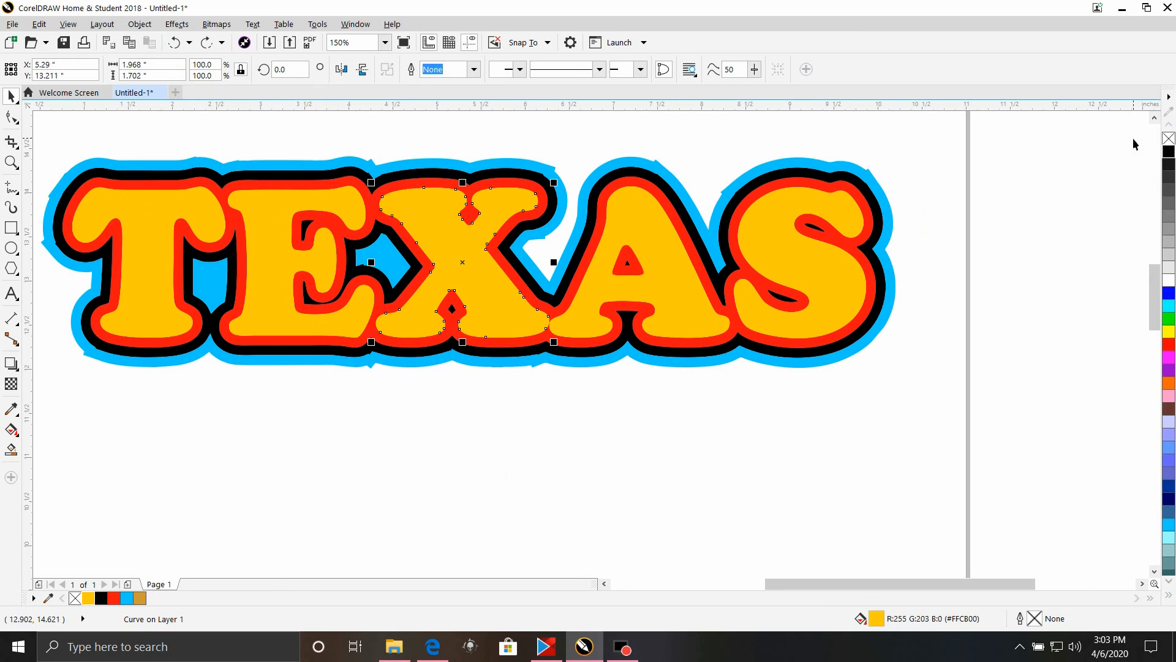
# Step: Add the artistic text "Everything is bigger in" above the TEXAS design
pyautogui.click(1154, 118)
pyautogui.click(1154, 117)
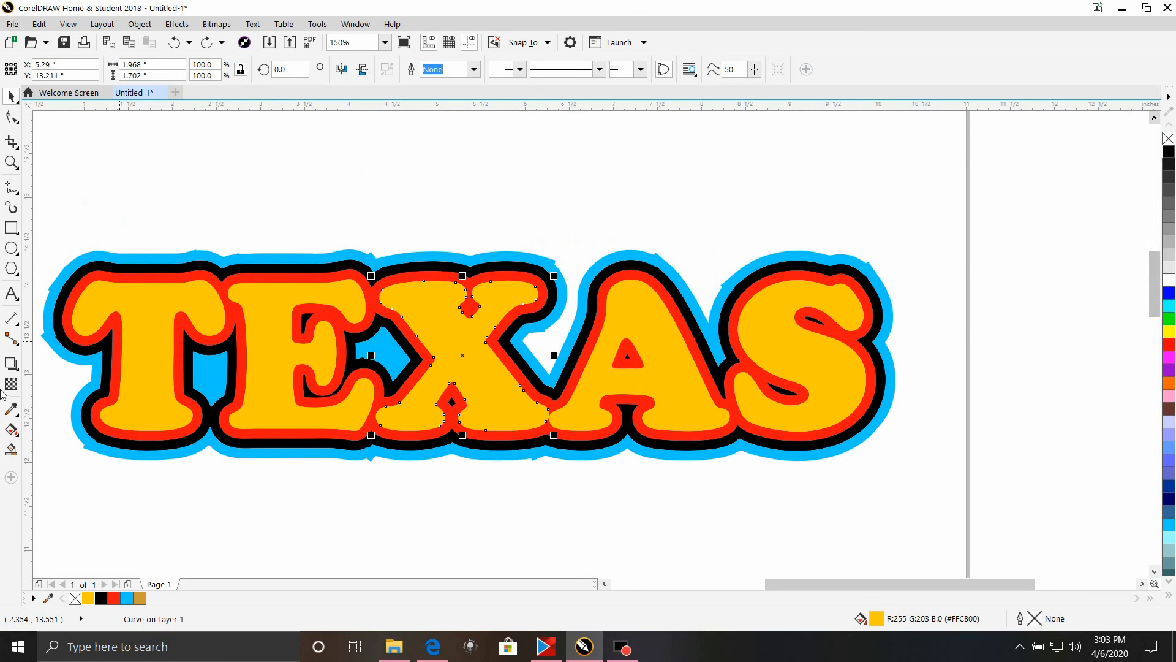
pyautogui.click(17, 299)
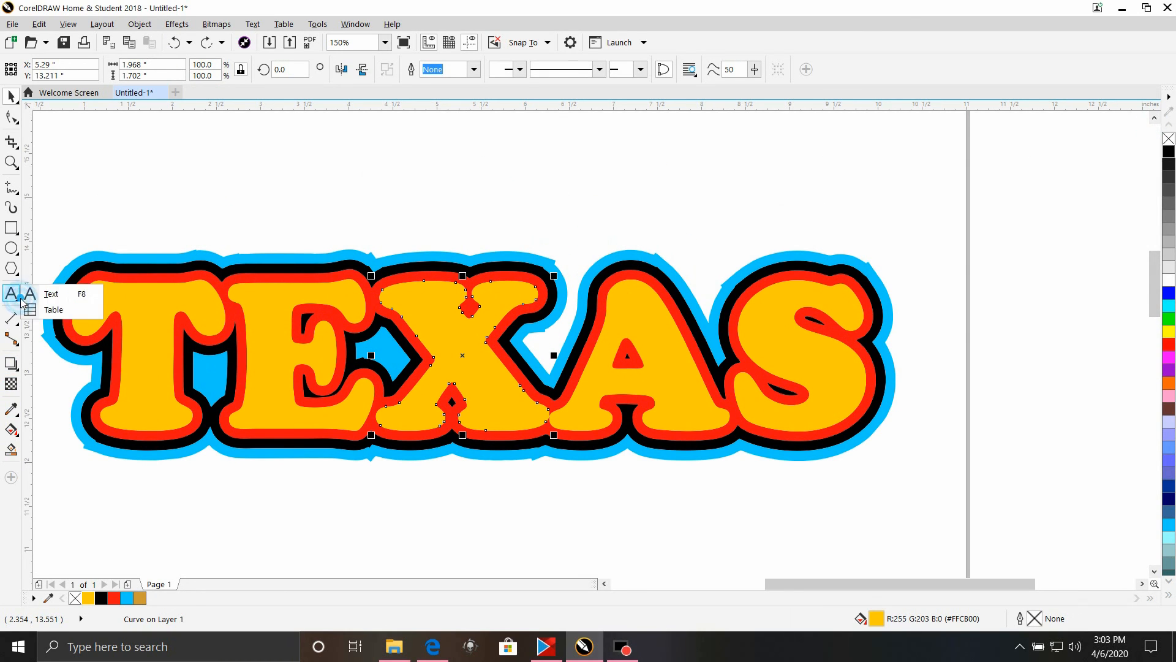
pyautogui.click(46, 296)
pyautogui.click(294, 206)
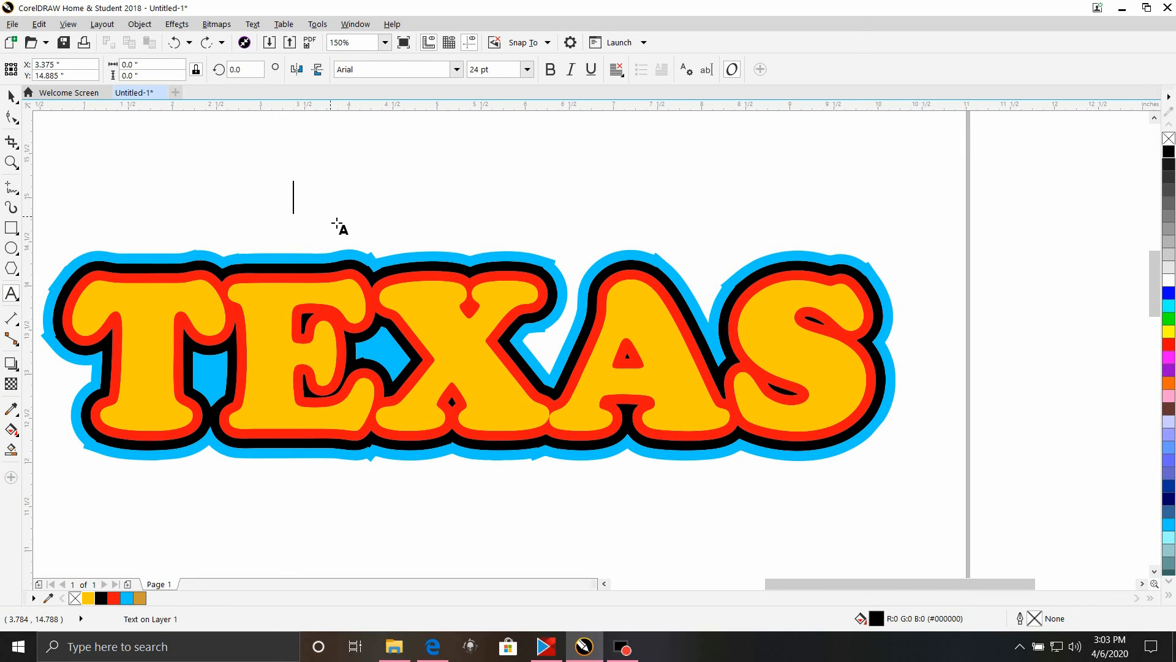
pyautogui.write('Go')
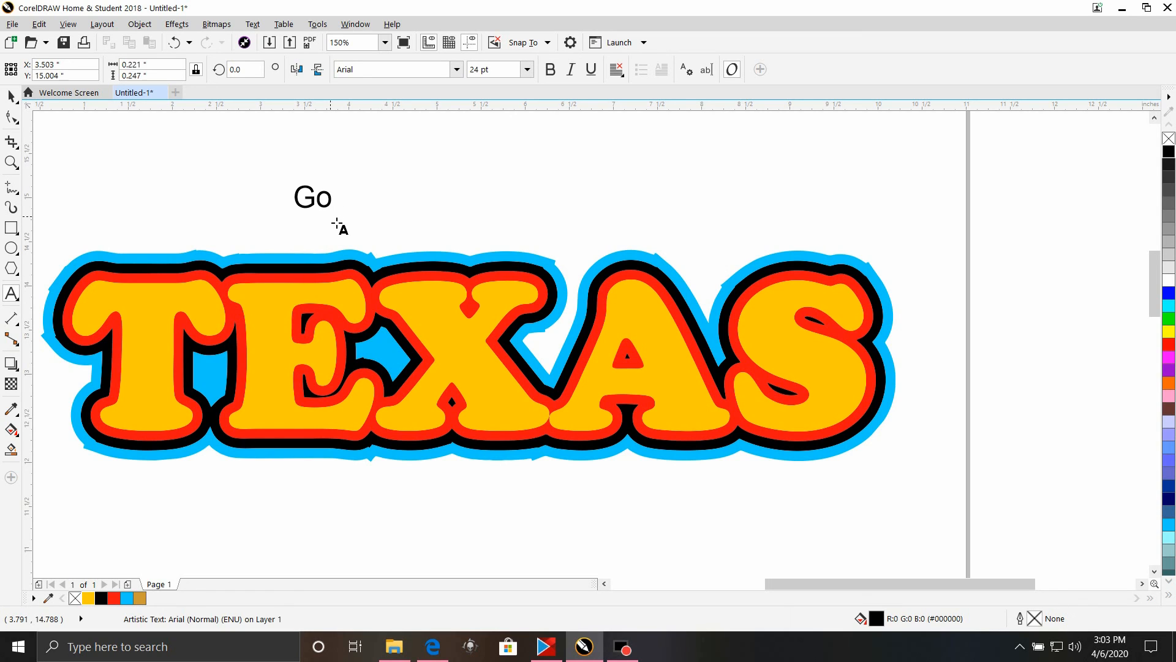
pyautogui.press('BackSpace')
pyautogui.press('BackSpace')
pyautogui.write('Everything')
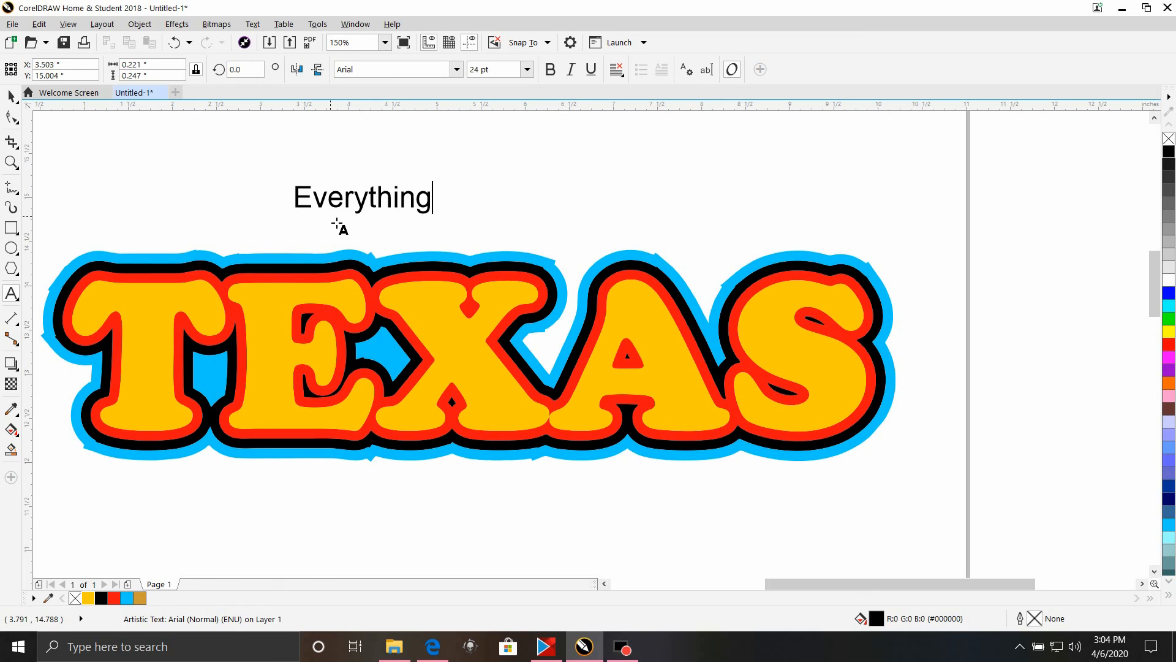
pyautogui.write(' is bigger')
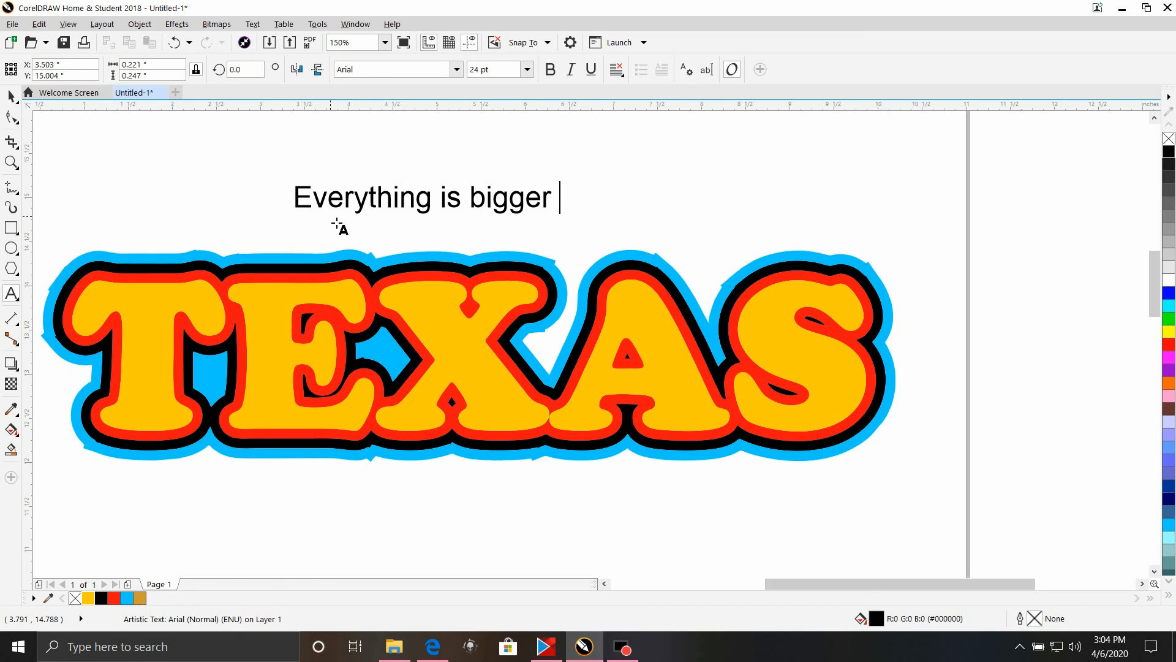
pyautogui.write(' in')
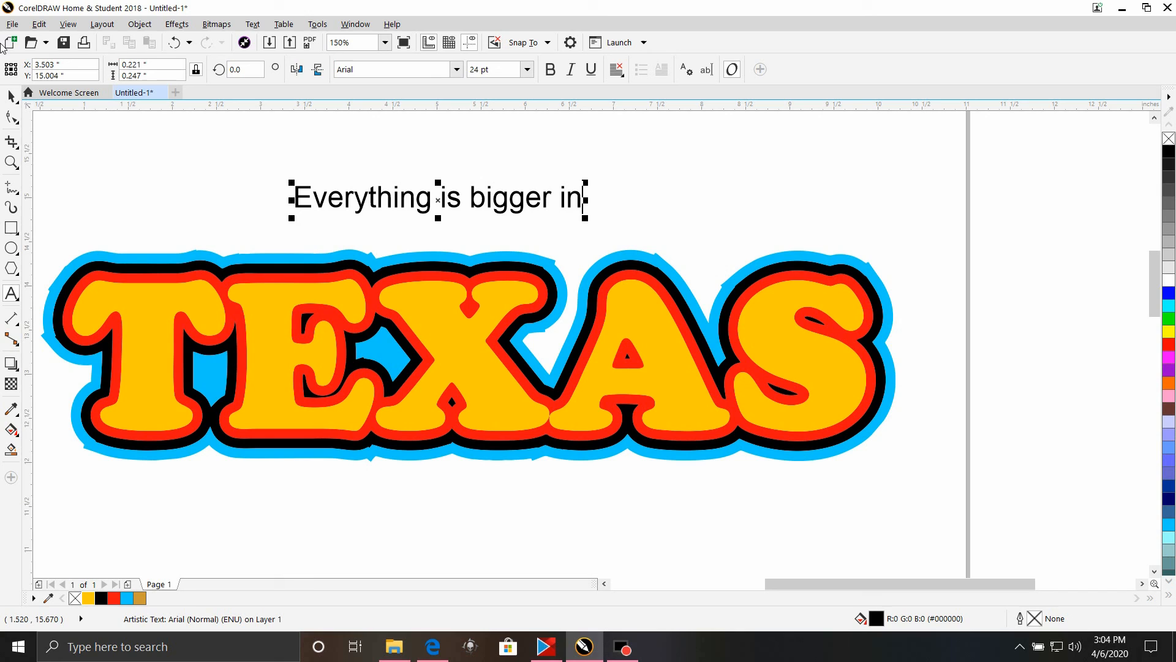
pyautogui.click(11, 96)
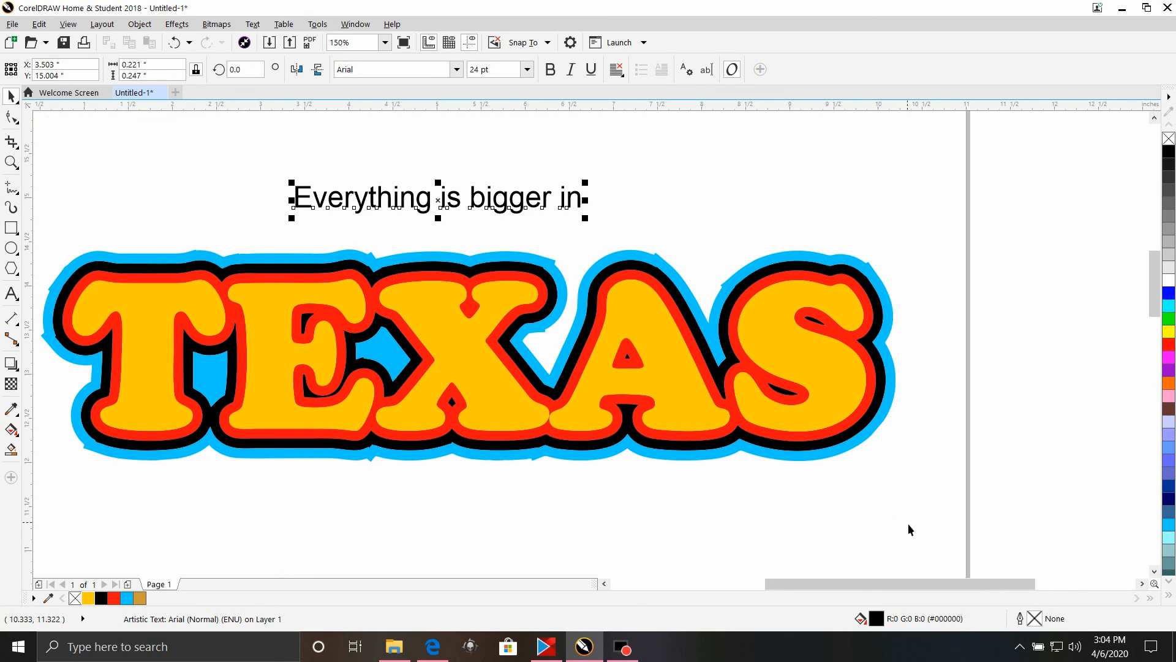
# Step: Group all the traced TEXAS objects, leaving out the text line above them
pyautogui.moveTo(907, 522); pyautogui.dragTo(134, 247)
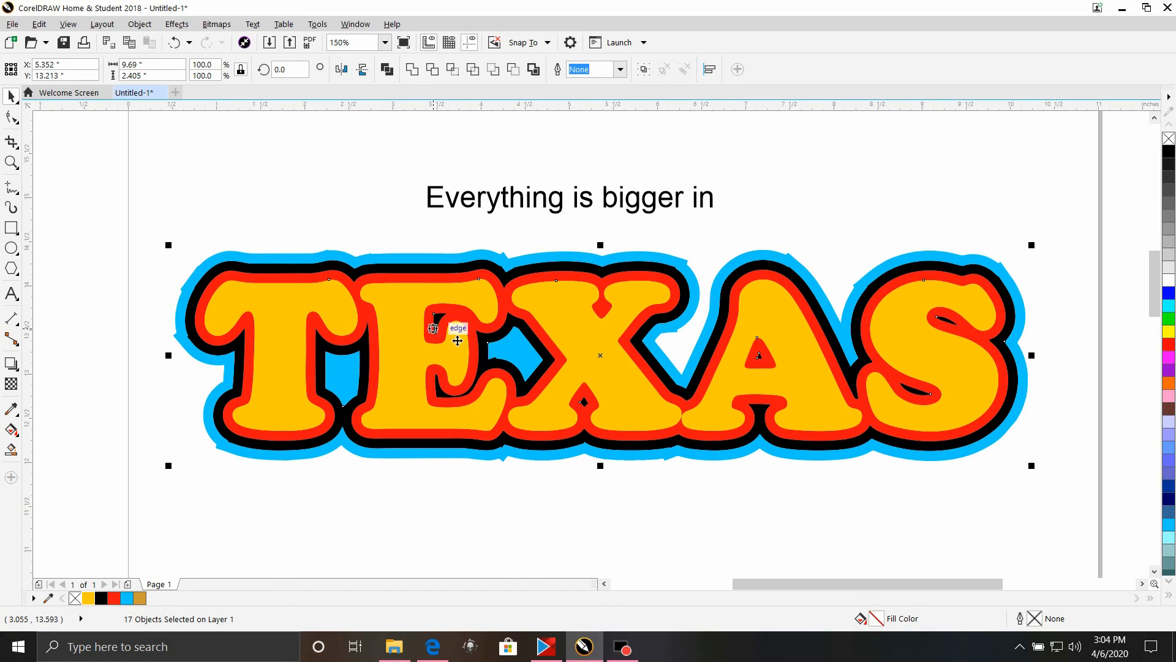
pyautogui.rightClick(479, 344)
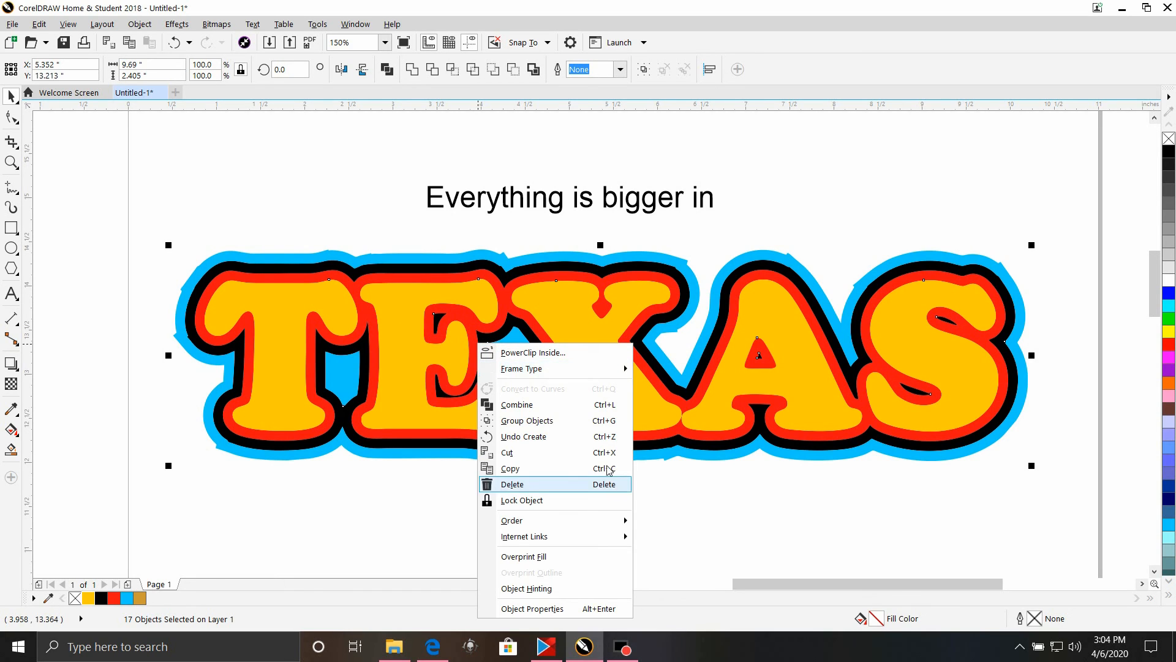
pyautogui.click(584, 422)
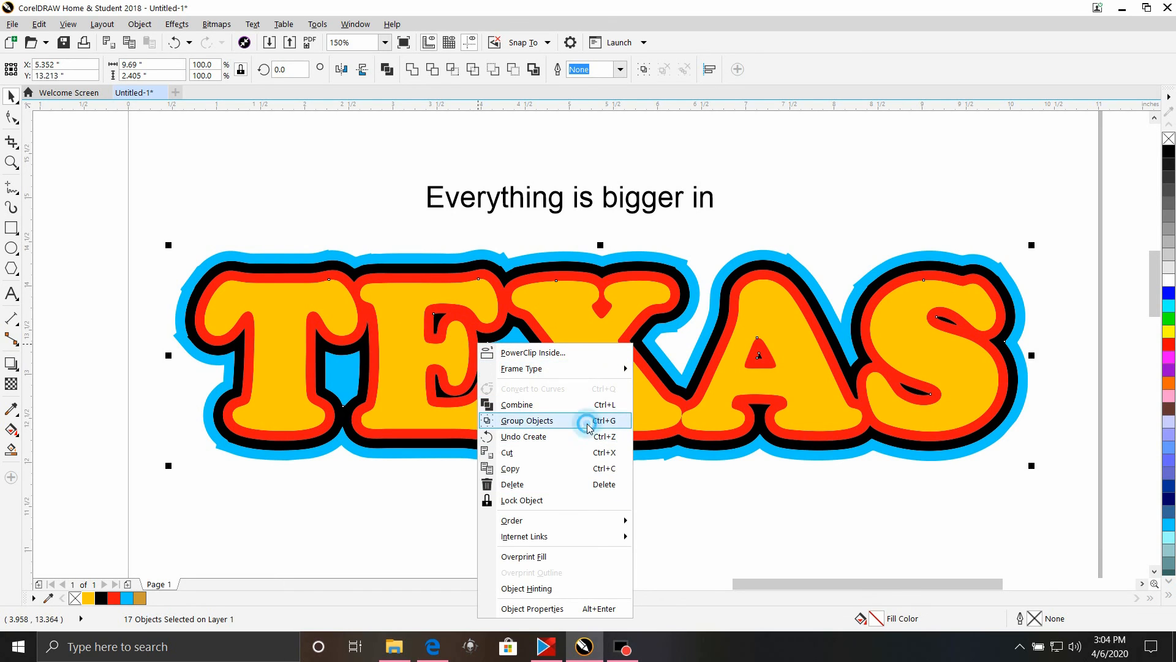
# Step: Change the font of the "Everything is bigger in" text to Cooper Black
pyautogui.click(546, 197)
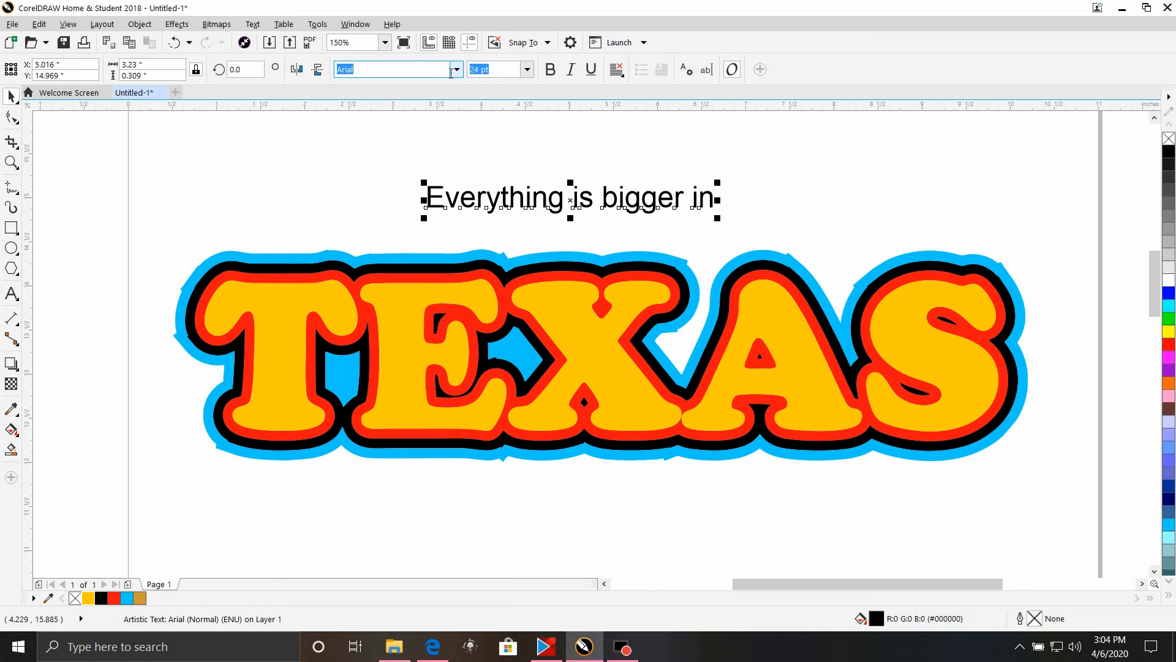
pyautogui.click(456, 69)
pyautogui.click(440, 114)
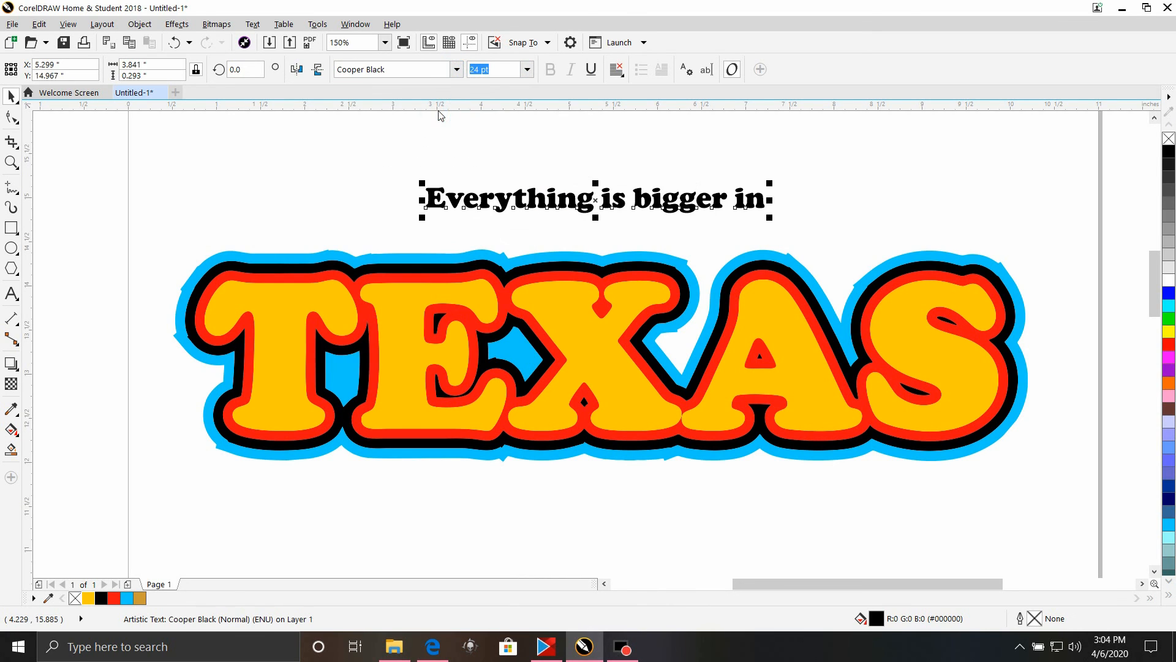
# Step: Set the width of the TEXAS group to 10.5 inches
pyautogui.click(637, 408)
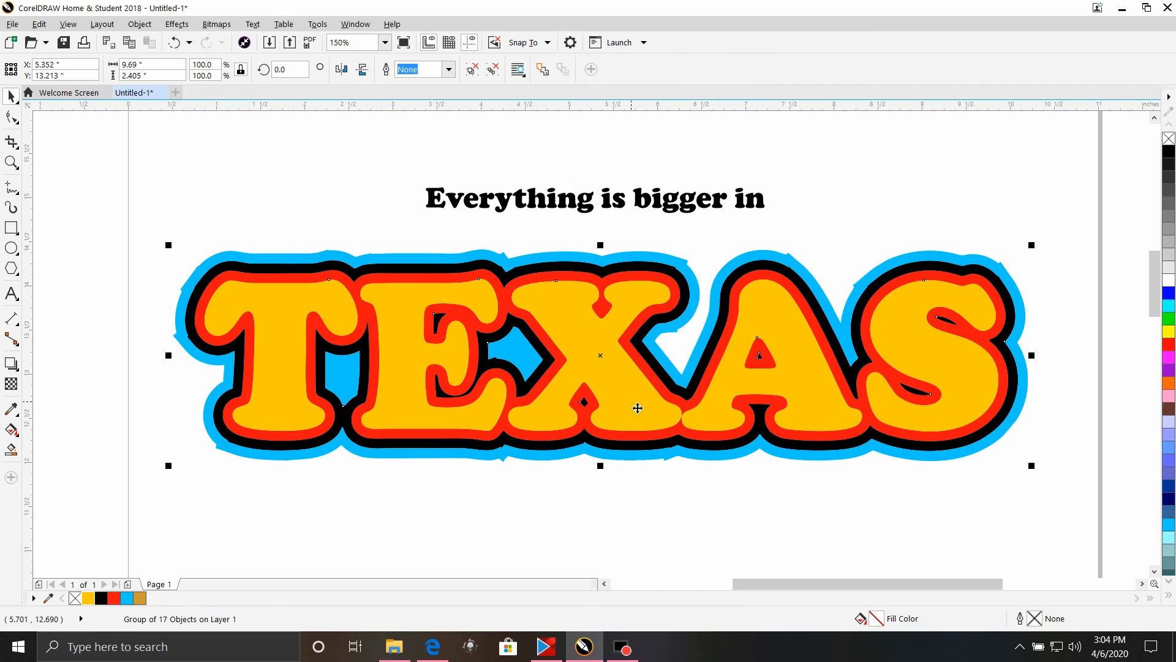
pyautogui.click(133, 65)
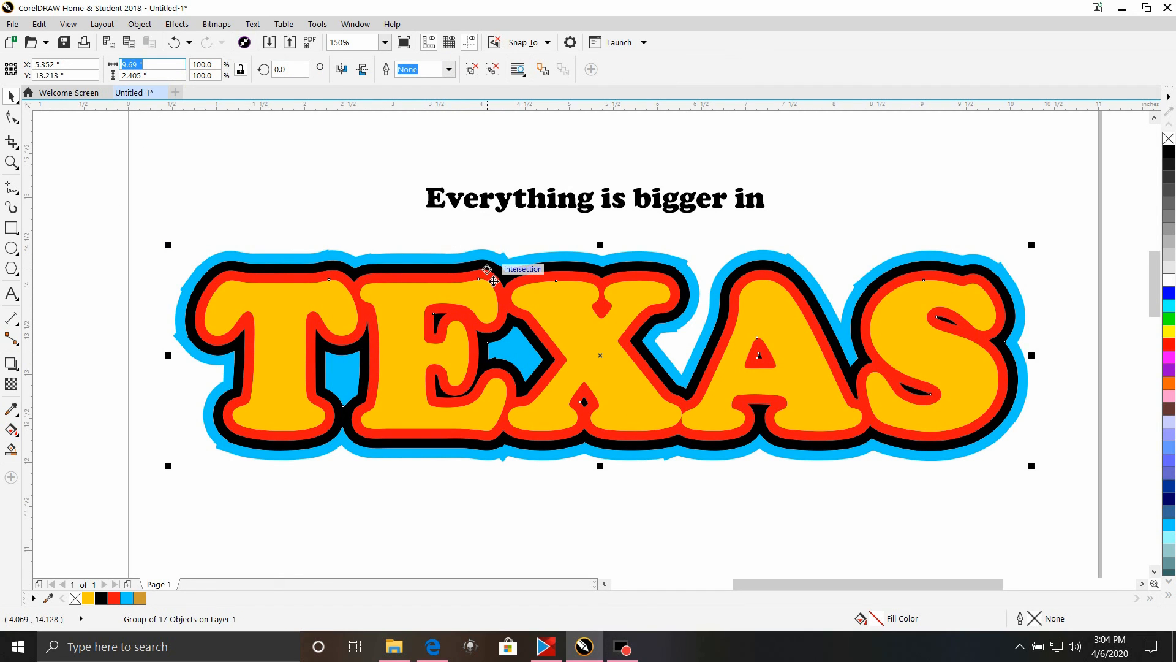
pyautogui.write('10.5')
pyautogui.press('Return')
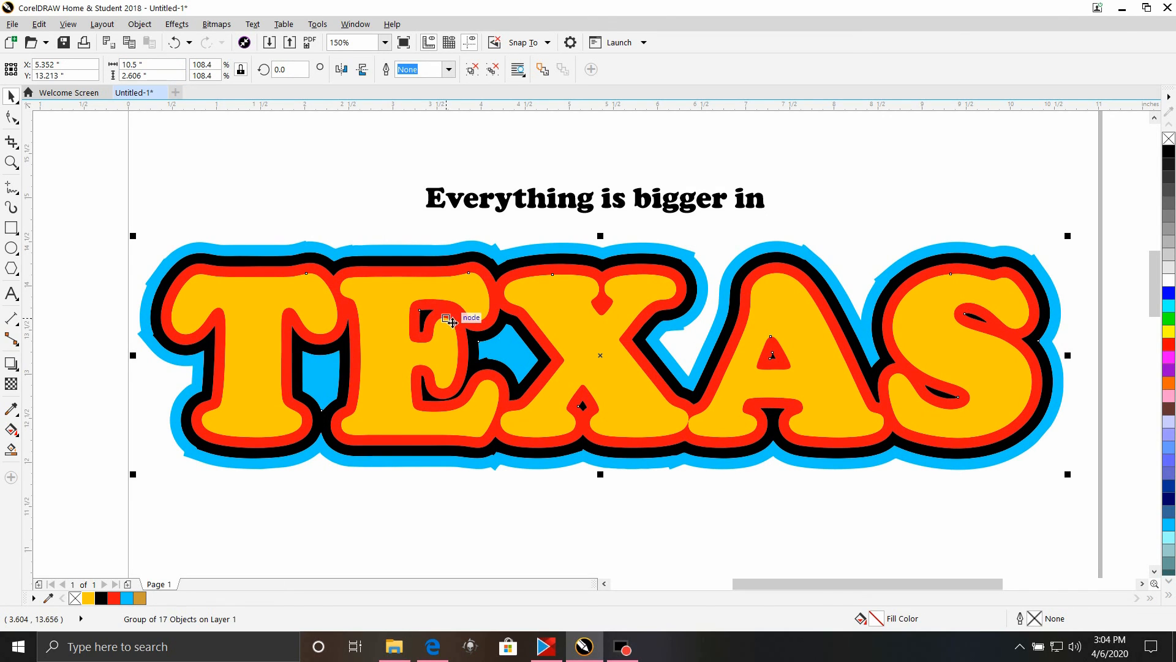
# Step: Set the width of the "Everything is bigger in" text to 8 inches
pyautogui.click(625, 203)
pyautogui.click(150, 64)
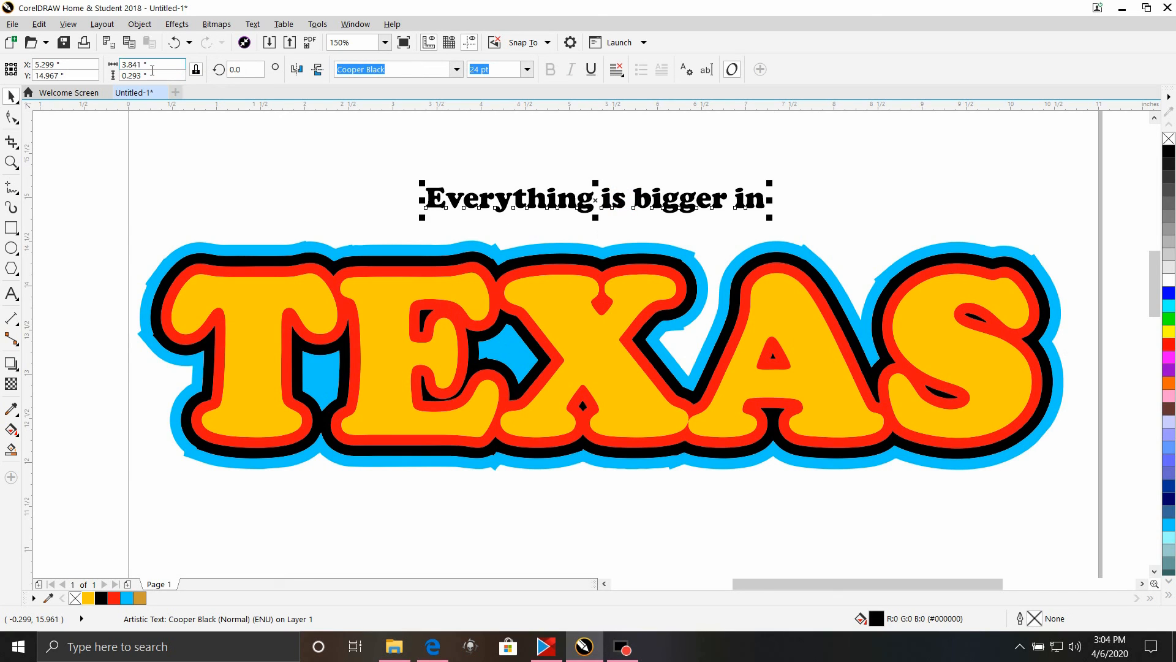
pyautogui.write('8')
pyautogui.press('Return')
pyautogui.scroll(-1, 276, 462)
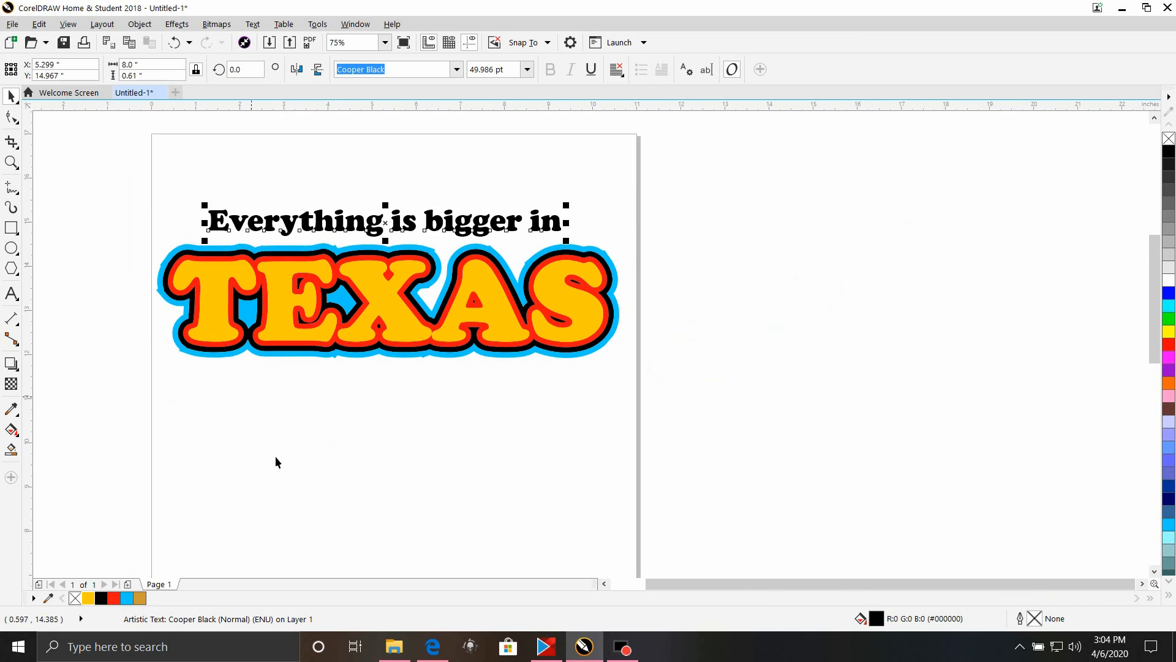
# Step: Align the horizontal centers of the "Everything is bigger in" text and the TEXAS group, and deselect both
pyautogui.moveTo(726, 395); pyautogui.dragTo(264, 130)
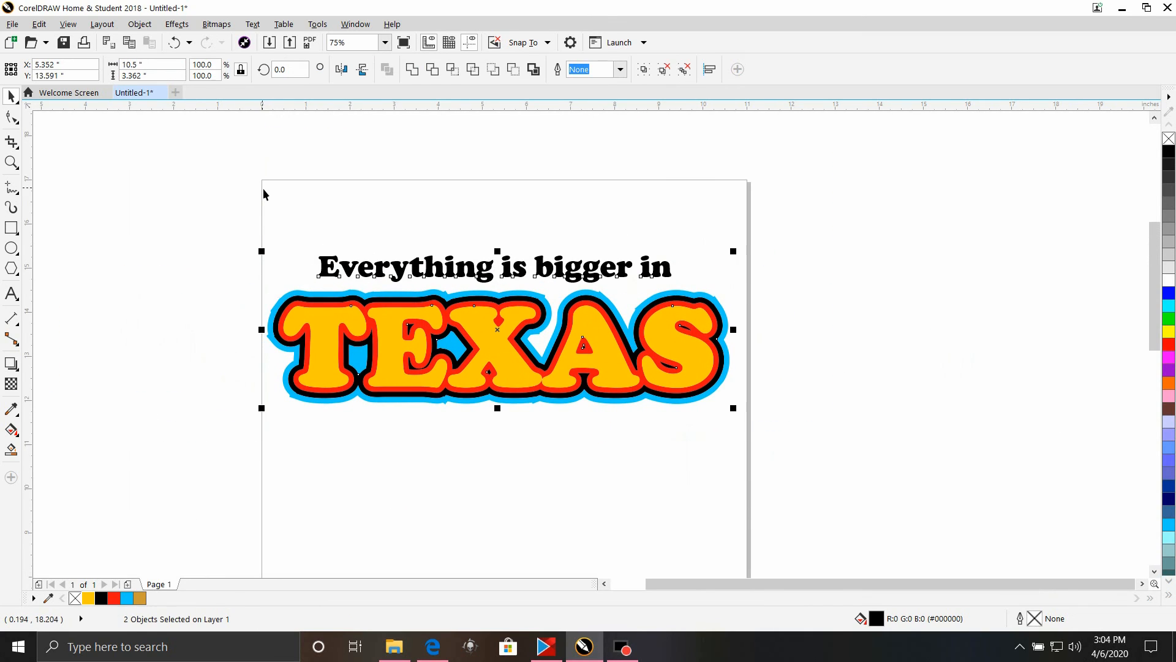
pyautogui.click(141, 25)
pyautogui.moveTo(174, 140)
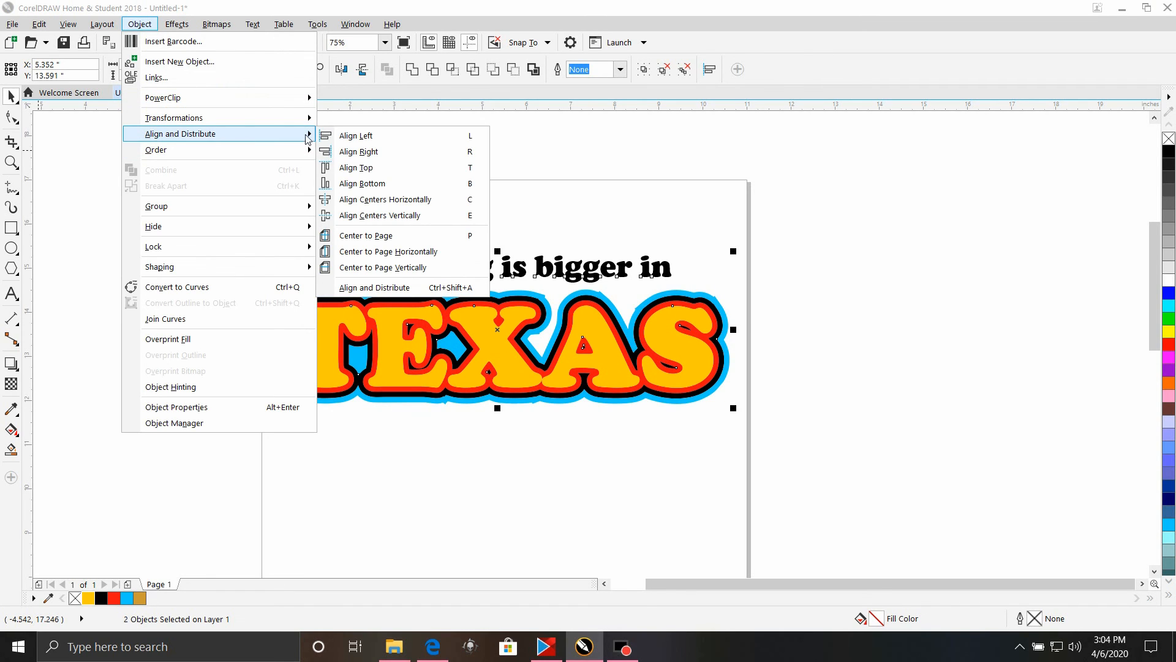
pyautogui.click(385, 199)
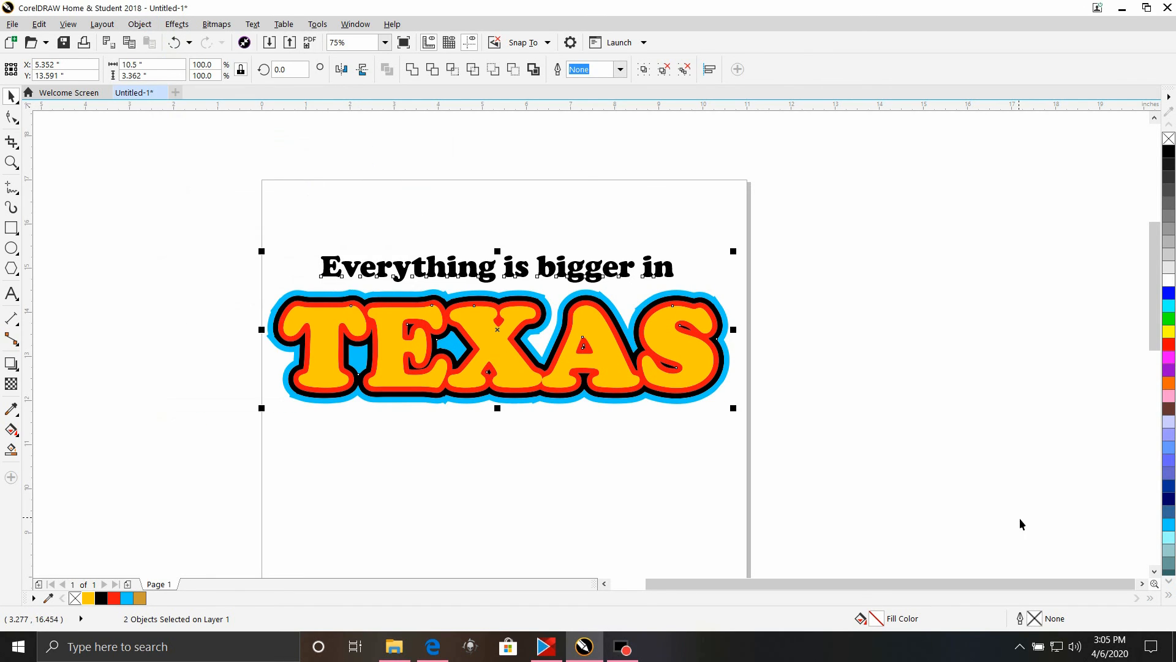
pyautogui.click(608, 584)
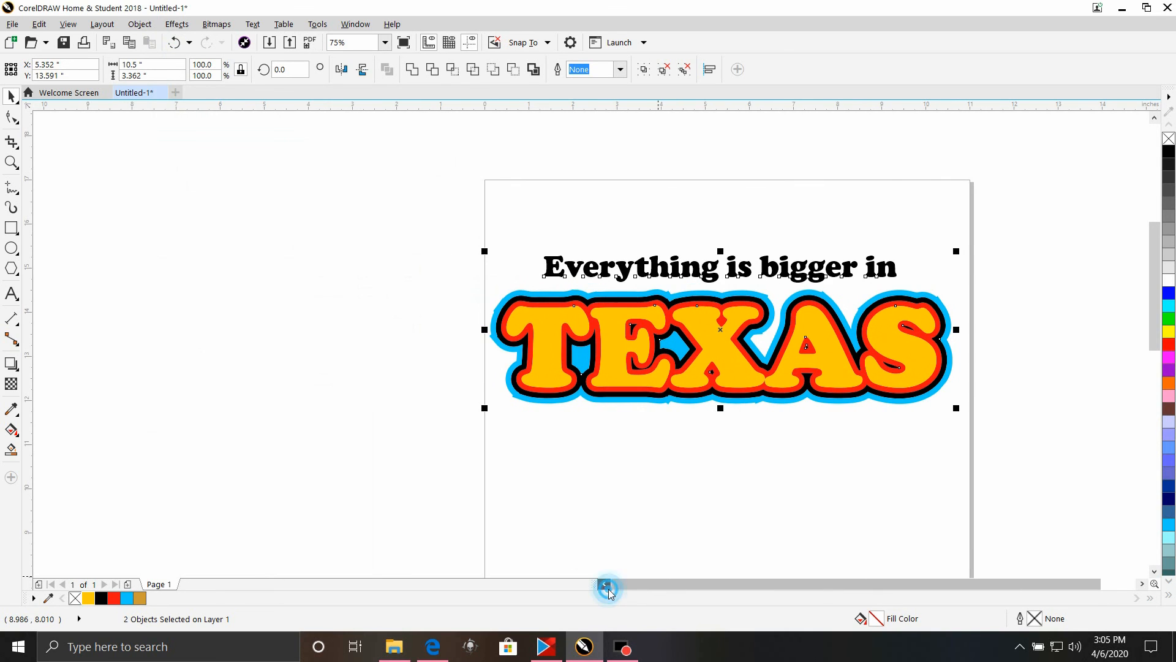
pyautogui.moveTo(788, 588); pyautogui.dragTo(789, 587)
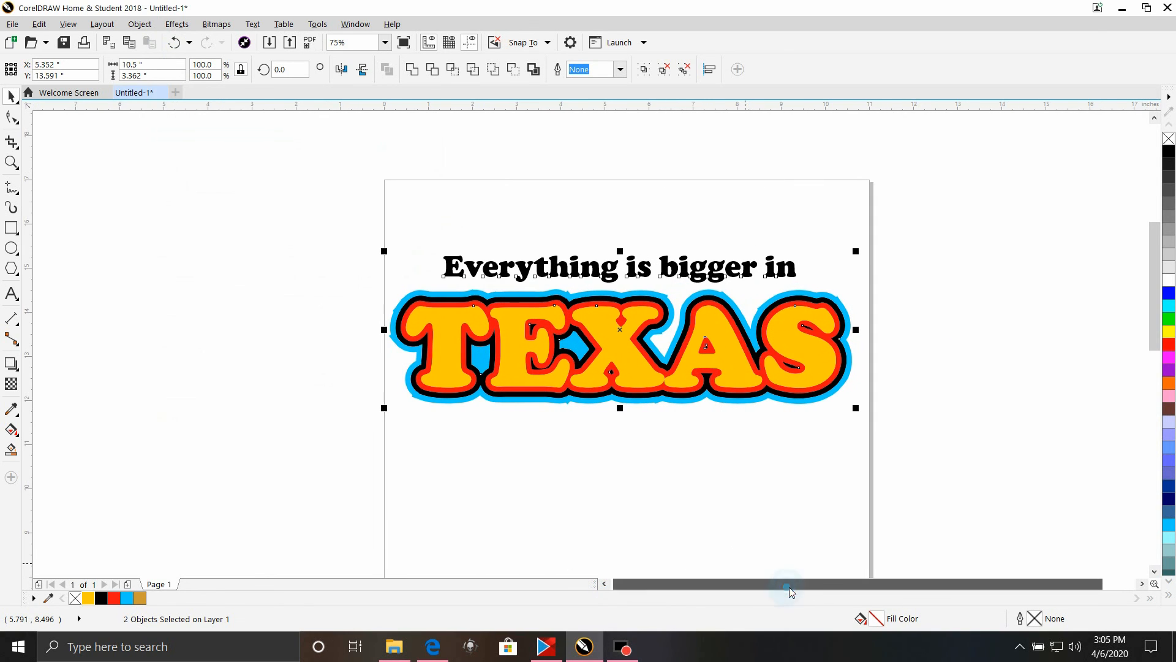
pyautogui.click(903, 461)
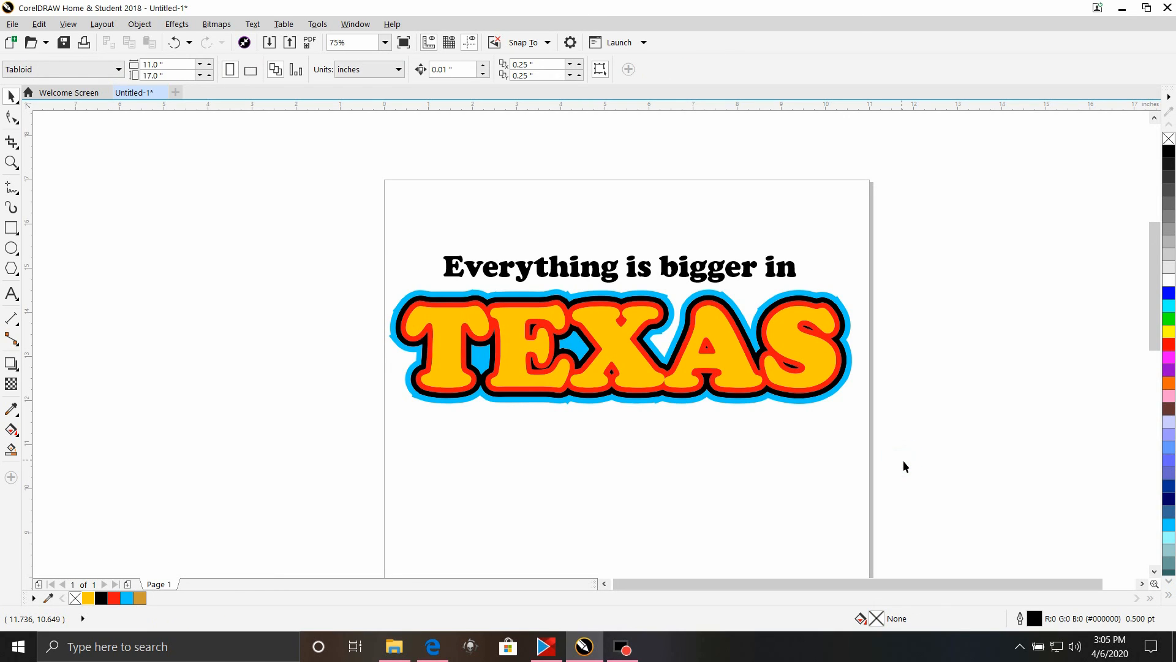